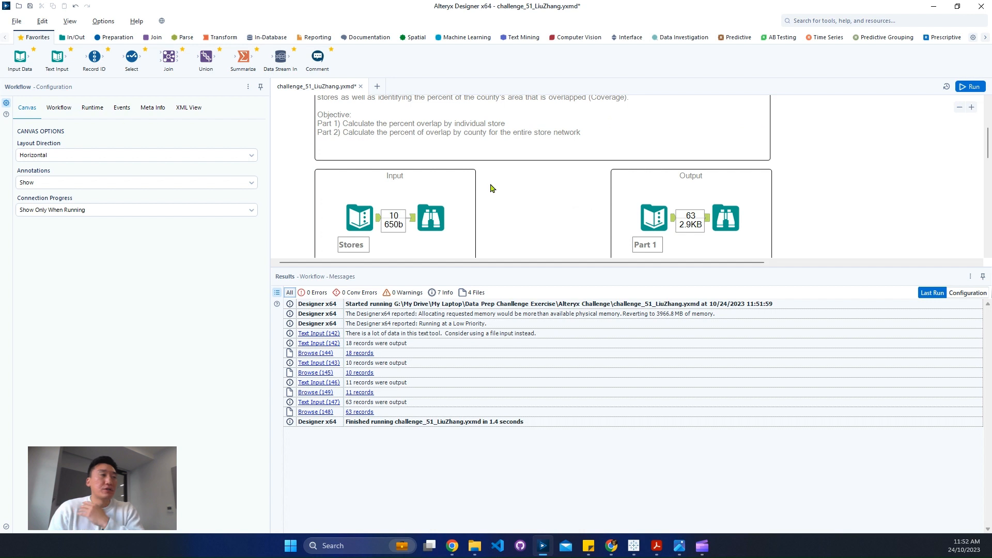
Review the county coverage brief and examine the Stores and County Polygons input data
scroll(488, 227, "up", 1)
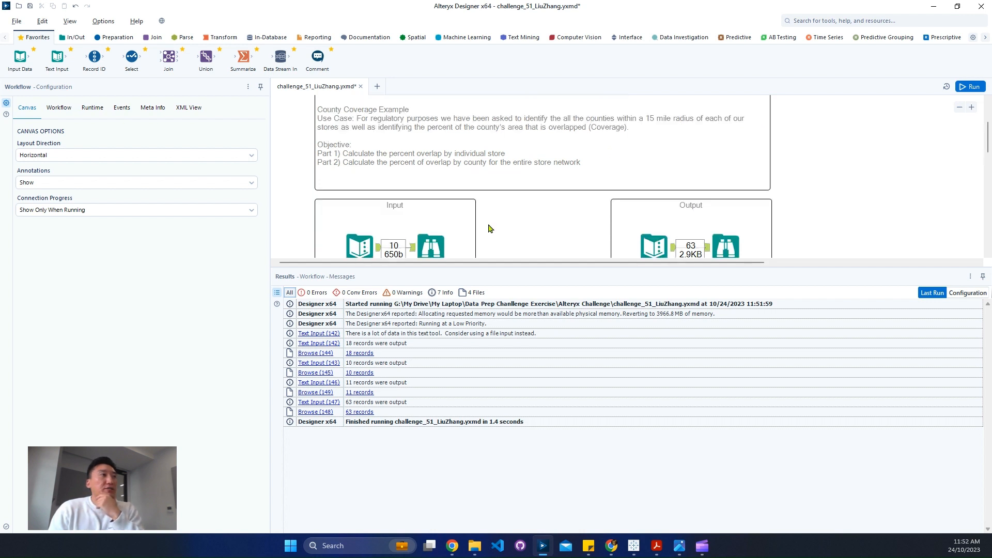
left_click(453, 239)
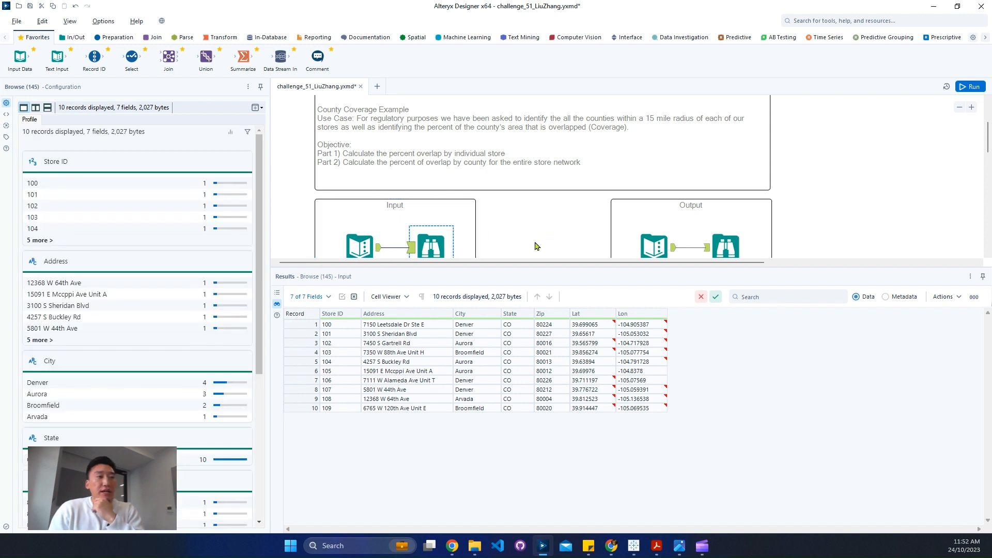
scroll(536, 237, "down", 2)
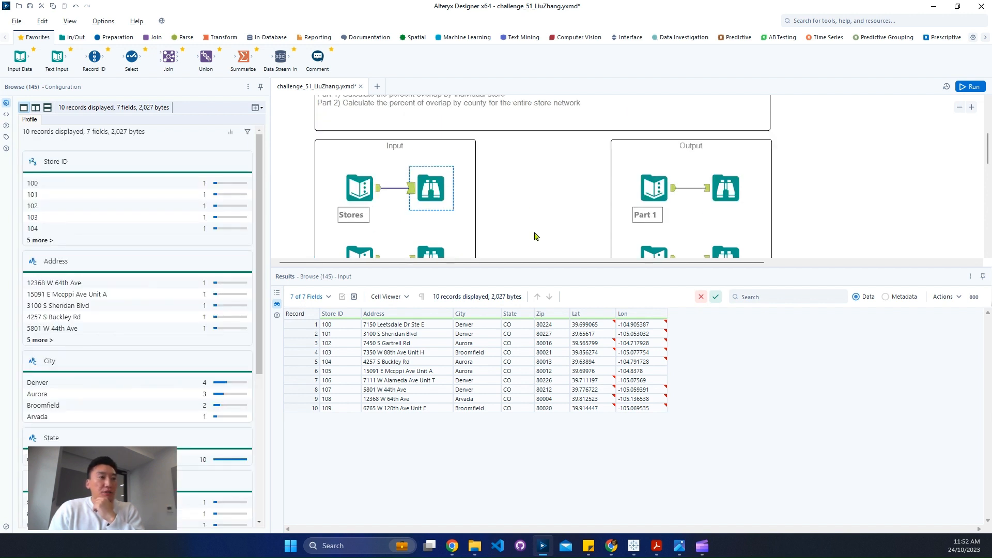
left_click(520, 327)
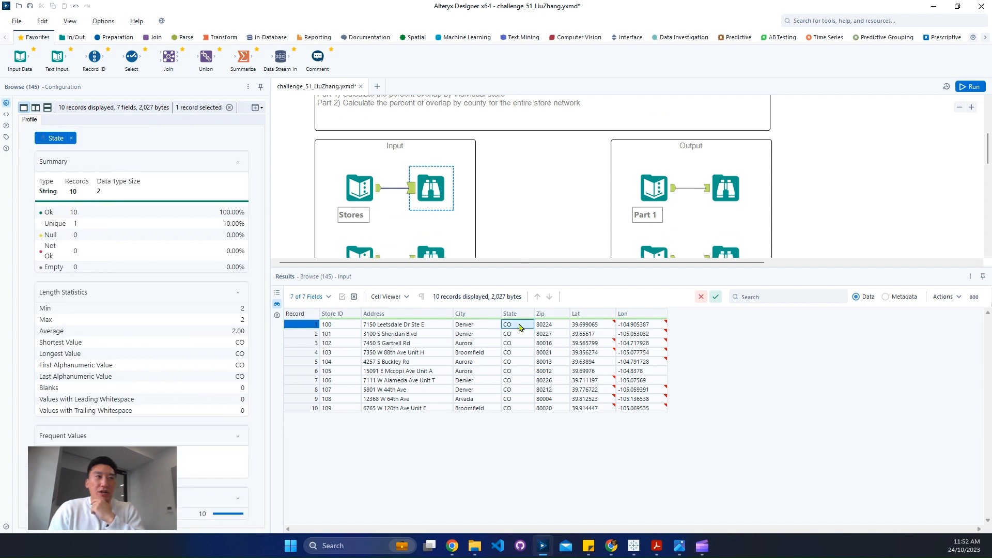
left_click(430, 252)
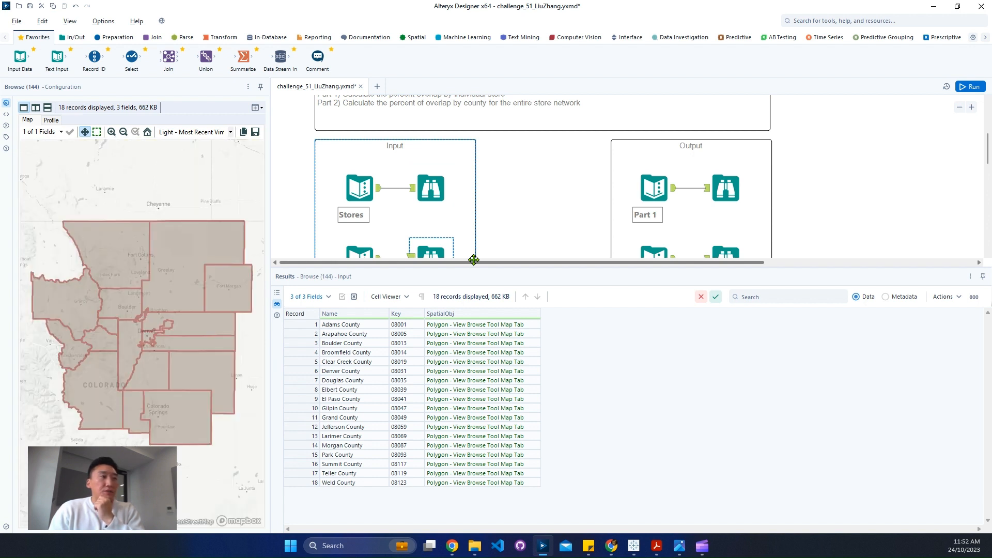
scroll(512, 248, "up", 1)
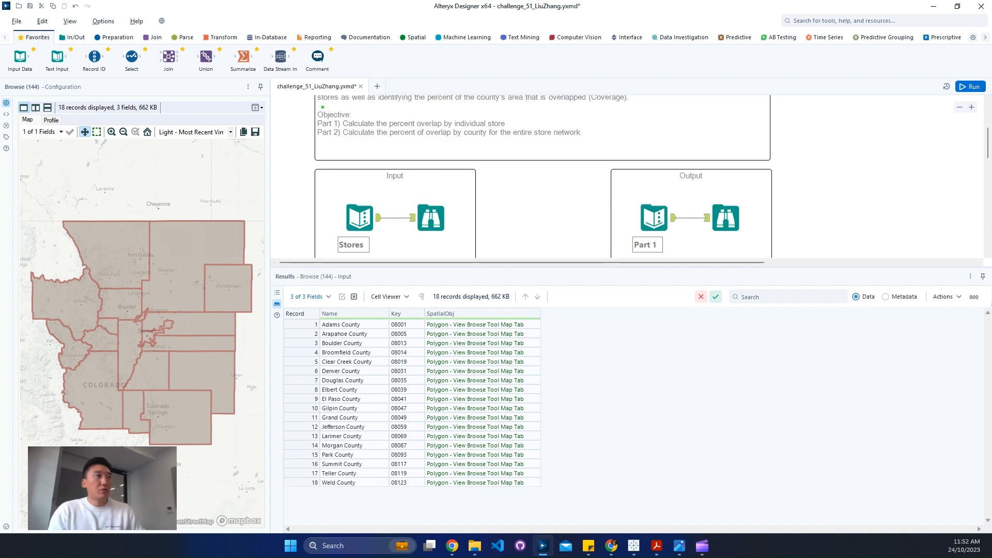
scroll(401, 169, "up", 1)
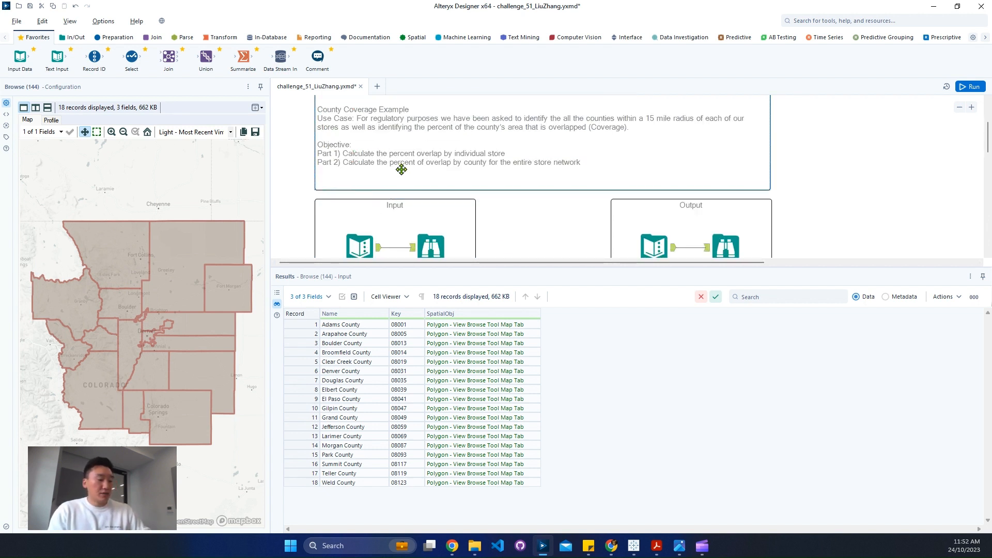
key("ctrl+r")
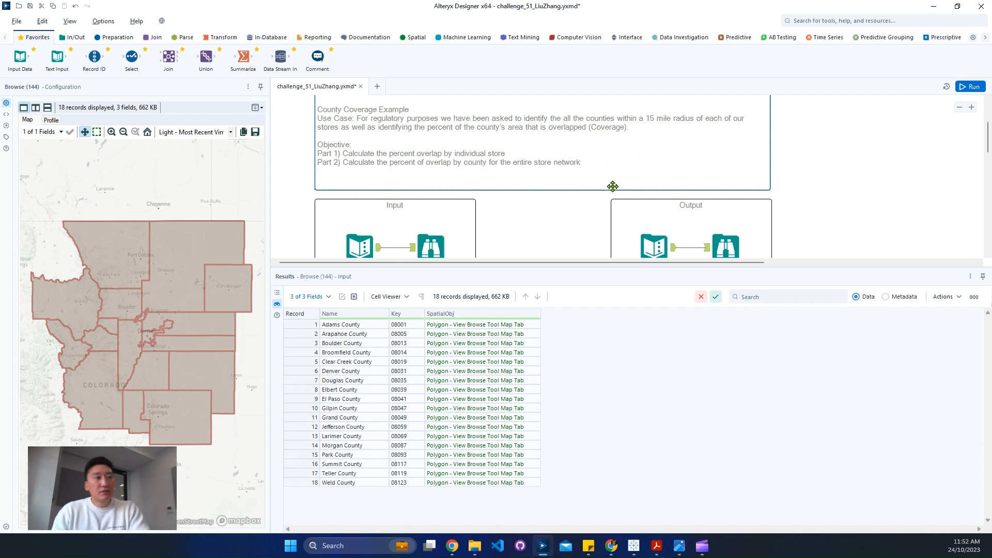
Examine the expected Part 1 and Part 2 outputs against the Stores input, including the County Area SqMi column
left_click(725, 244)
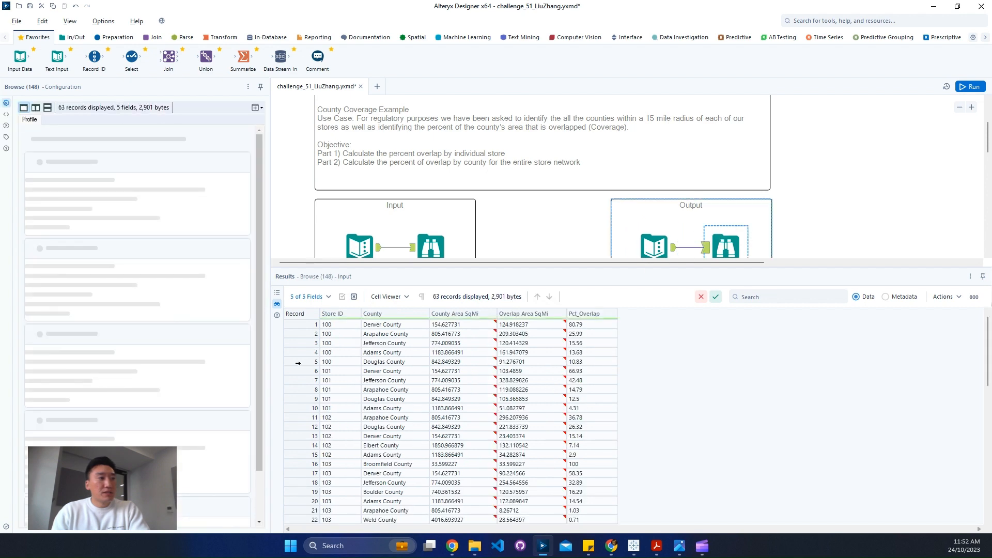
left_click_drag(297, 363, 300, 324)
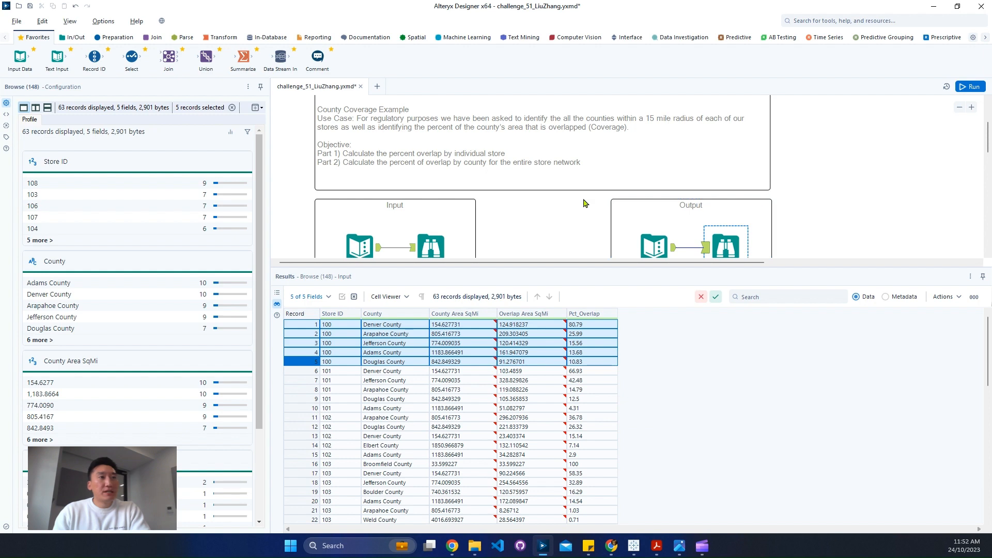
scroll(583, 203, "down", 1)
left_click(726, 249)
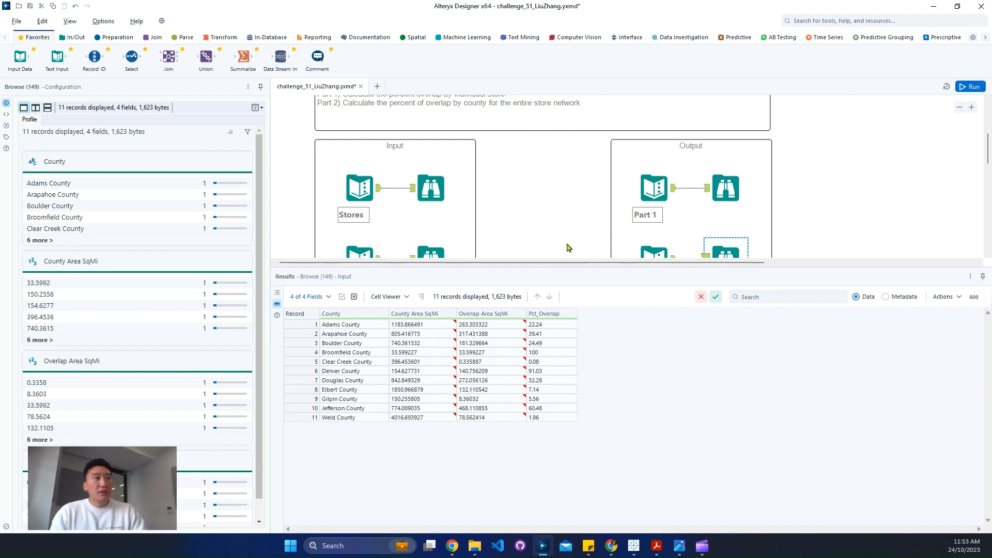
left_click(443, 207)
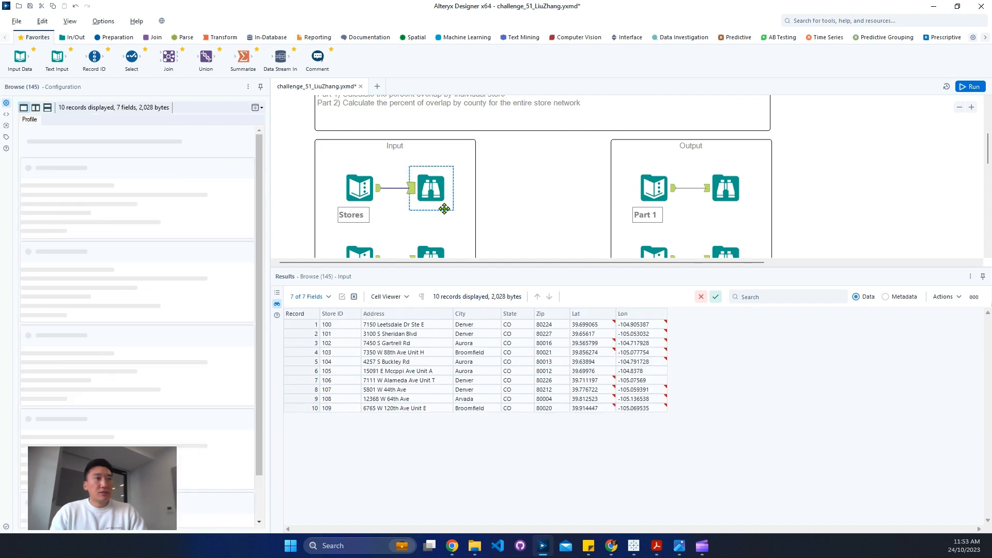
left_click(709, 195)
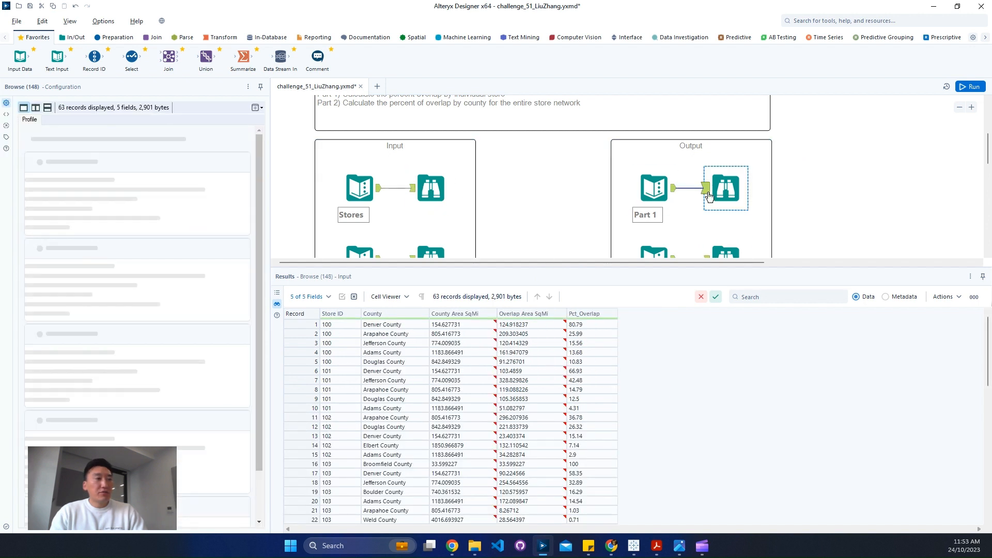
left_click_drag(455, 325, 455, 390)
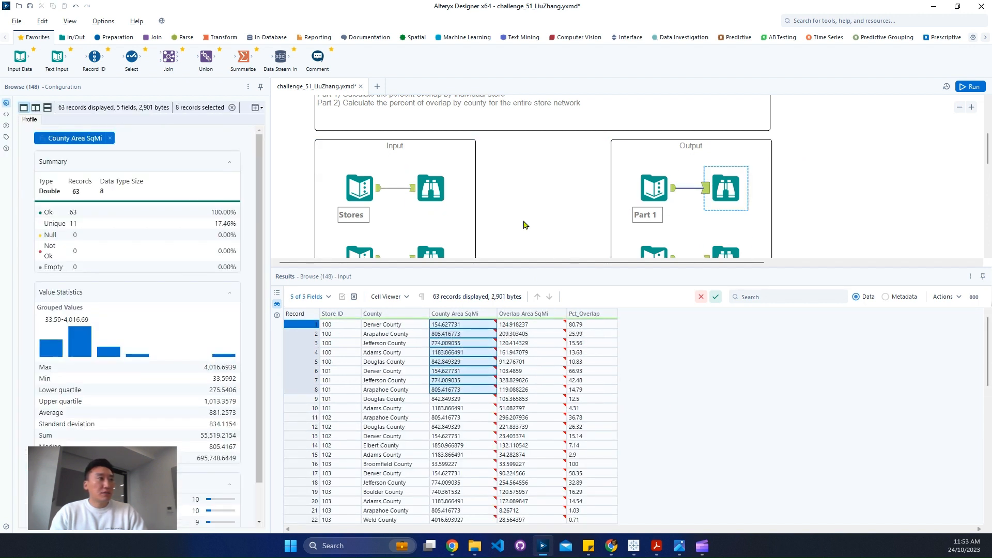
scroll(526, 225, "down", 5)
Add a Spatial Info tool fed by the County Polygons input that outputs Area (Square Miles), and run the workflow
left_click(436, 119)
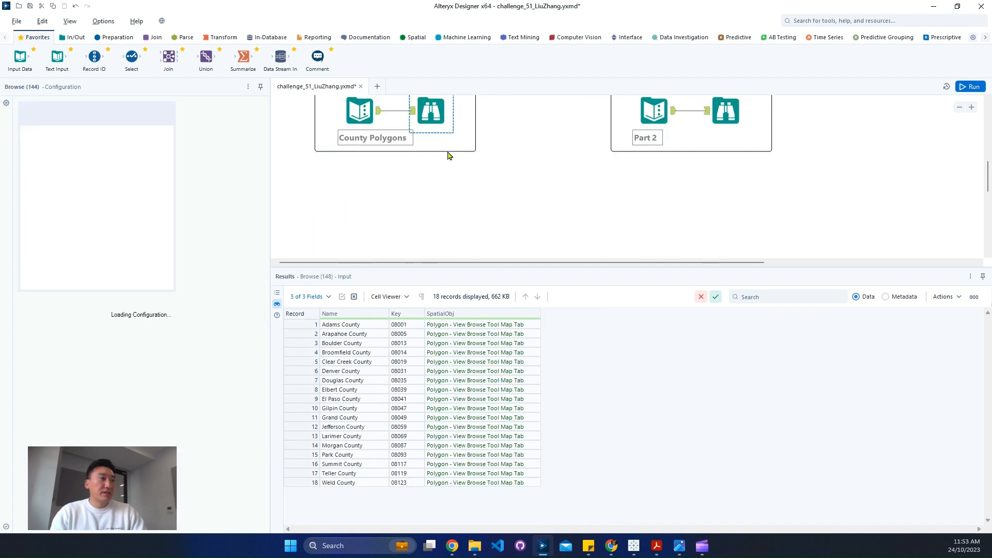
left_click(416, 38)
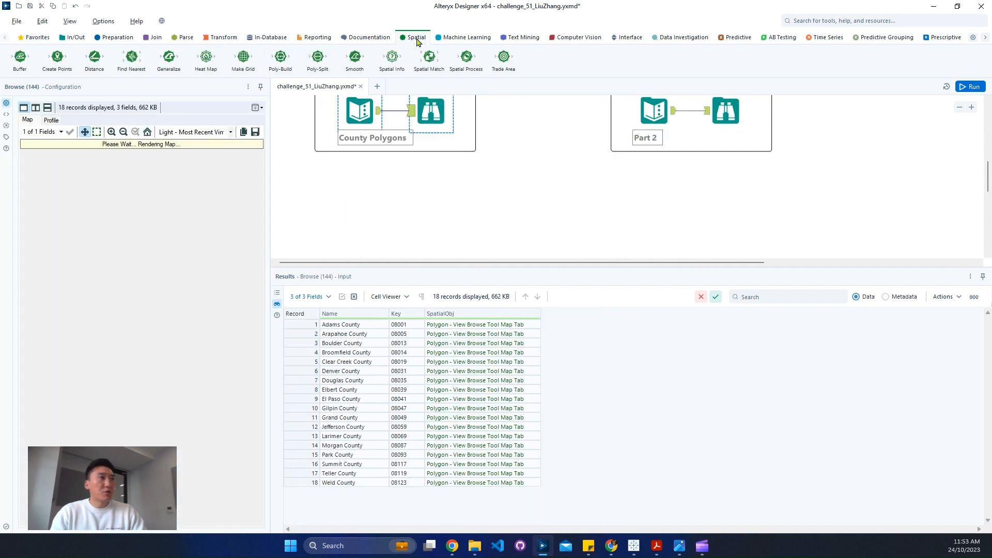
left_click_drag(392, 58, 424, 196)
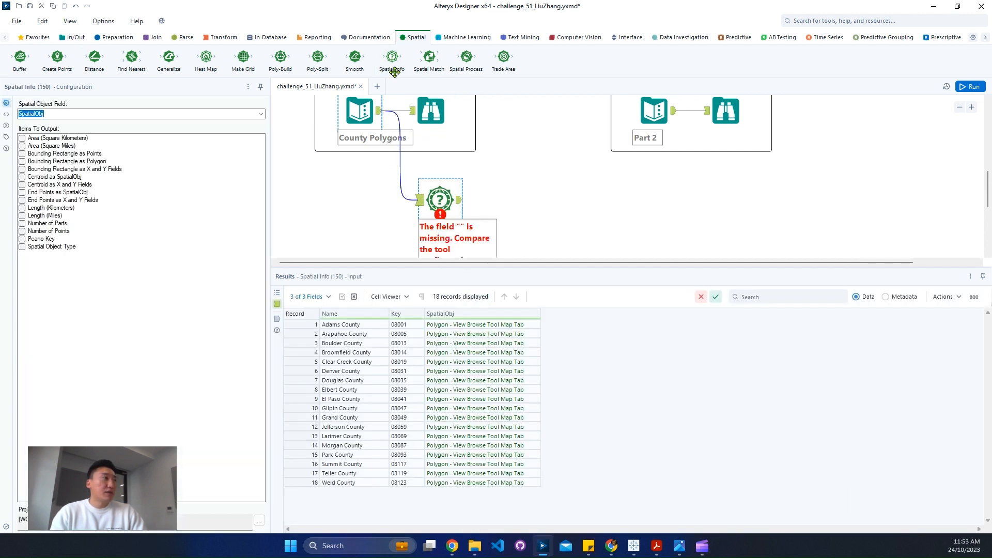
left_click(21, 147)
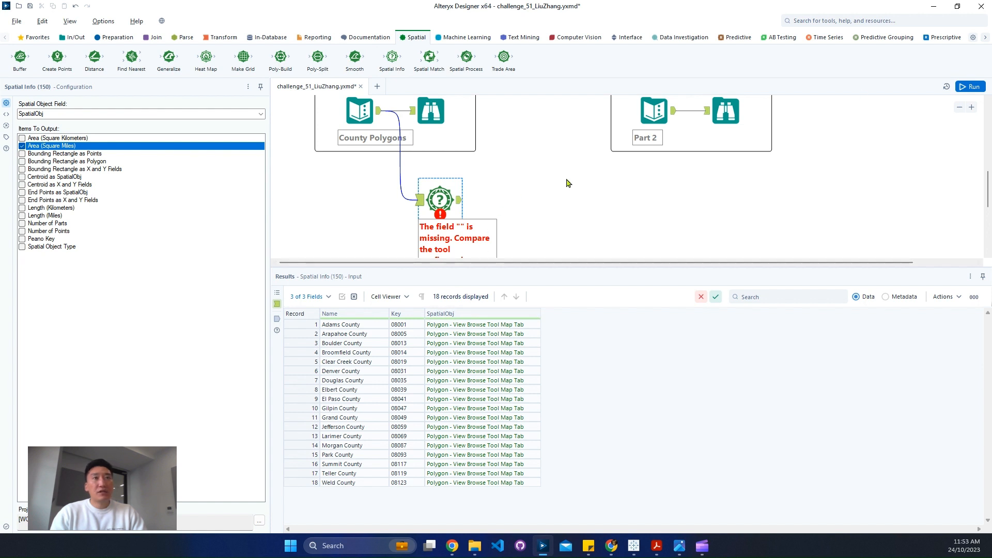
left_click(974, 90)
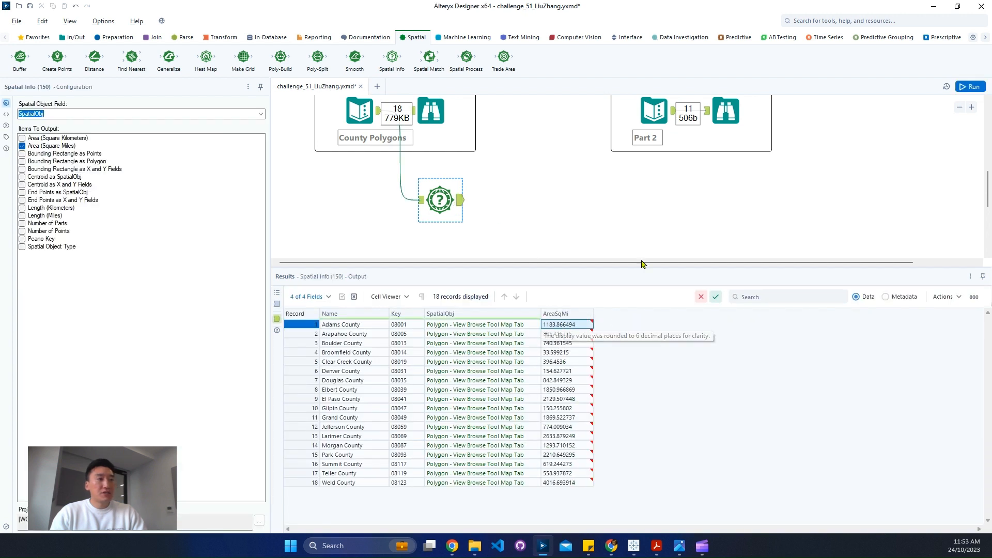
Compare the calculated Adams County area with its County Area SqMi value in the expected Part 2 output
scroll(611, 232, "up", 2)
left_click(334, 324)
right_click(355, 325)
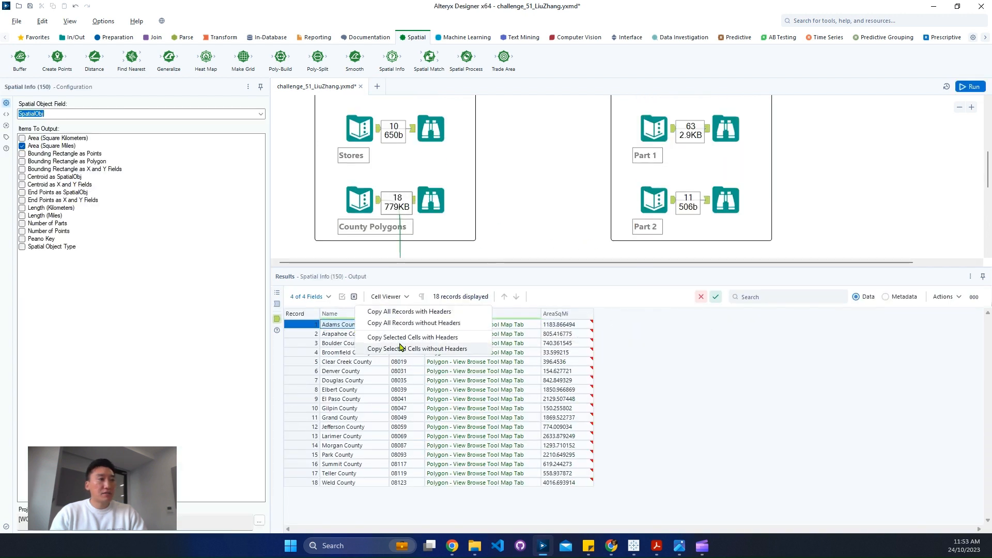
left_click(401, 348)
left_click(510, 306)
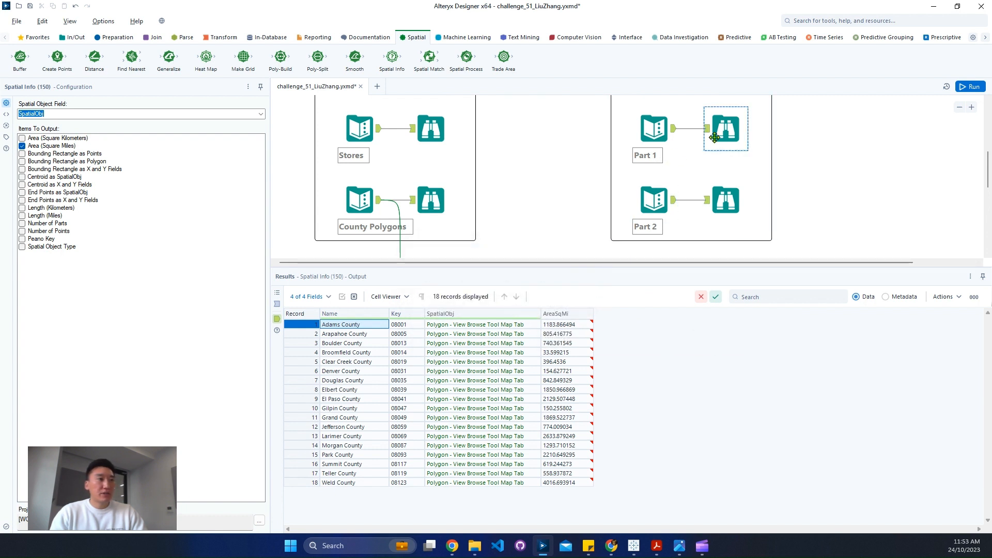
left_click(725, 201)
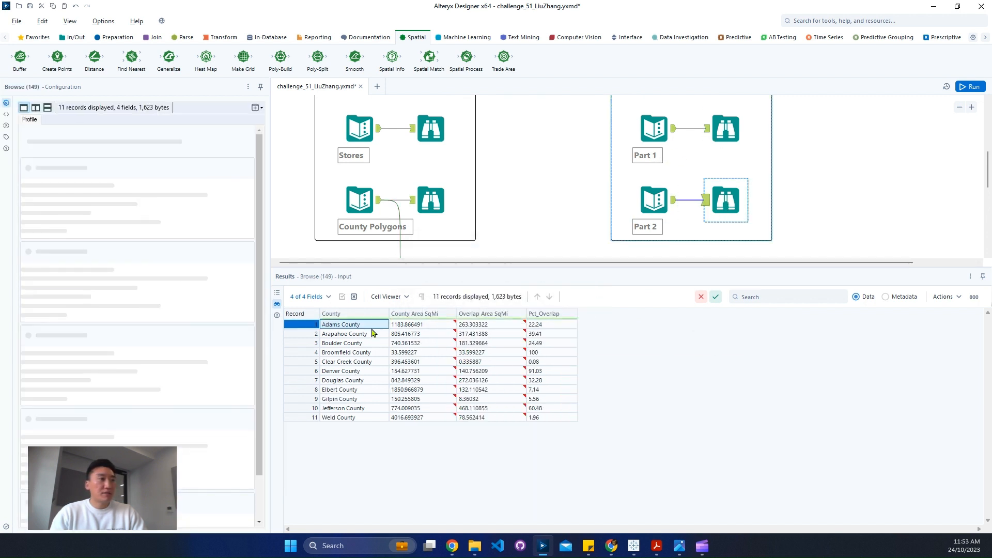
left_click(421, 324)
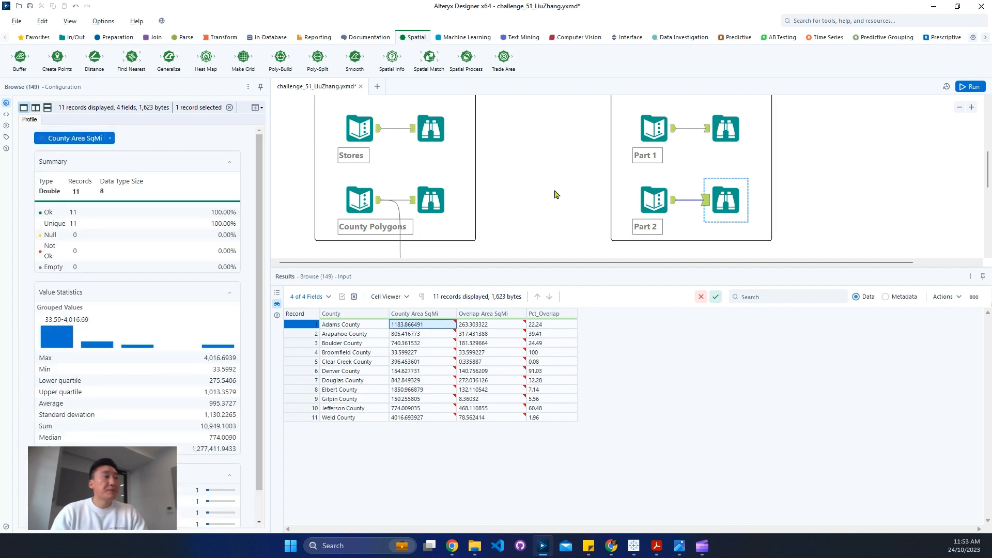
Move the Spatial Info tool lower and connect a Create Points tool to the Stores input, using Lon as X and Lat as Y
left_click(426, 136)
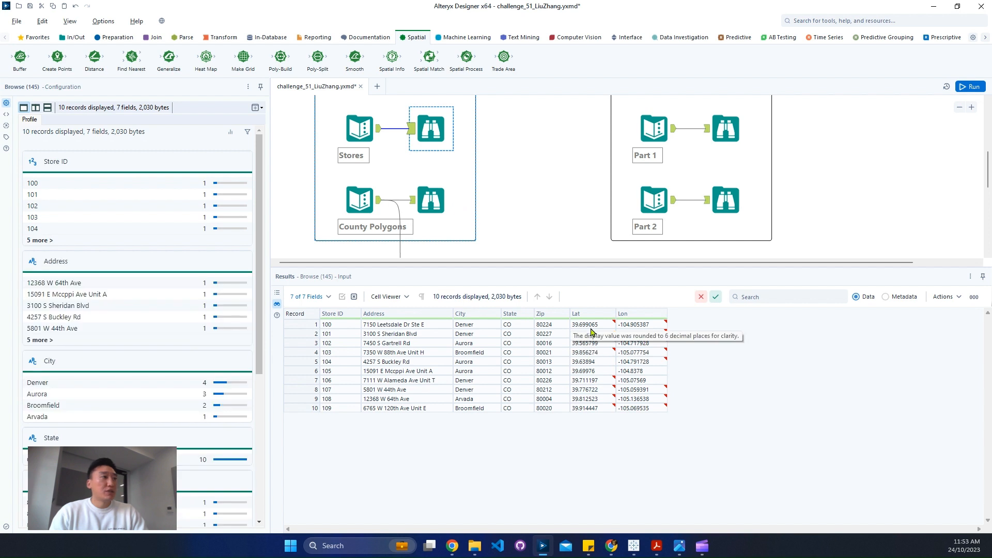
scroll(535, 205, "down", 2)
left_click_drag(443, 177, 434, 238)
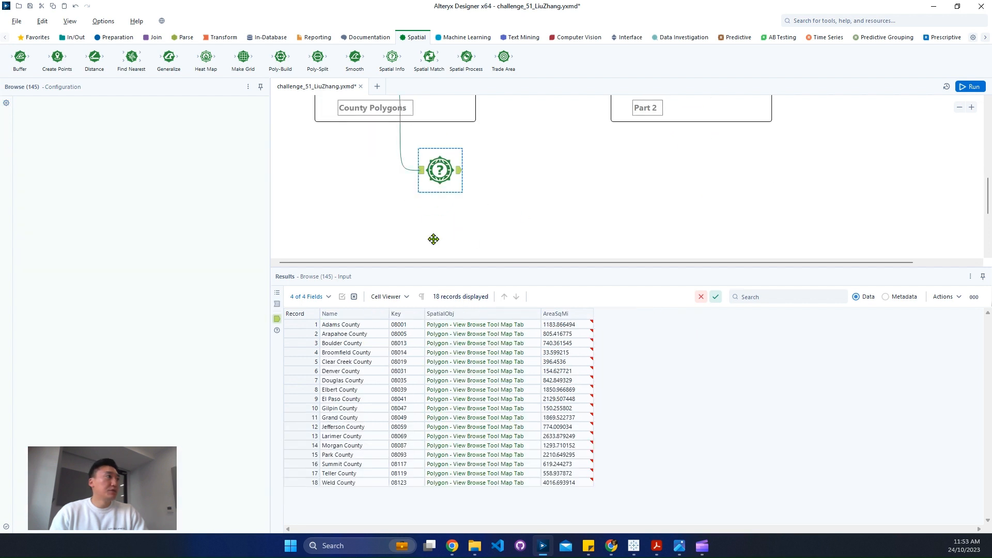
left_click_drag(56, 57, 467, 144)
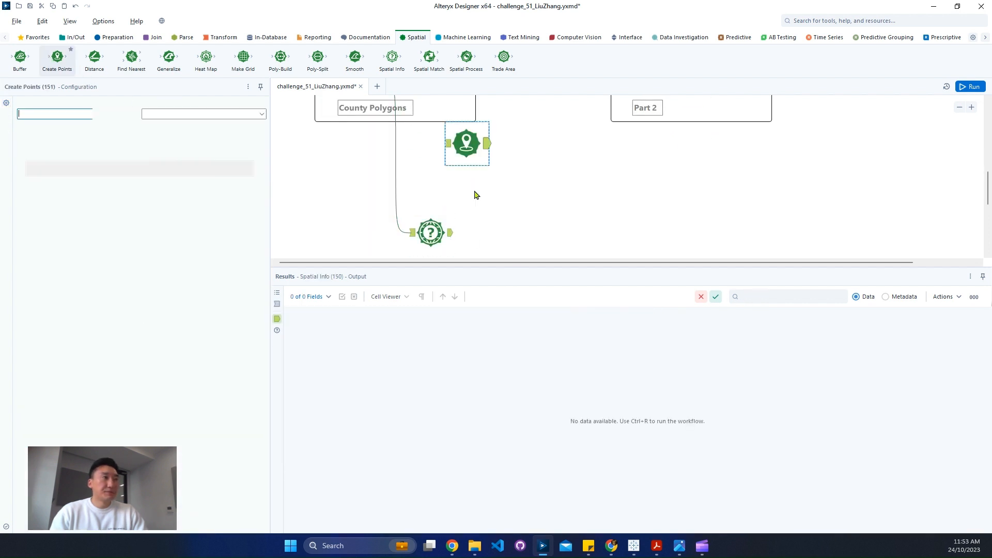
scroll(445, 186, "up", 2)
left_click_drag(452, 232, 452, 232)
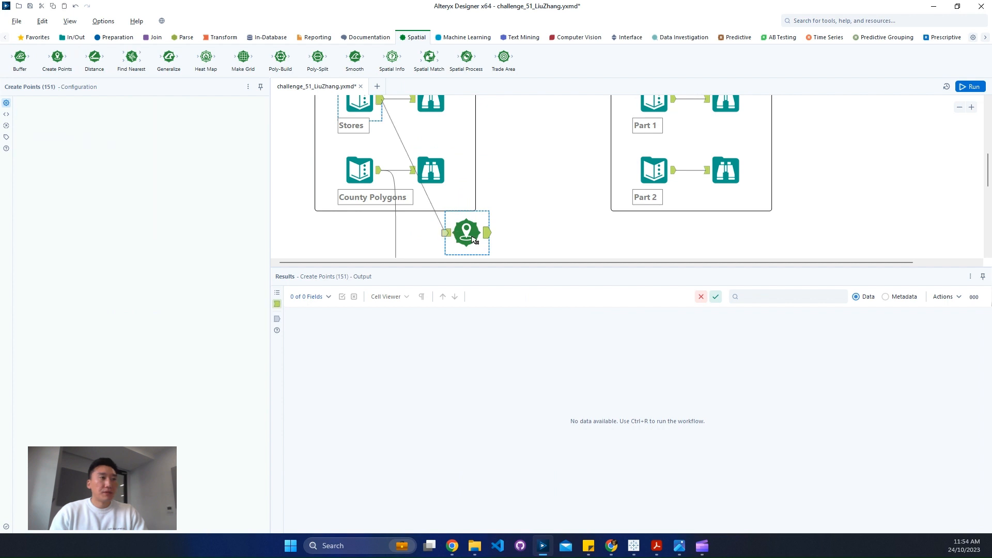
key("ctrl+r")
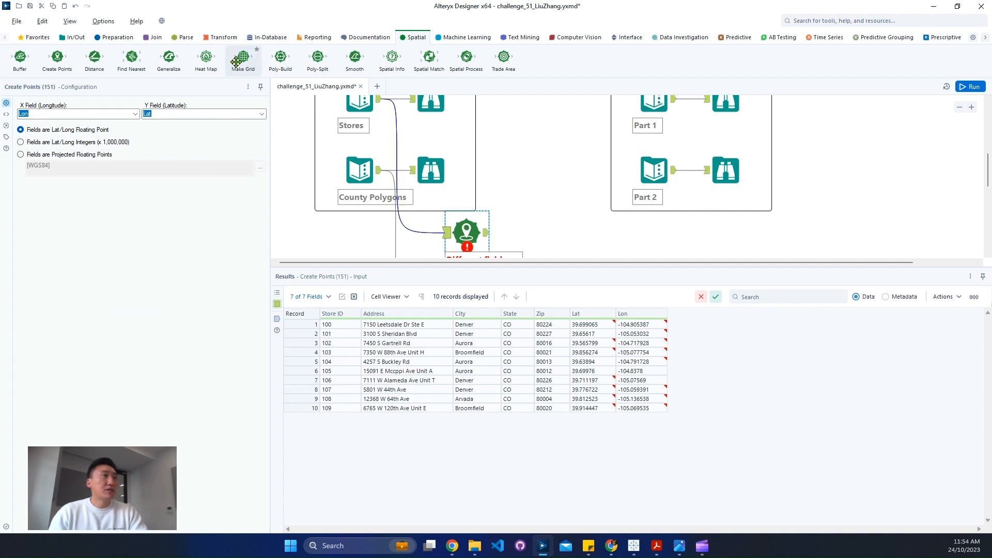
Add a Trade Area tool after Create Points with a specific radius of 15 miles, and run the workflow to inspect its output
left_click_drag(504, 57, 571, 244)
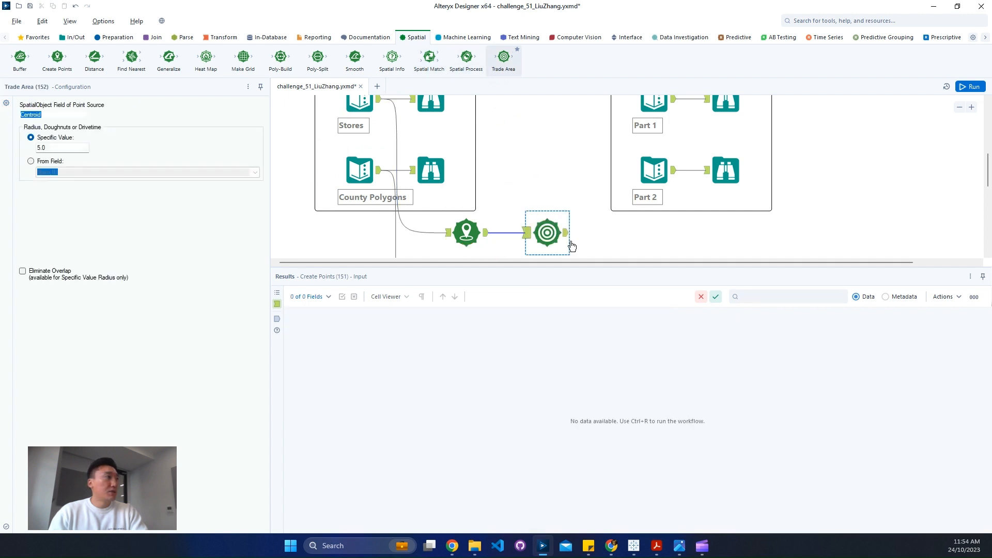
left_click_drag(57, 148, 2, 150)
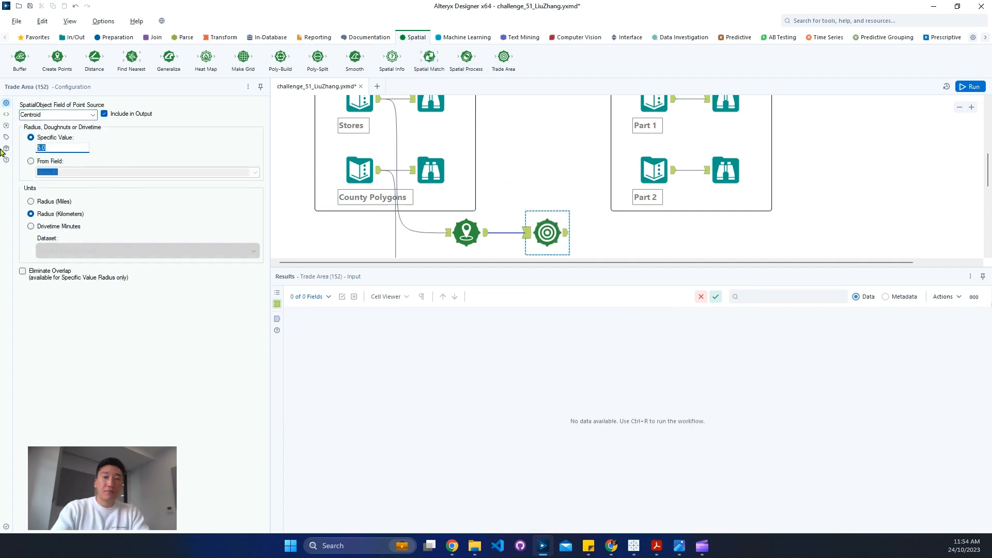
type("15")
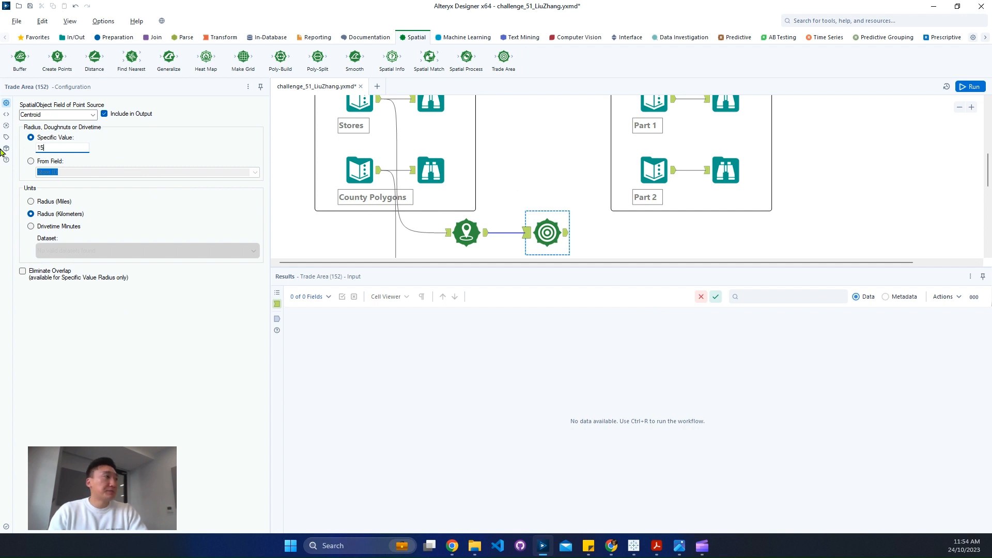
left_click(63, 203)
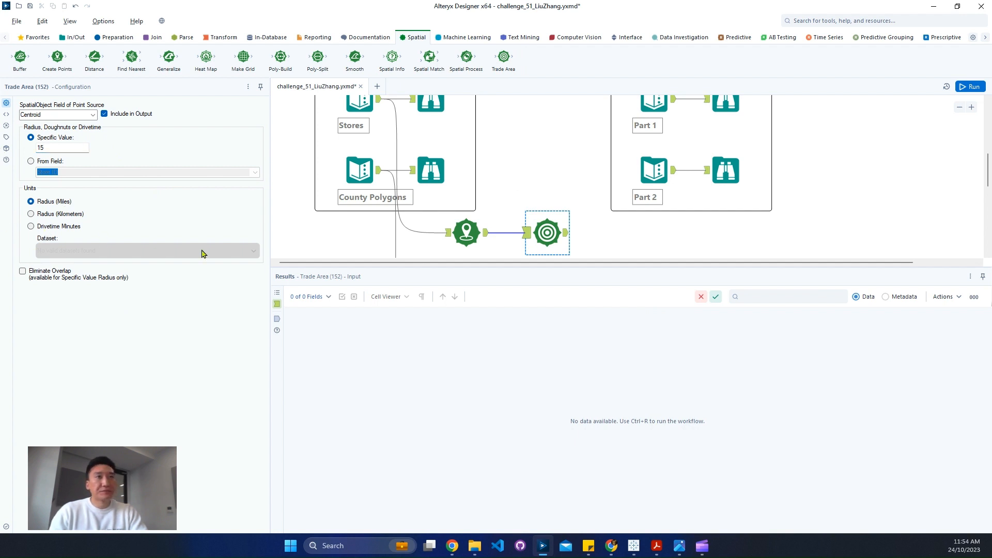
key("ctrl+r")
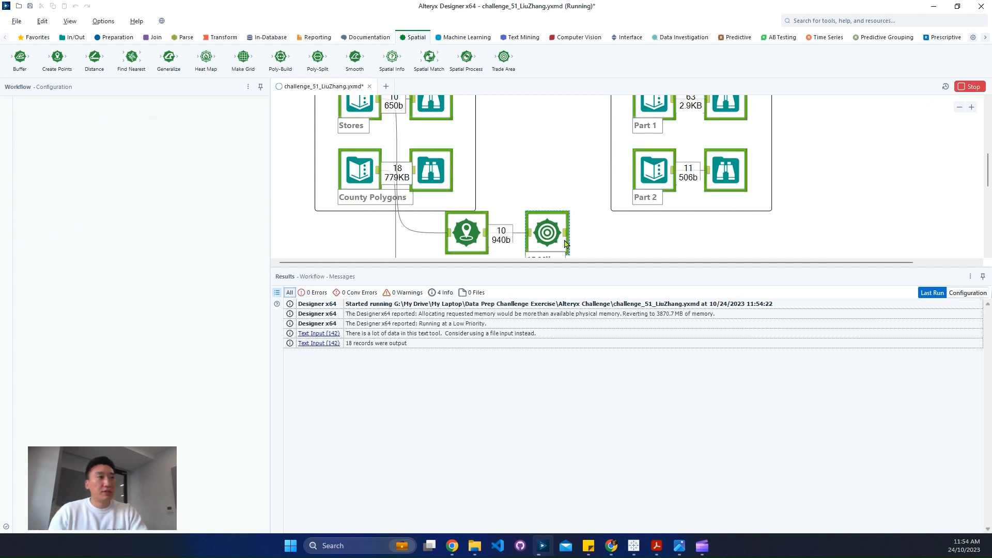
left_click(567, 237)
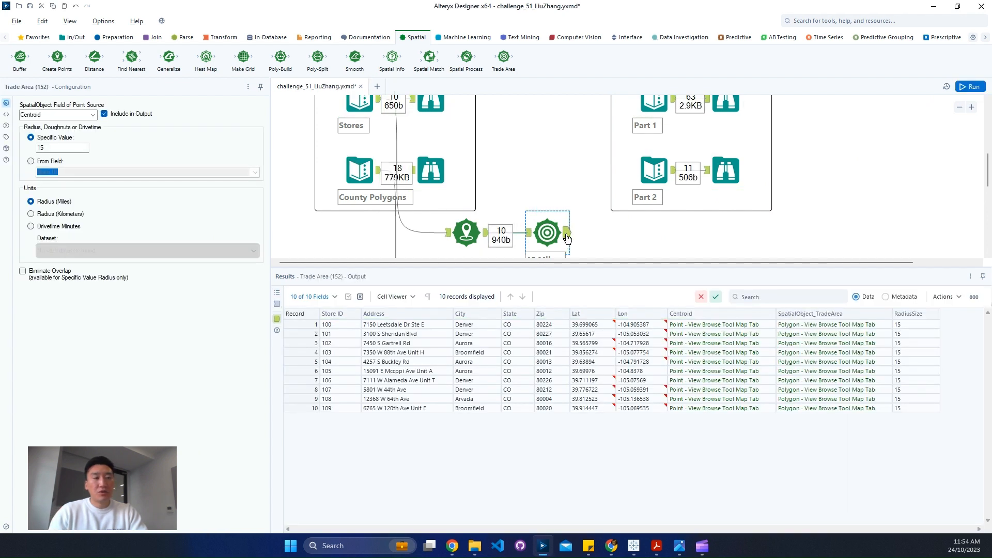
left_click_drag(827, 325, 827, 399)
scroll(589, 203, "down", 2)
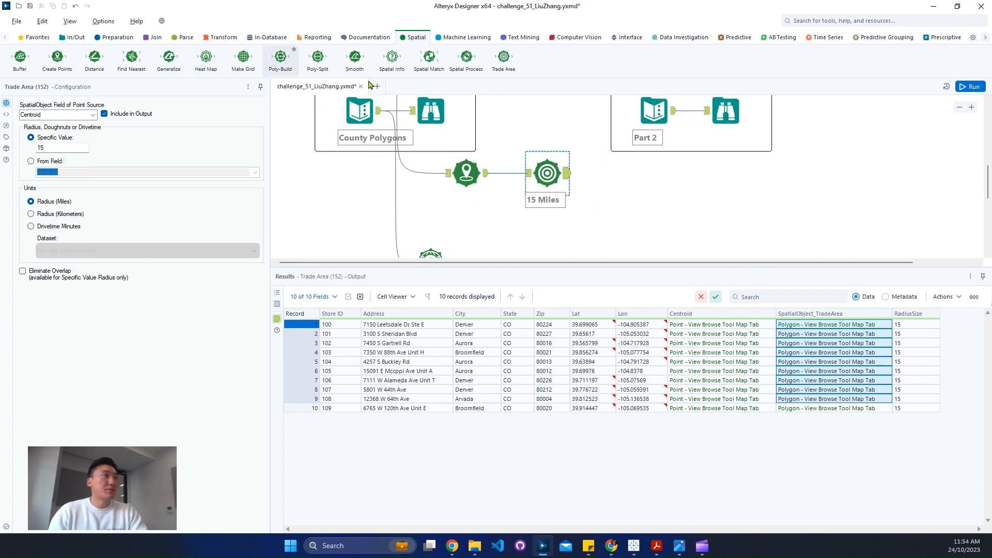
Add a Spatial Match tool with the Trade Area output as targets and the county Spatial Info output as universe
left_click_drag(429, 58, 699, 201)
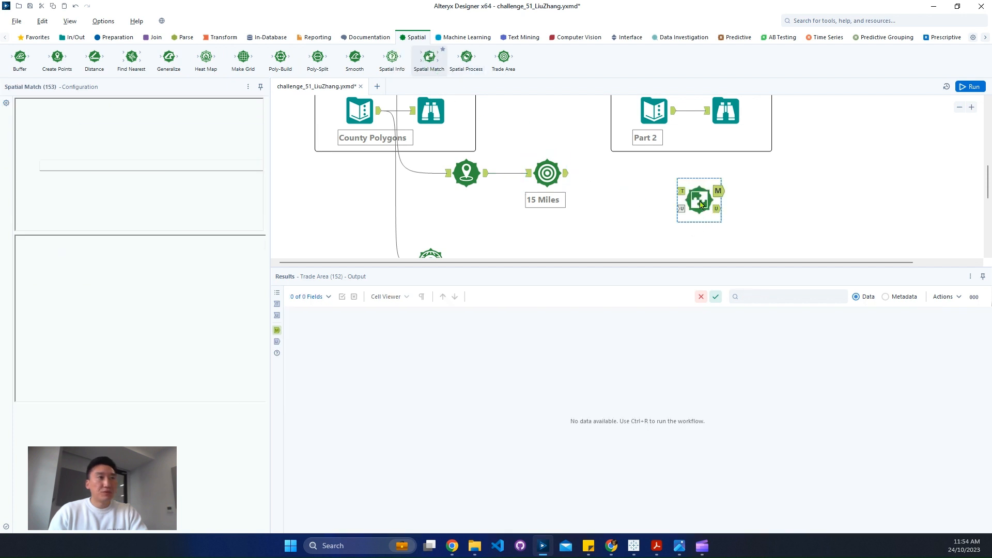
left_click_drag(671, 192, 678, 191)
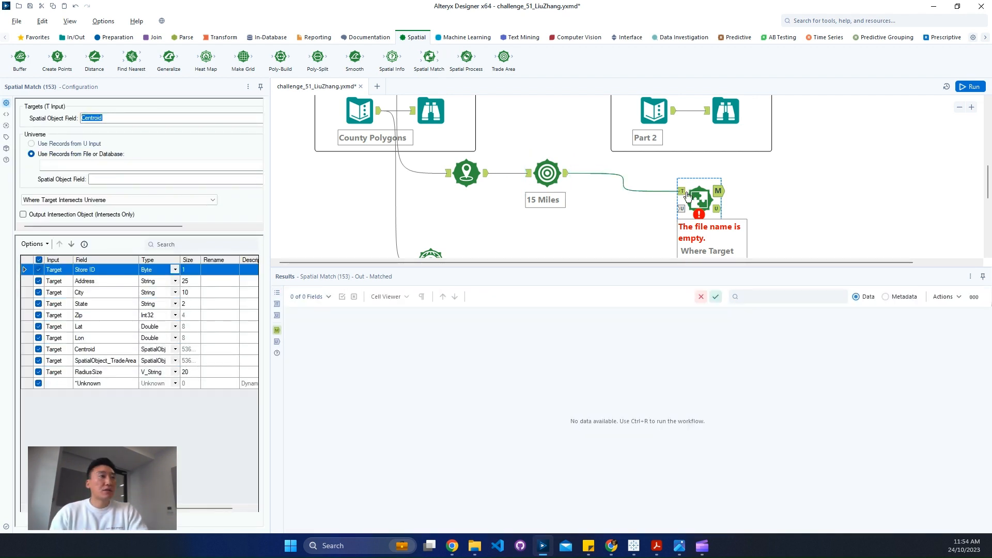
scroll(571, 226, "down", 3)
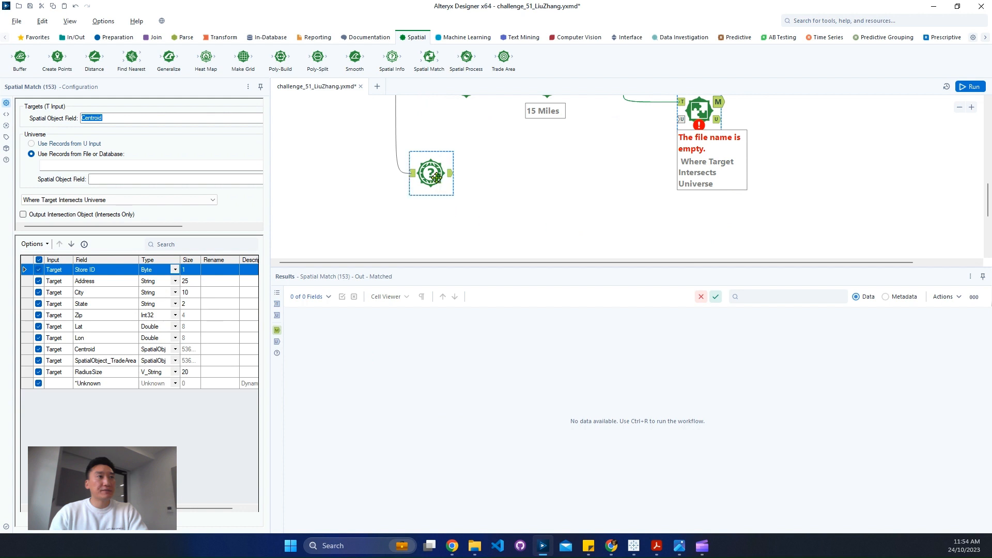
left_click_drag(558, 174, 678, 119)
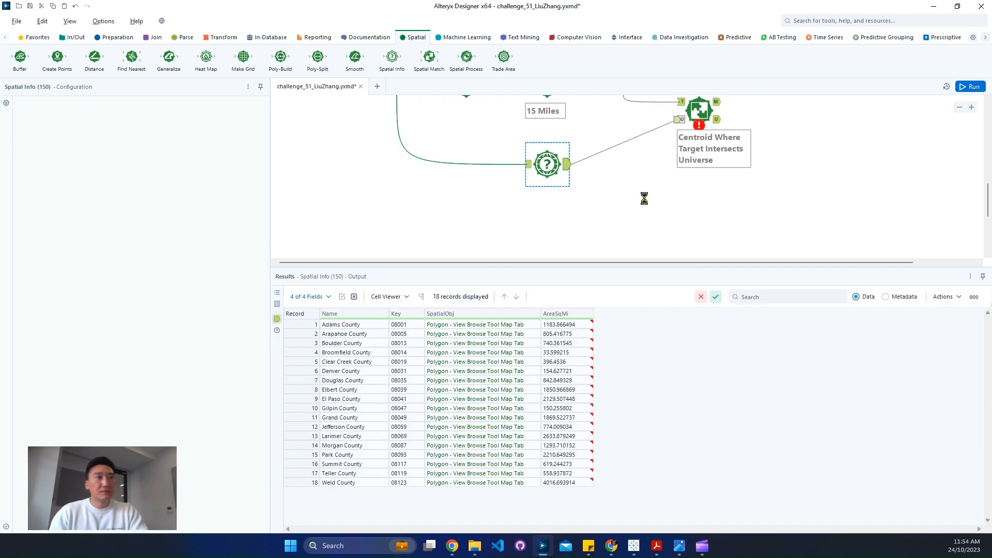
scroll(674, 201, "up", 2)
left_click(699, 161)
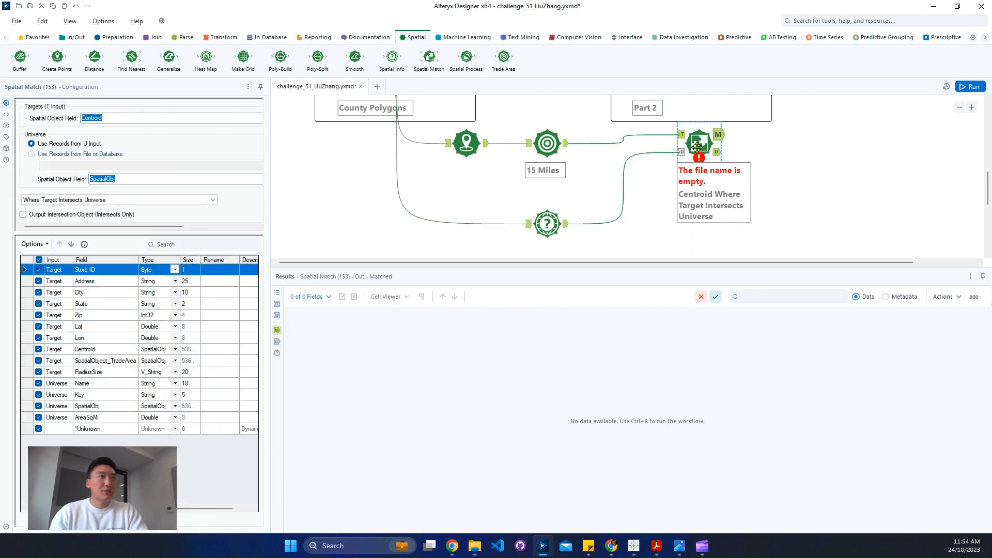
mouse_move(698, 155)
left_mouse_down()
mouse_move(633, 158)
mouse_move(643, 154)
left_mouse_up()
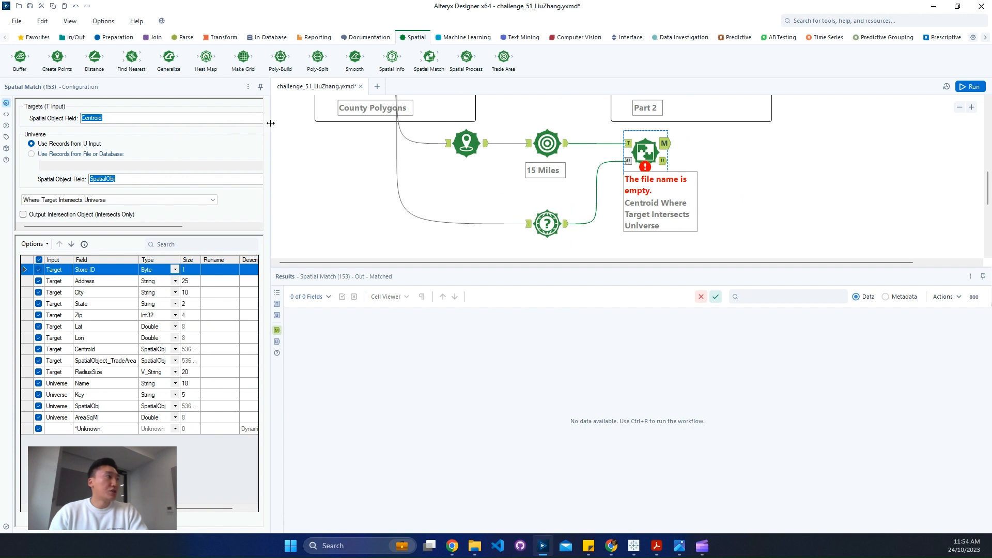
Match SpatialObject_TradeArea targets against the SpatialObj universe field, then run the workflow and show the matched output
left_click_drag(271, 123, 302, 124)
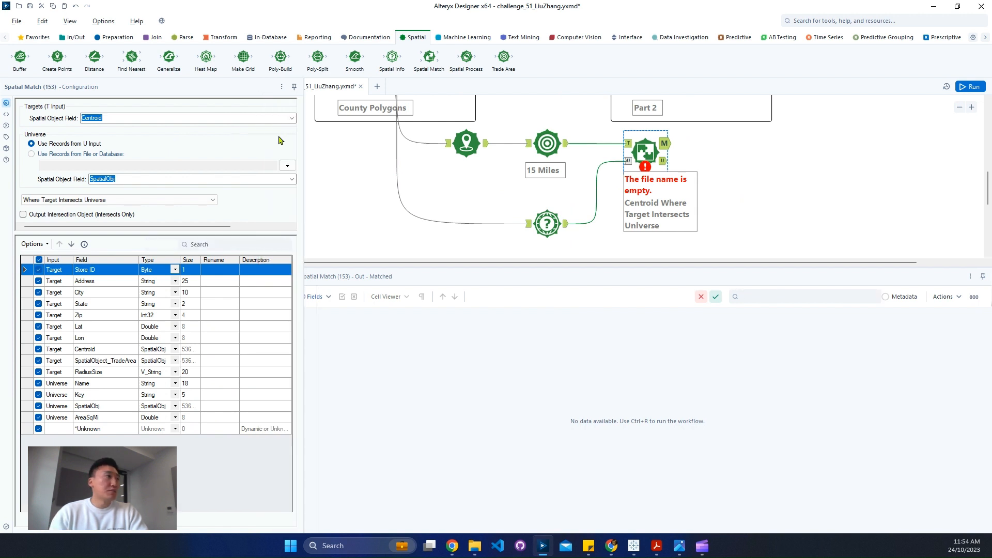
left_click(291, 118)
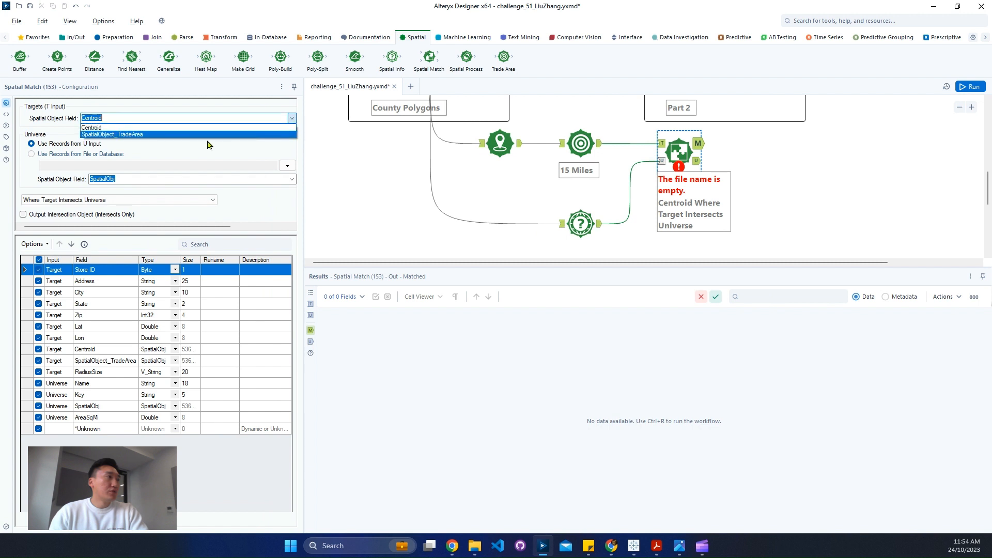
left_click(178, 137)
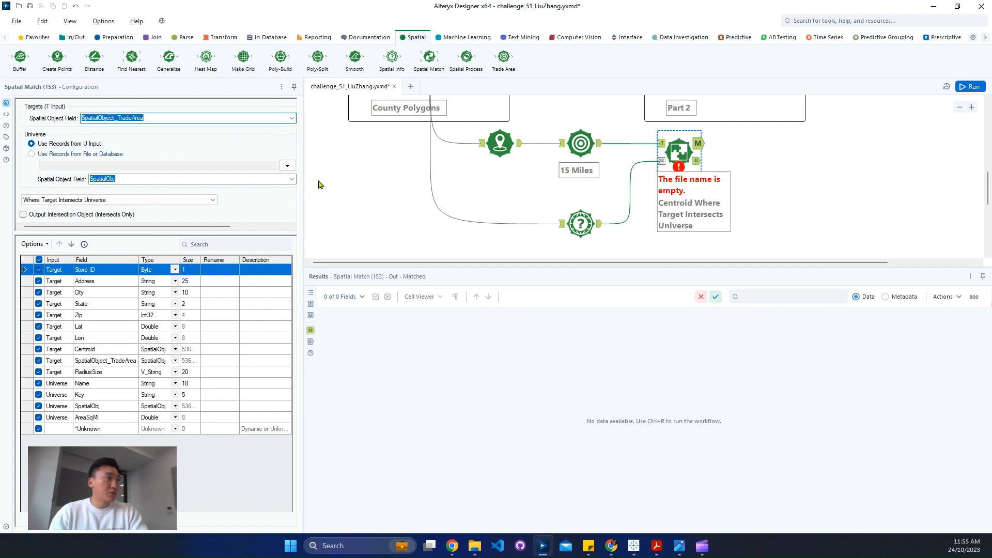
left_click(291, 179)
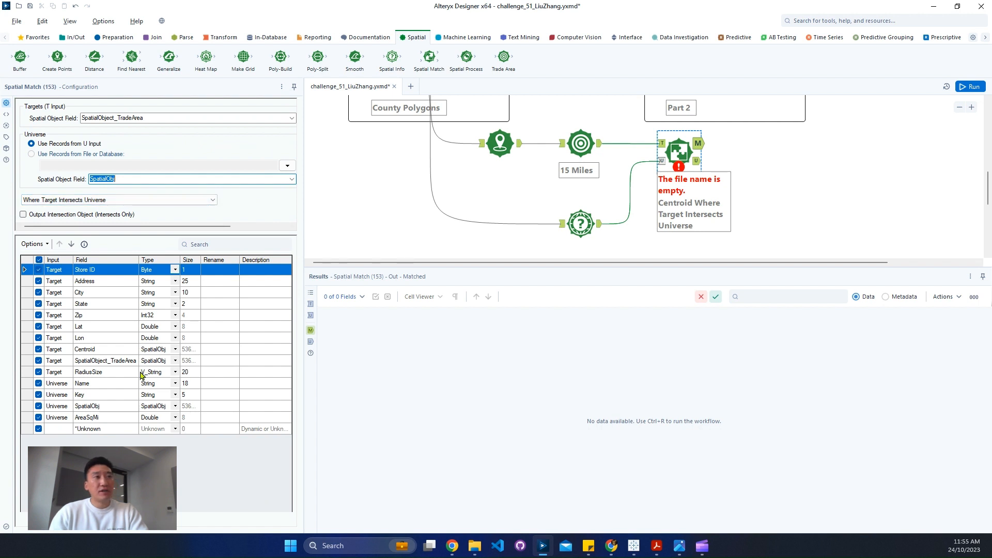
left_click(967, 88)
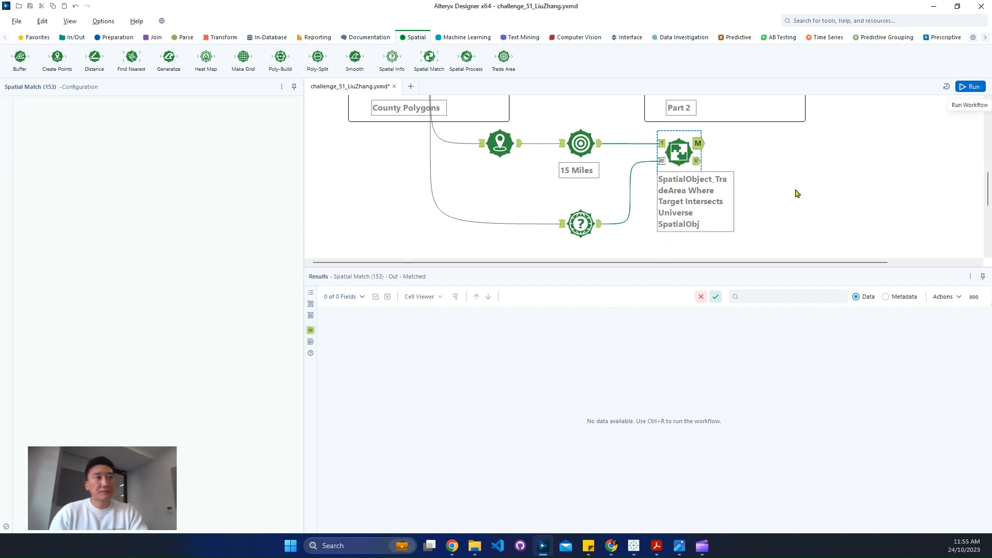
left_click(696, 145)
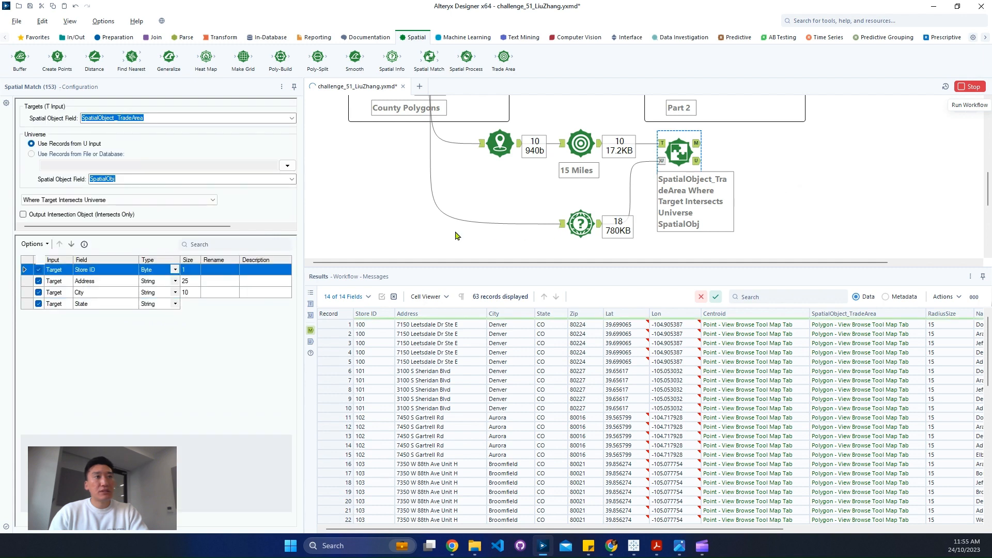
Compare the Spatial Match matched records with the expected Part 1 output, checking the store and county rows
scroll(772, 138, "up", 3)
scroll(773, 138, "up", 2)
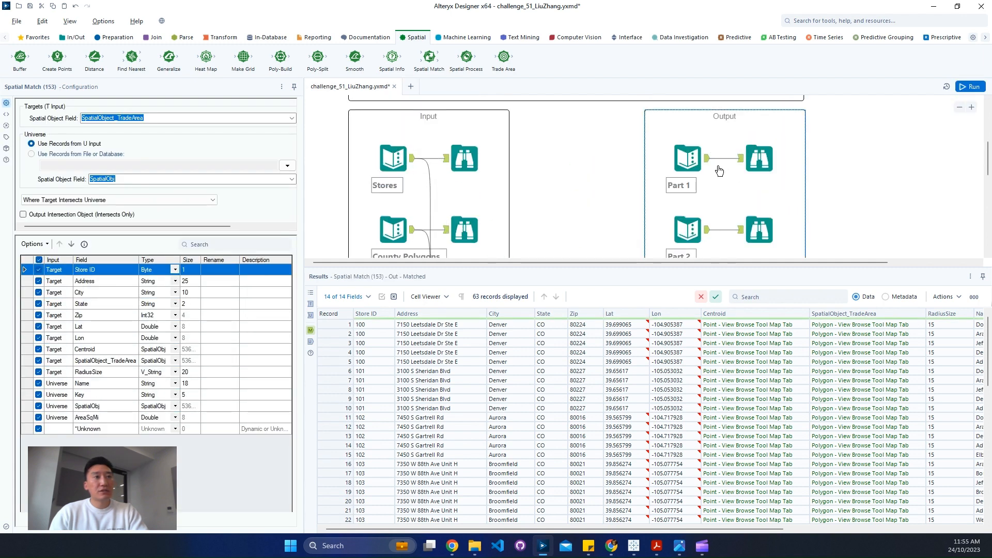
left_click(756, 166)
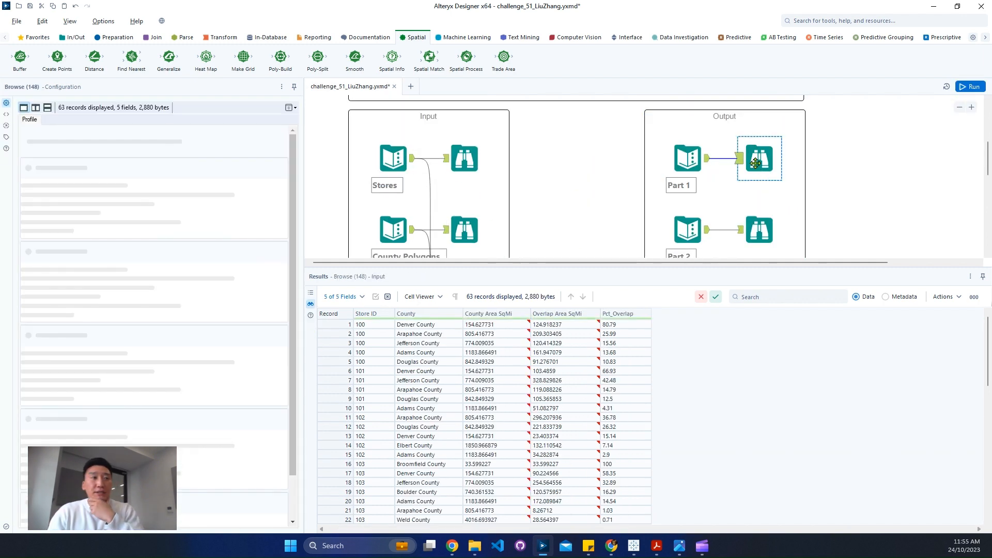
scroll(663, 228, "down", 3)
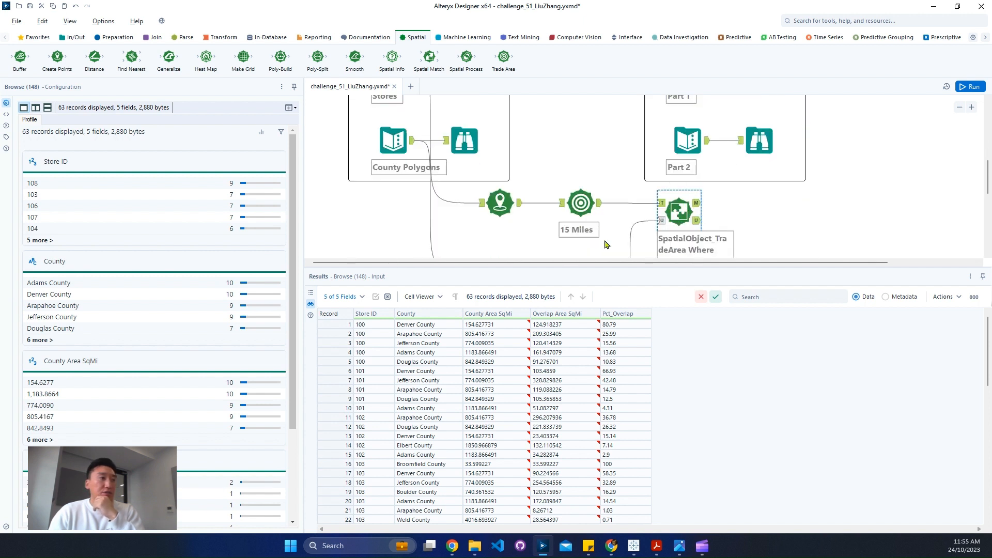
left_click_drag(336, 362, 336, 320)
left_click(339, 399)
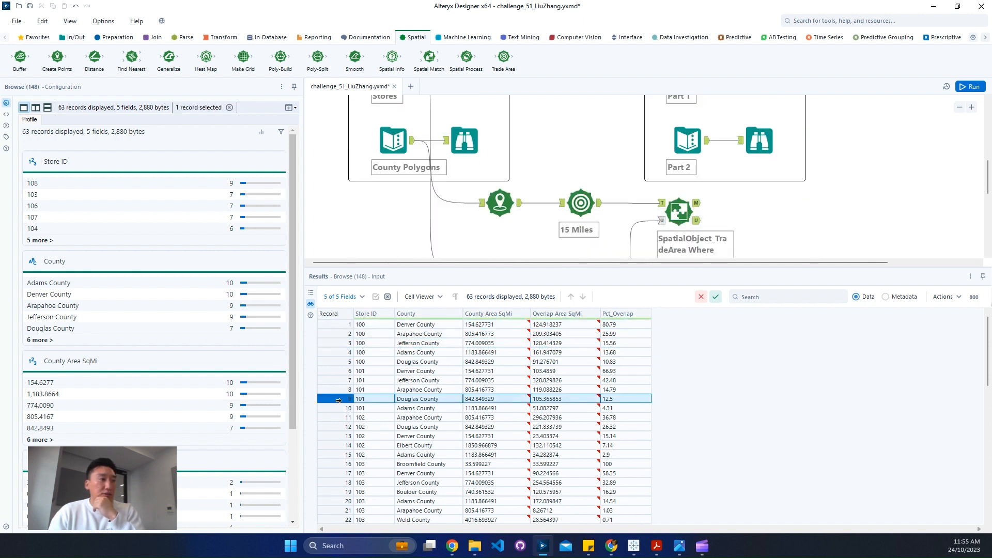
left_click_drag(336, 409, 336, 371)
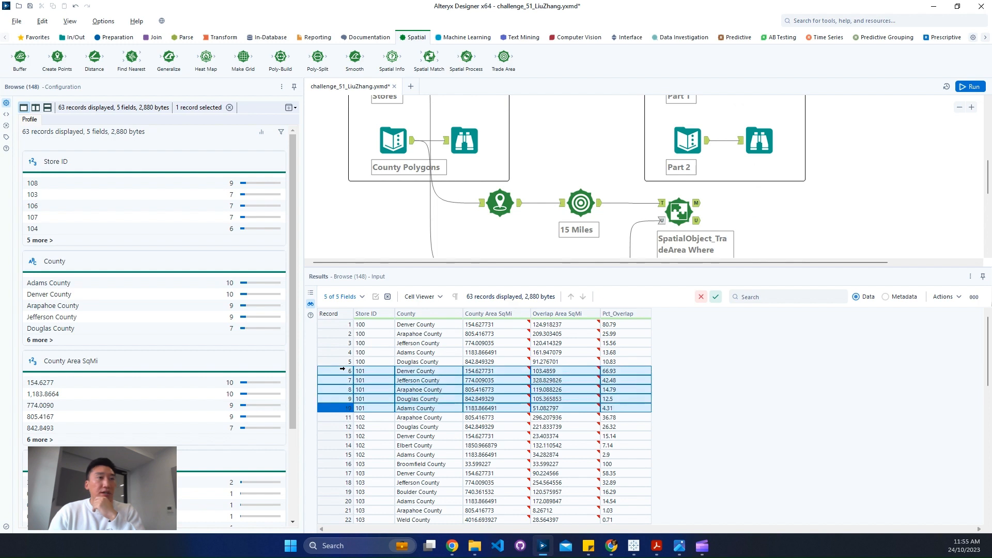
left_click(696, 210)
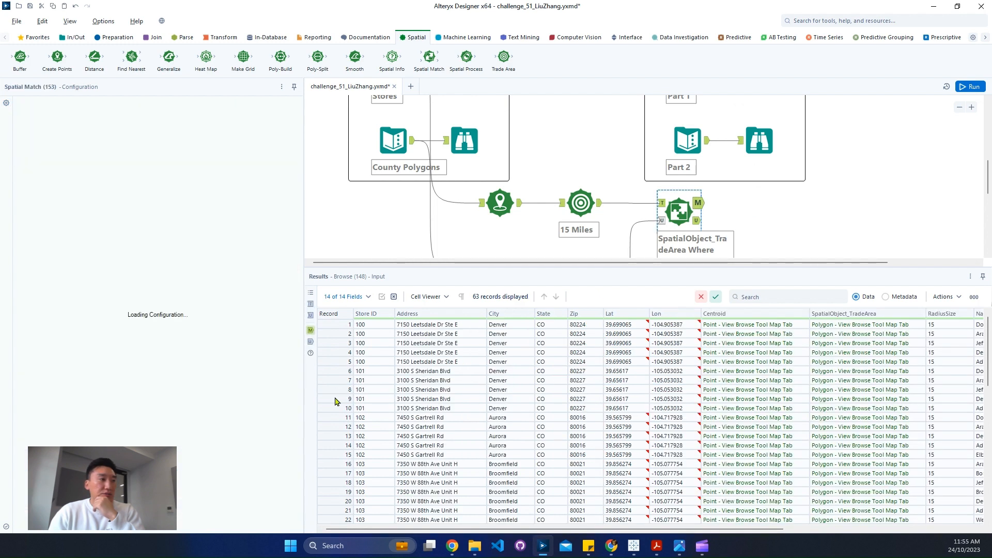
left_click_drag(337, 399, 340, 324)
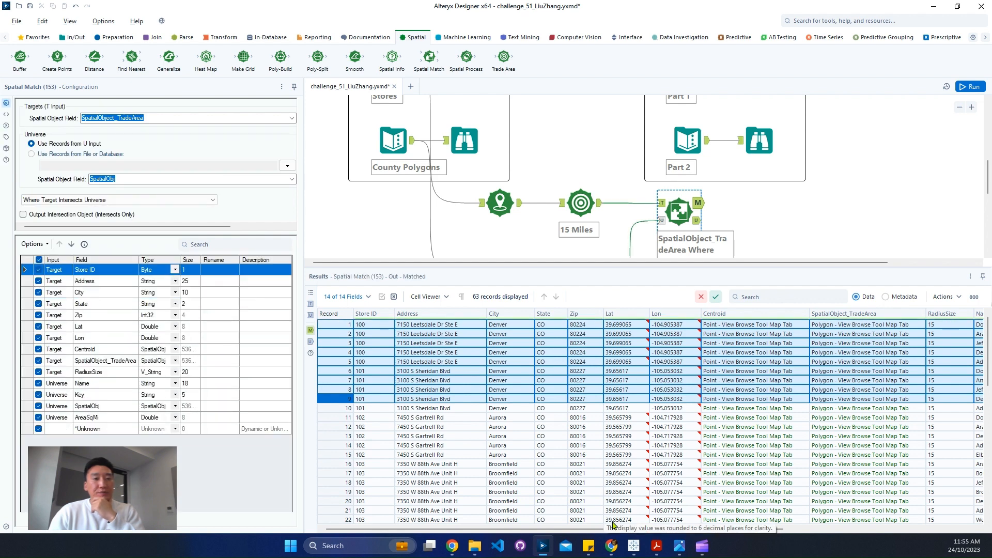
left_click_drag(620, 529, 850, 530)
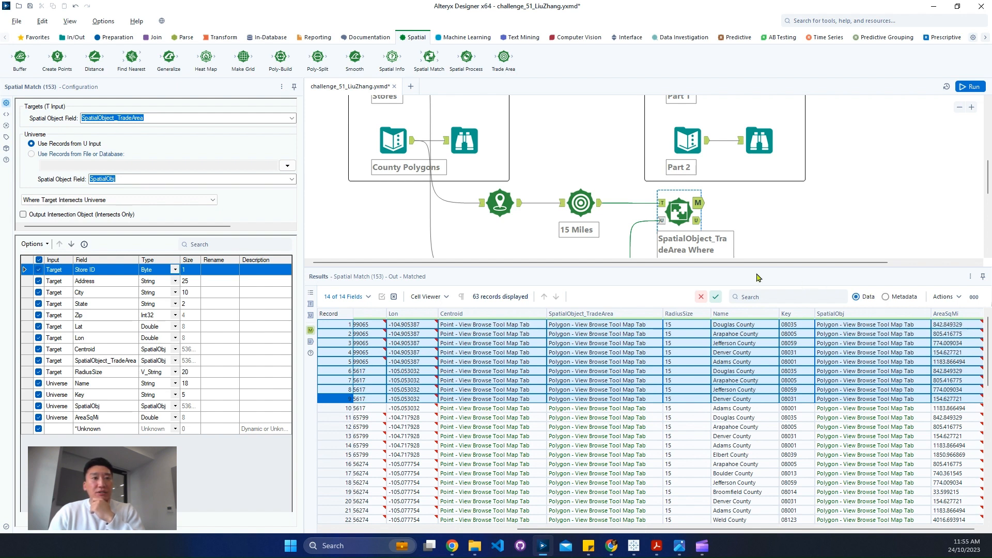
left_click(627, 327)
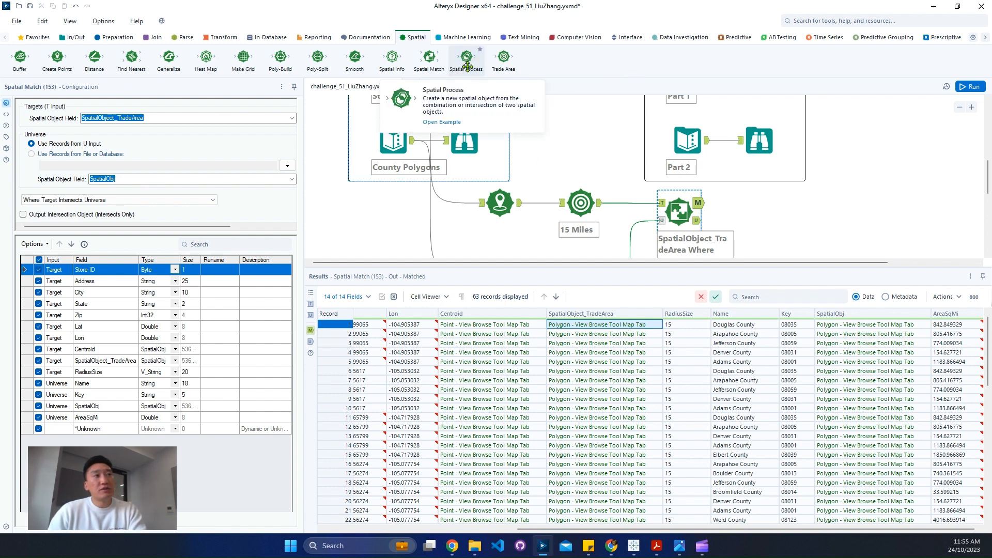
Add a Spatial Process tool after the matched output that creates the intersection object of SpatialObject_TradeArea and SpatialObj
left_click_drag(468, 65, 793, 203)
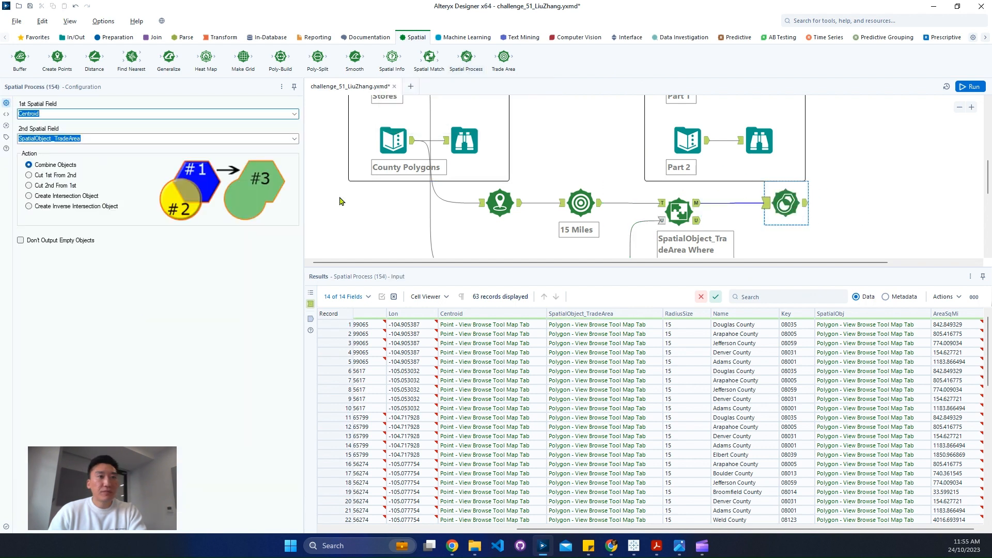
left_click(637, 325)
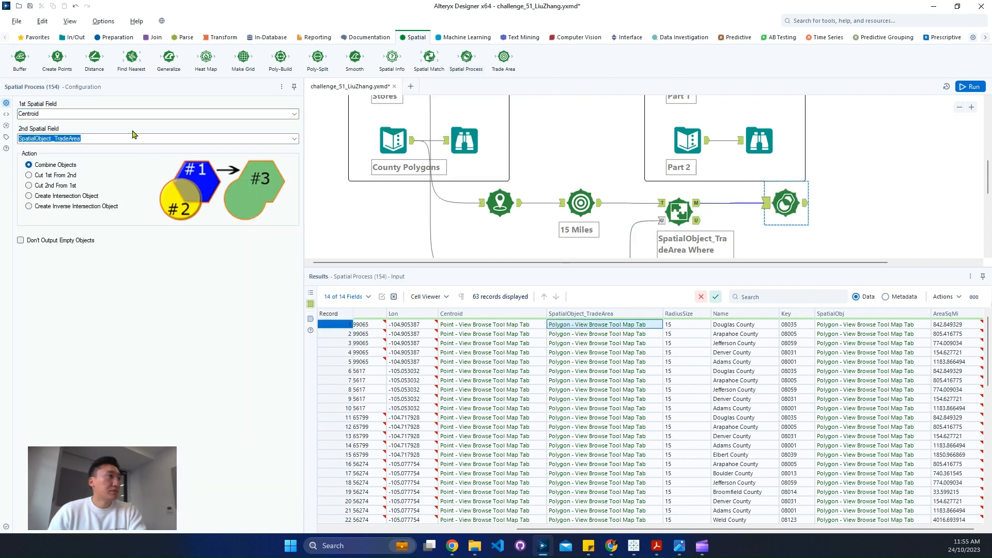
left_click(290, 114)
left_click(120, 131)
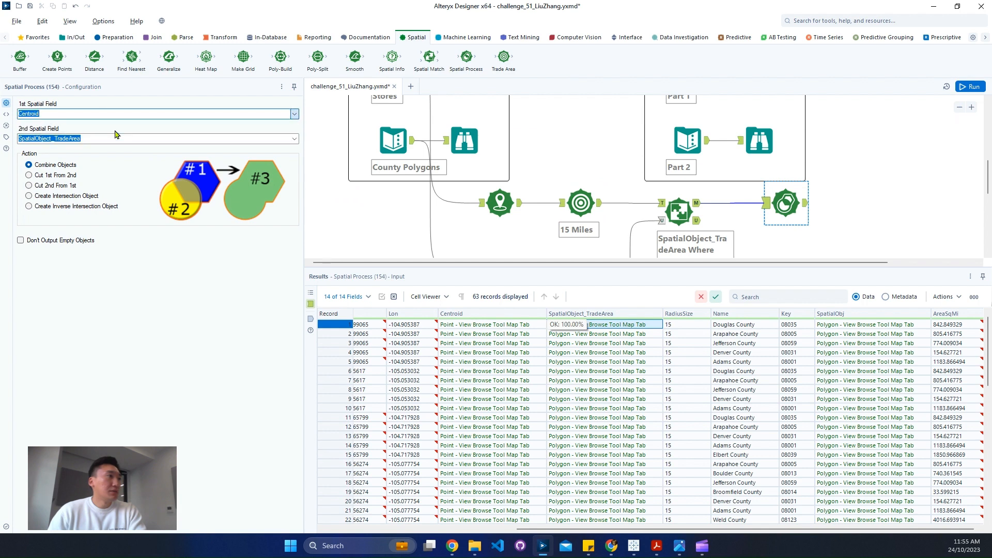
left_click(294, 138)
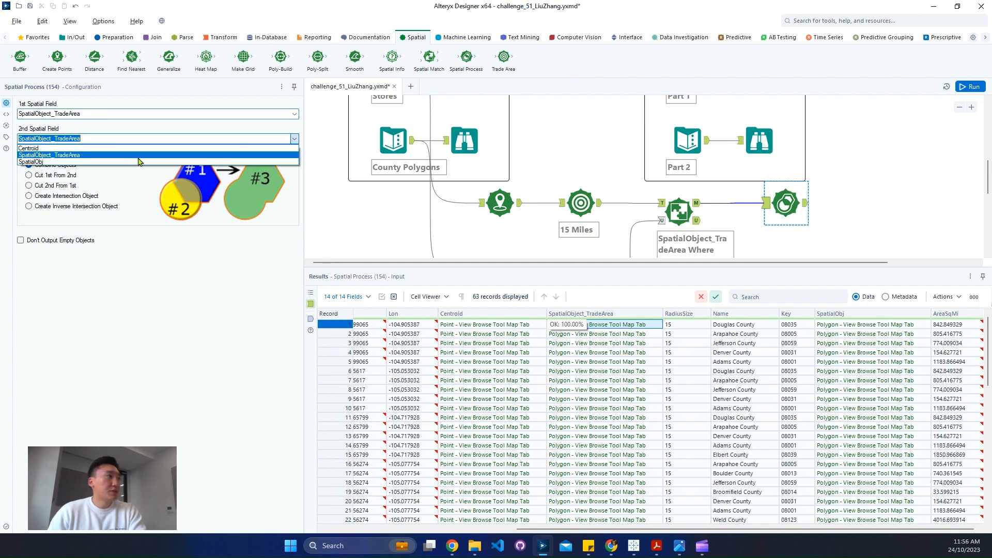
left_click(98, 165)
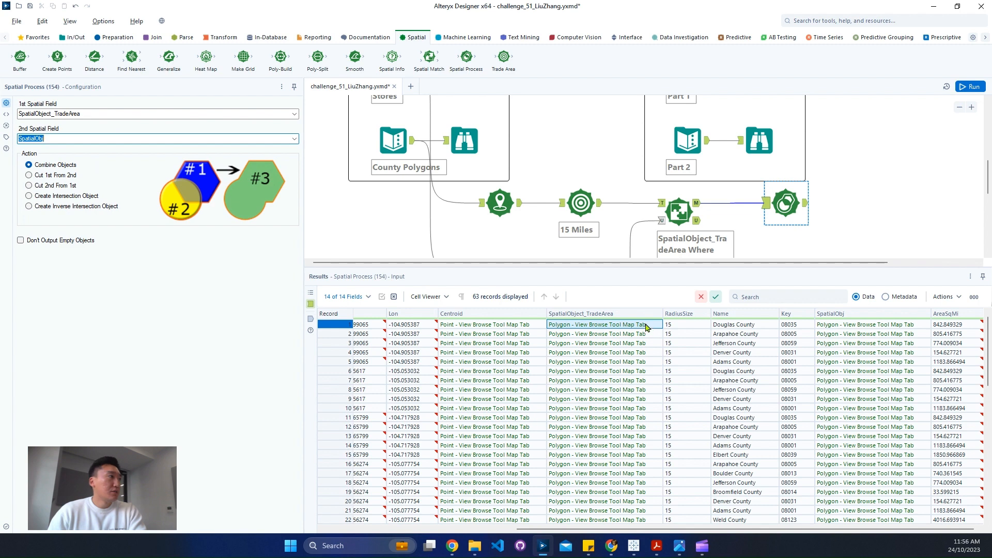
left_click(67, 196)
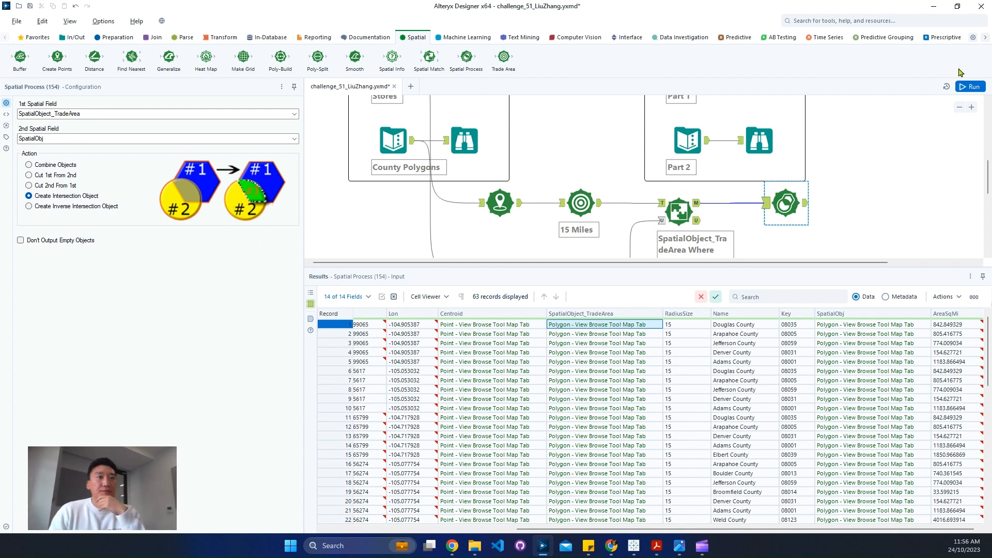
Run the workflow and examine the intersection polygons in the Spatial Process output
left_click(964, 86)
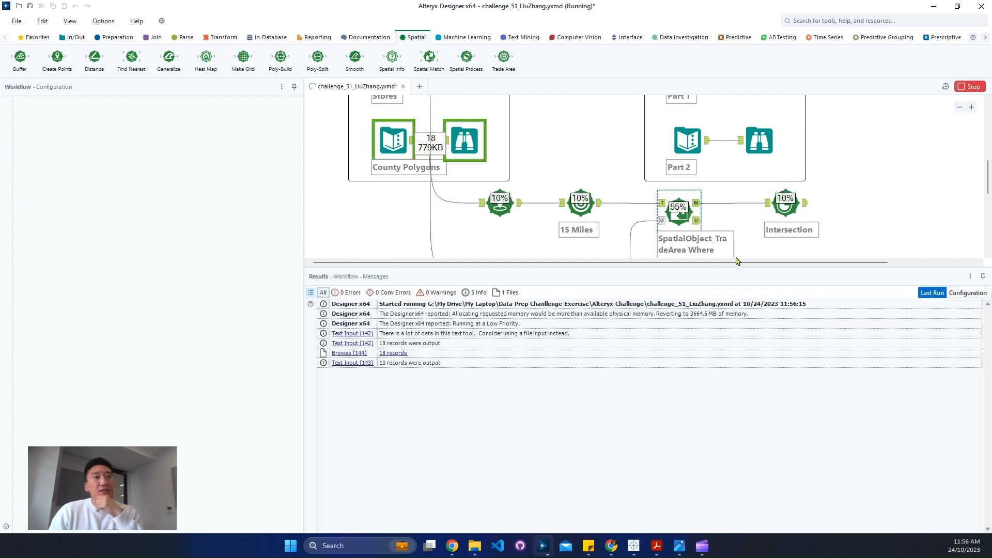
left_click(804, 205)
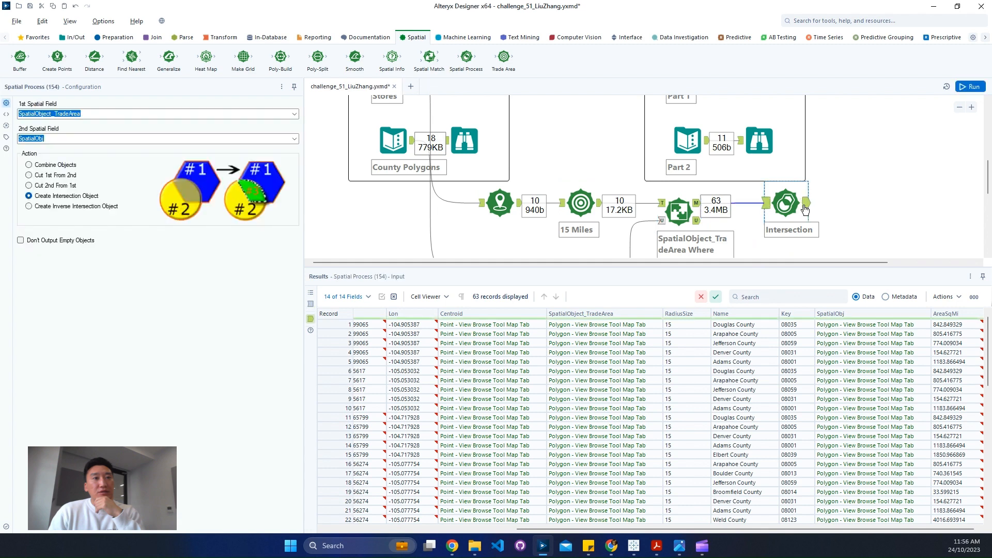
left_click_drag(798, 265, 934, 271)
left_click_drag(754, 529, 829, 529)
left_click_drag(915, 334, 919, 392)
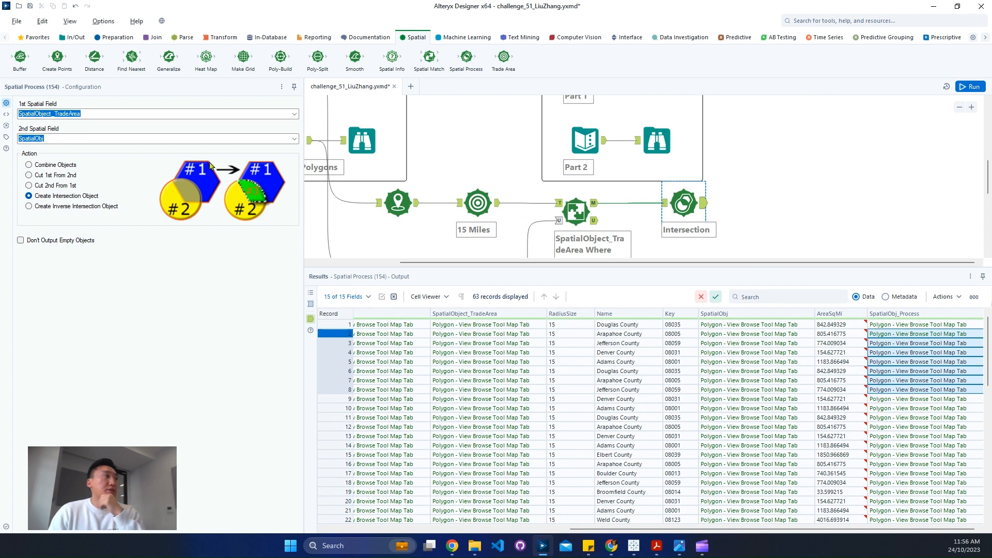
Add a Spatial Info tool after the intersection that outputs Area (Square Miles), then run the workflow and show its output
left_click(117, 38)
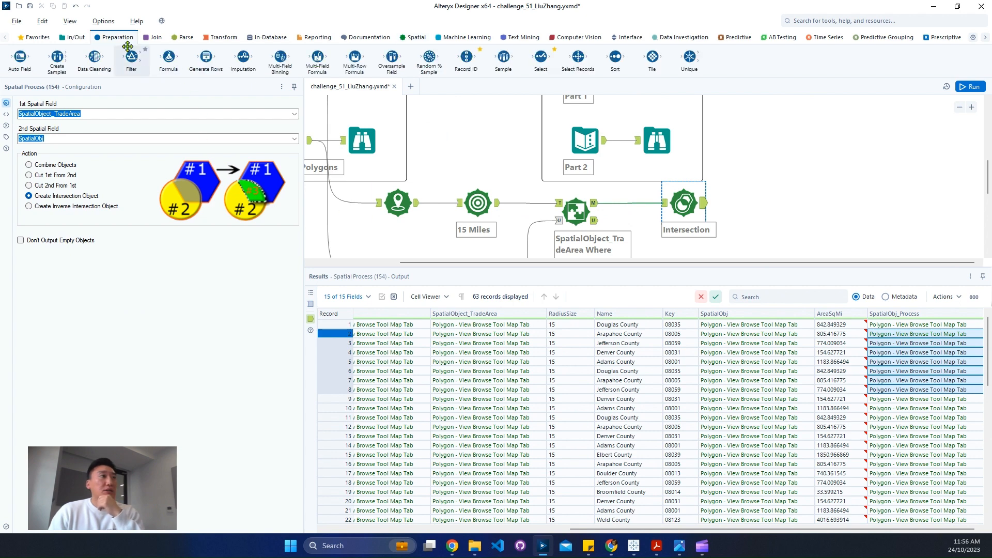
left_click(412, 38)
left_click_drag(391, 57, 781, 203)
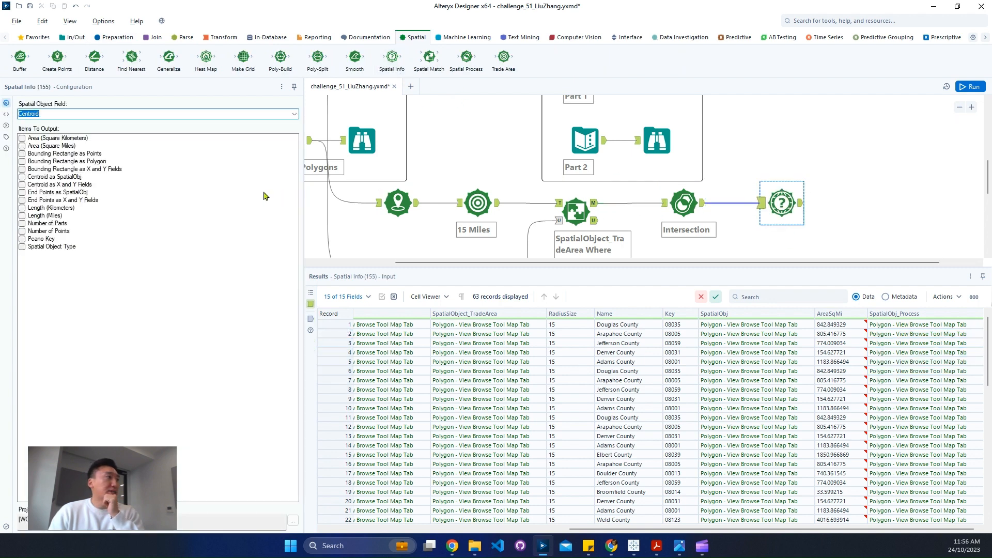
left_click(22, 146)
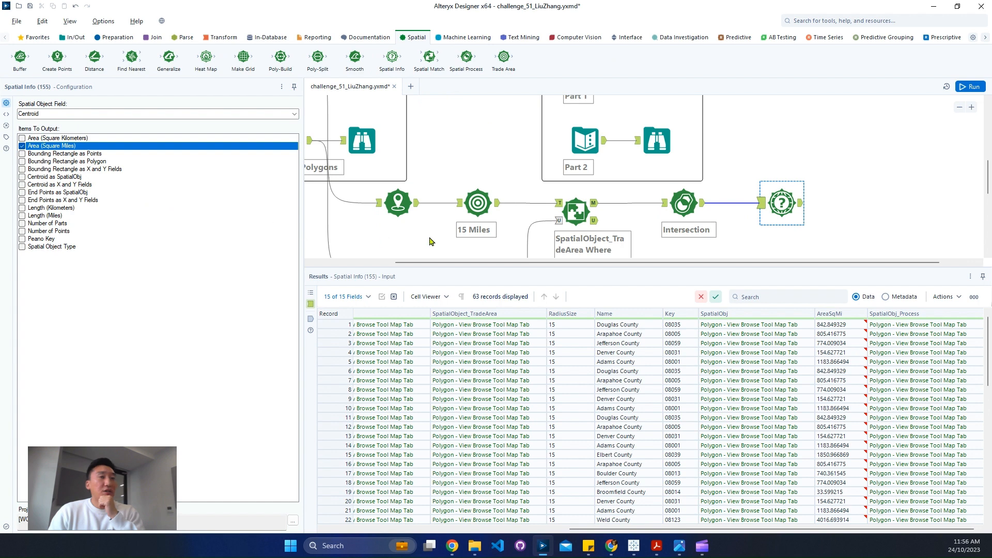
left_click(968, 87)
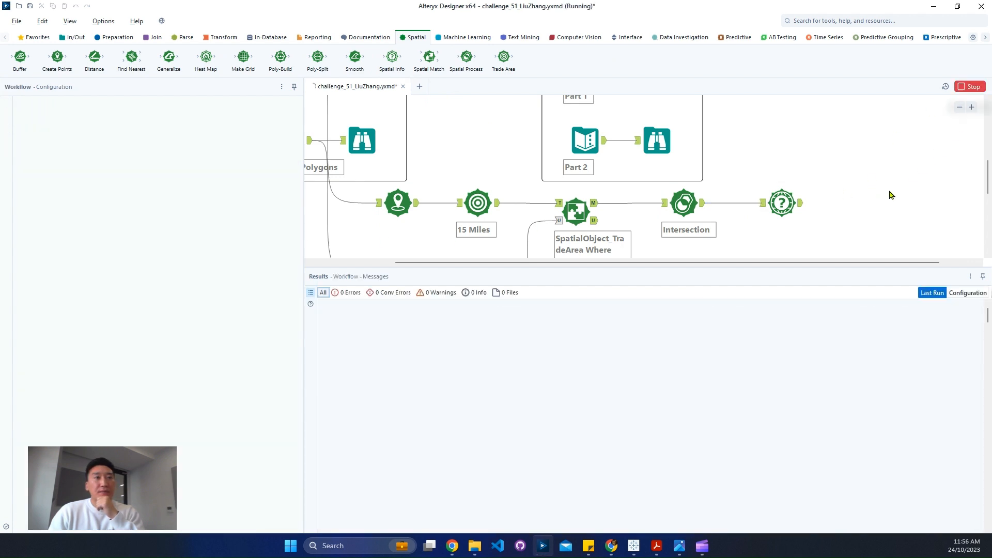
left_click(800, 209)
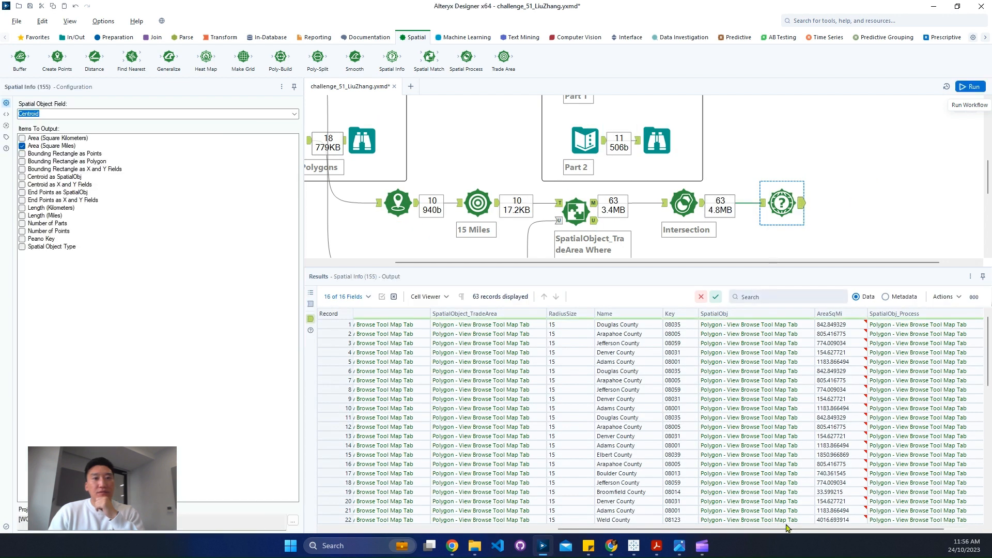
Set the new Spatial Info tool's spatial object field to SpatialObj_Process, then rerun the workflow and check the area output
scroll(943, 353, "down", 3)
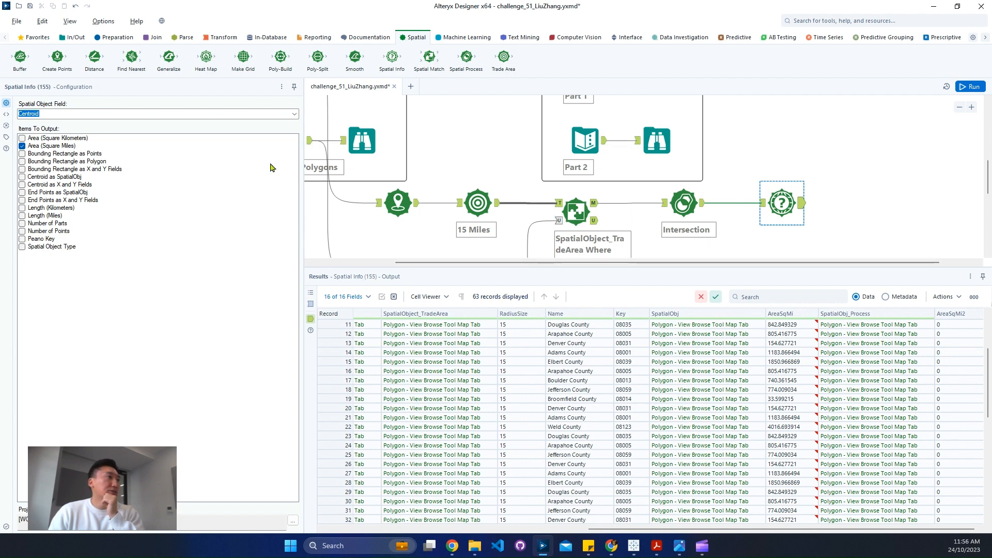
left_click(295, 115)
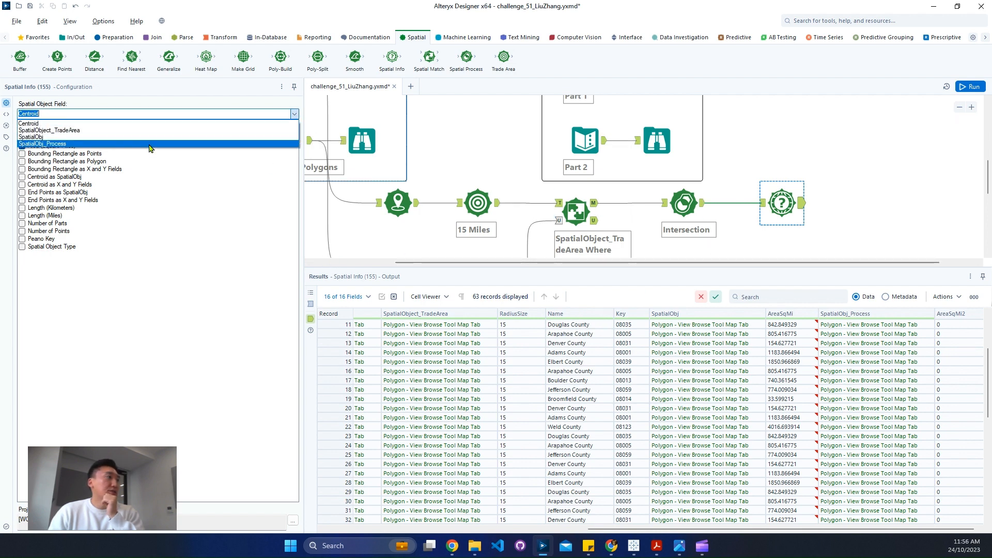
left_click(150, 146)
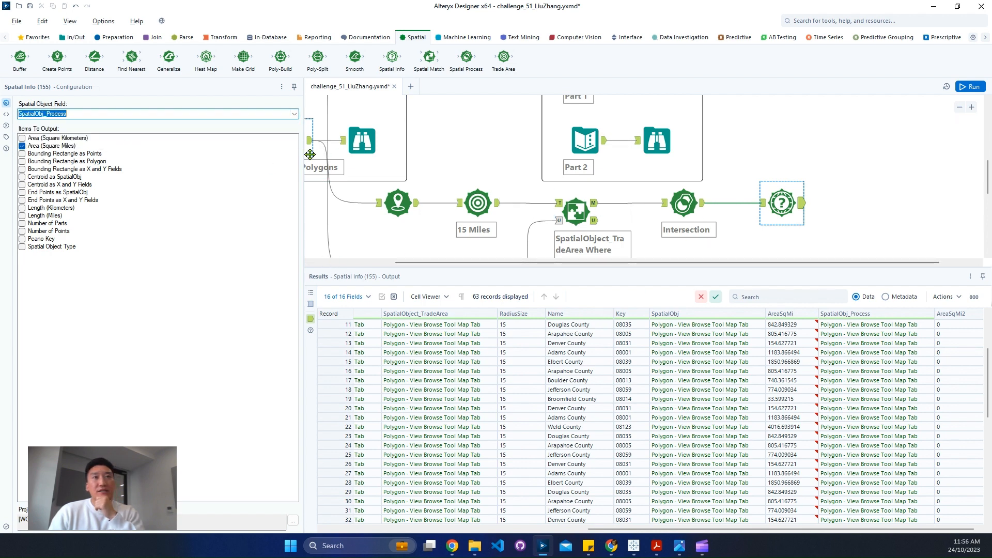
left_click(959, 90)
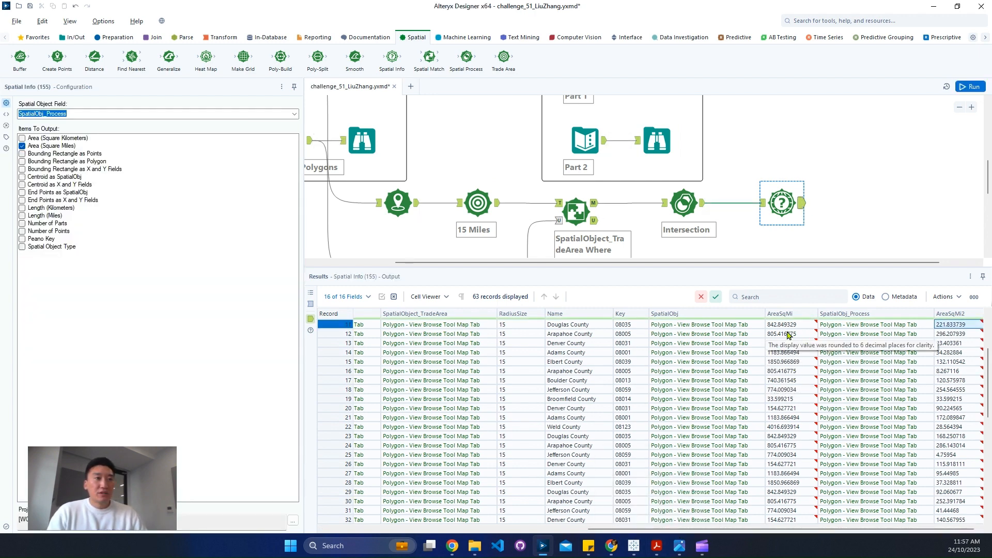
left_click(738, 326)
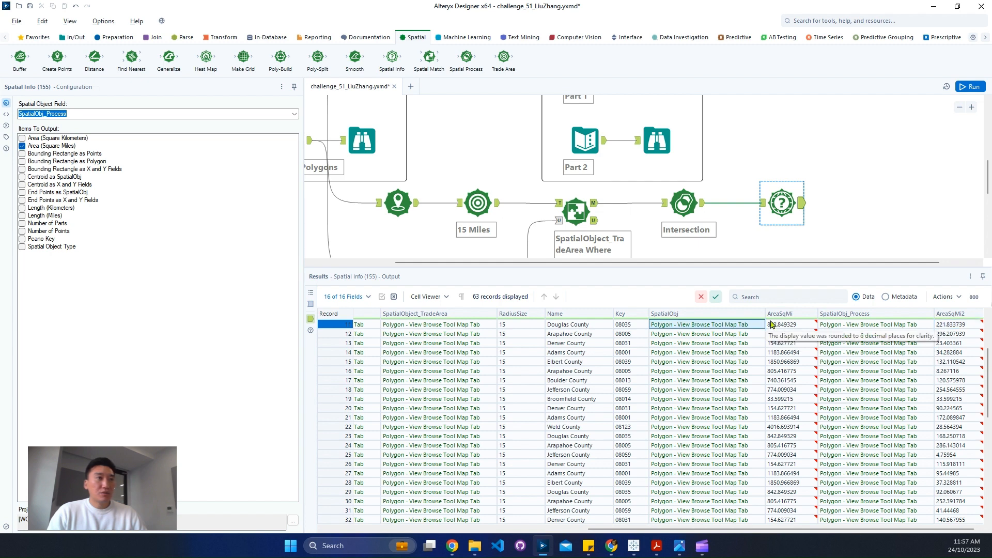
In the Spatial Match tool, keep only the Store ID, SpatialObject_TradeArea, Name, SpatialObj and AreaSqMi fields
left_click(575, 211)
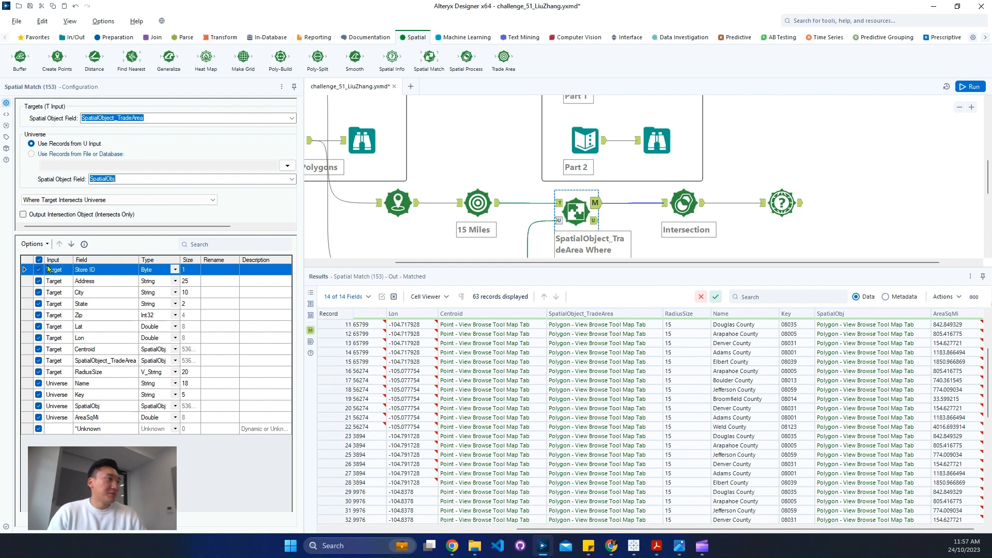
left_click(42, 246)
mouse_move(91, 268)
left_click(221, 279)
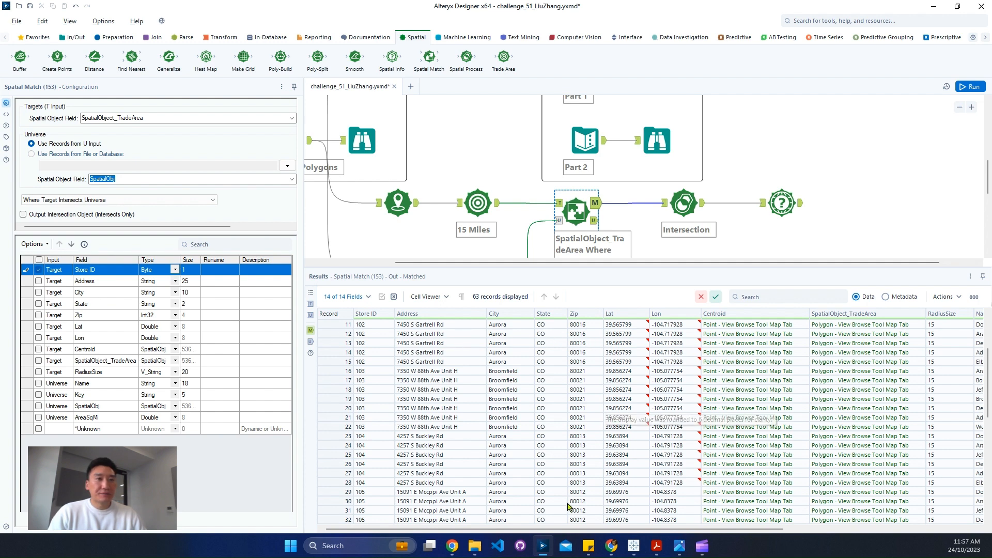
left_click_drag(584, 529, 775, 530)
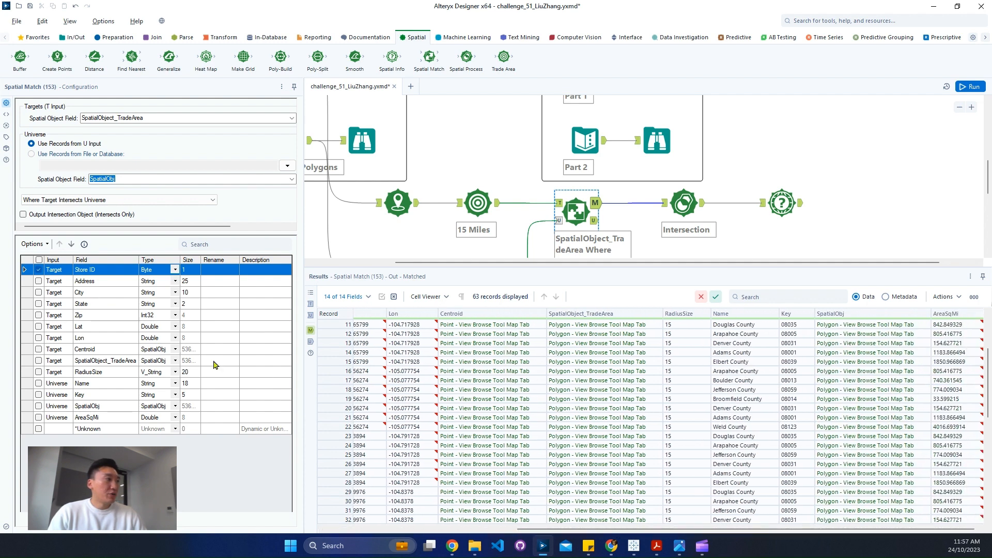
left_click(38, 362)
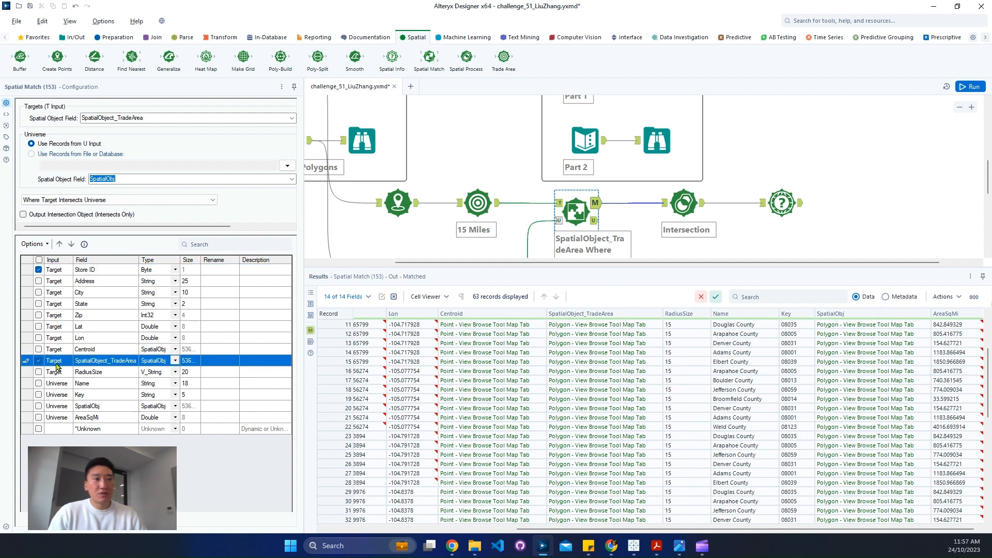
left_click(38, 384)
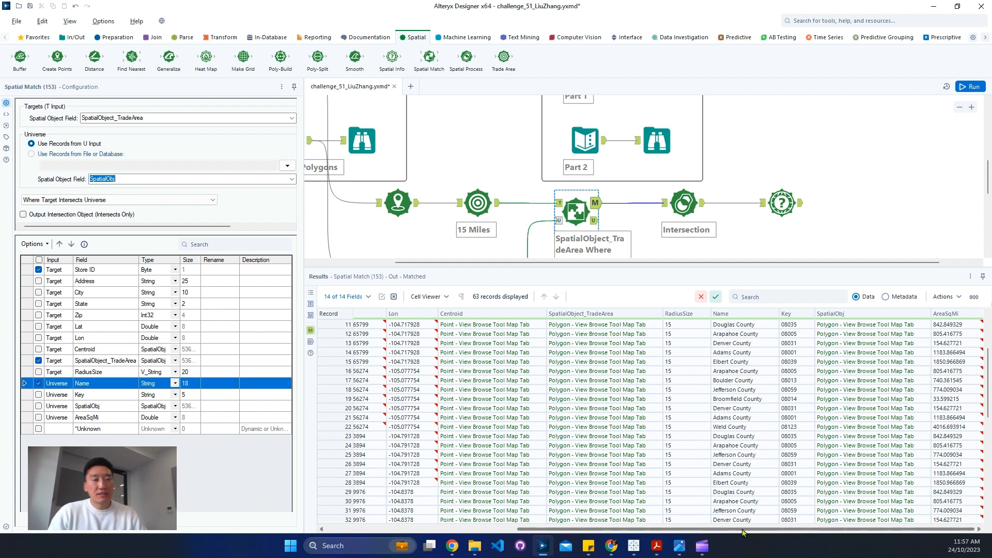
left_click(39, 406)
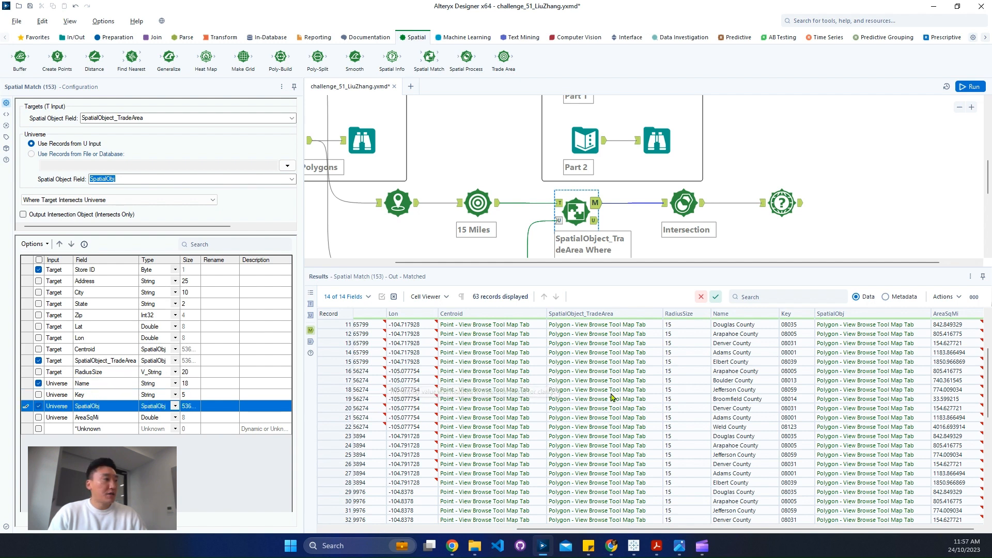
left_click(38, 418)
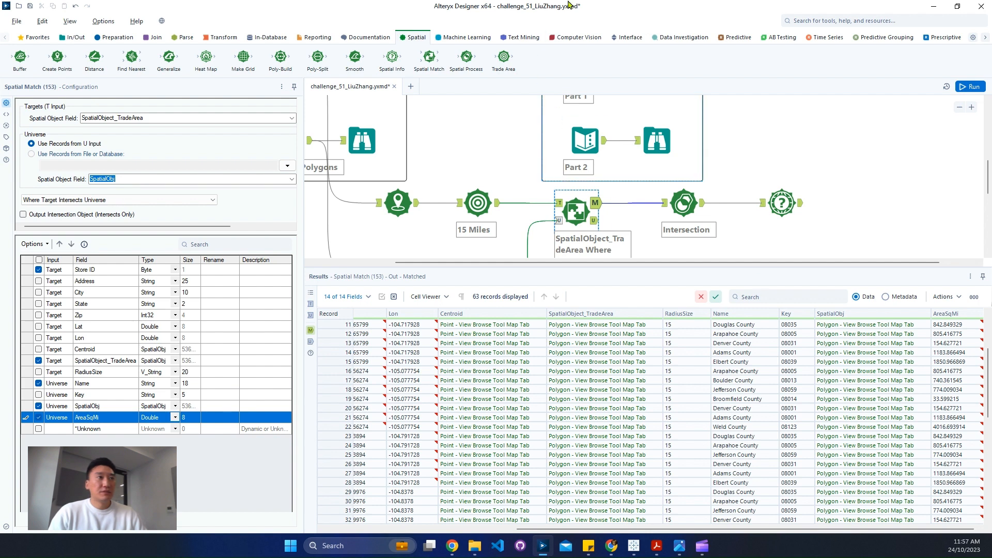
left_click_drag(569, 4, 595, 62)
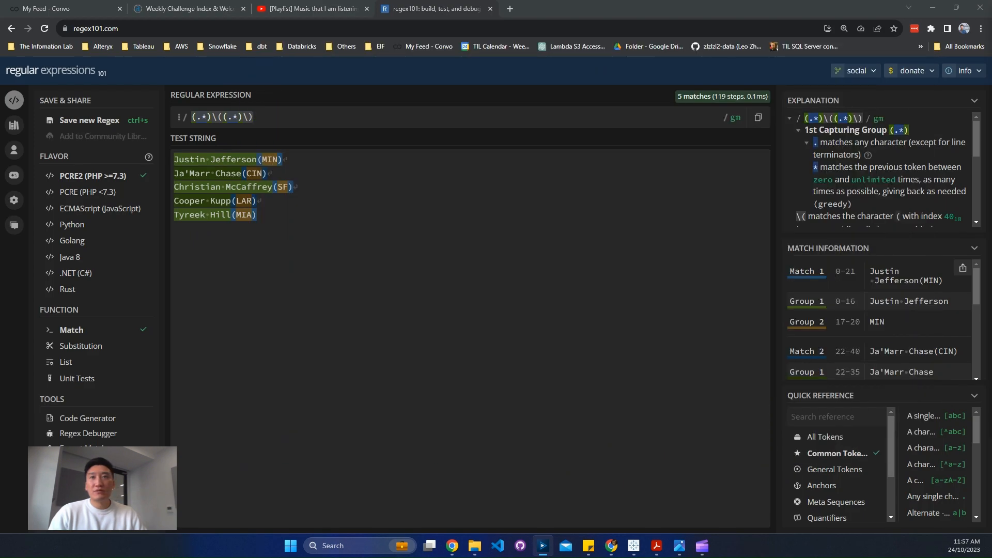
left_click_drag(991, 117, 557, 55)
scroll(453, 335, "down", 1)
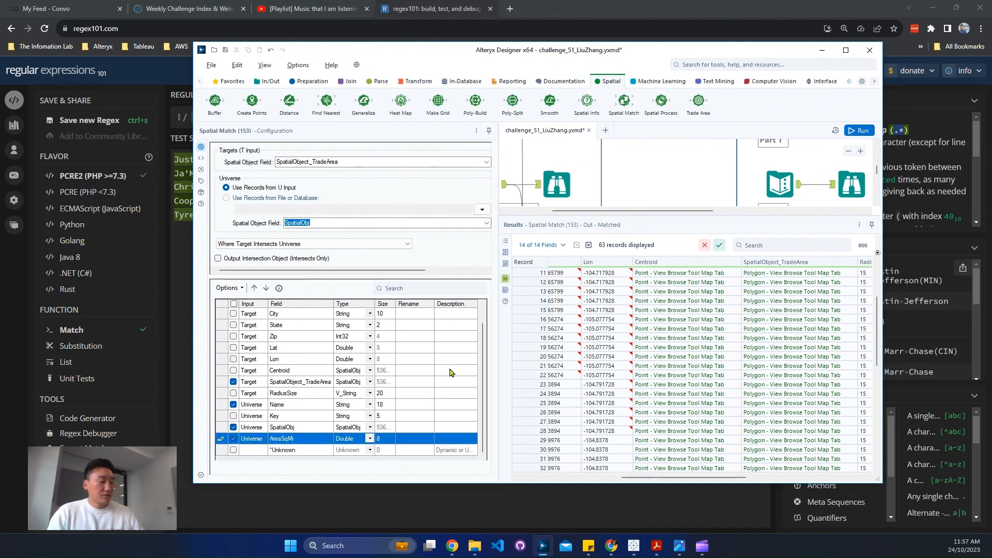
left_click_drag(219, 355, 376, 462)
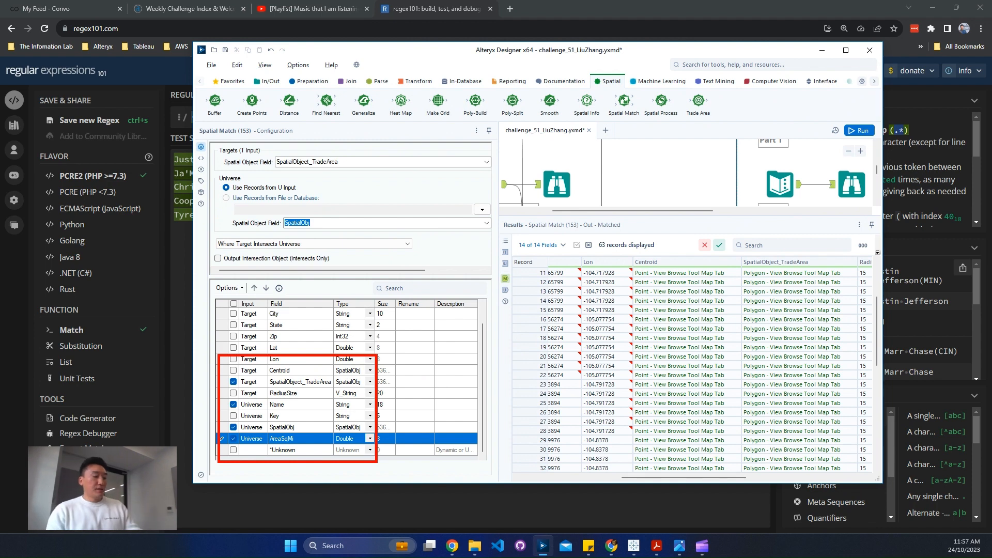
key("Escape")
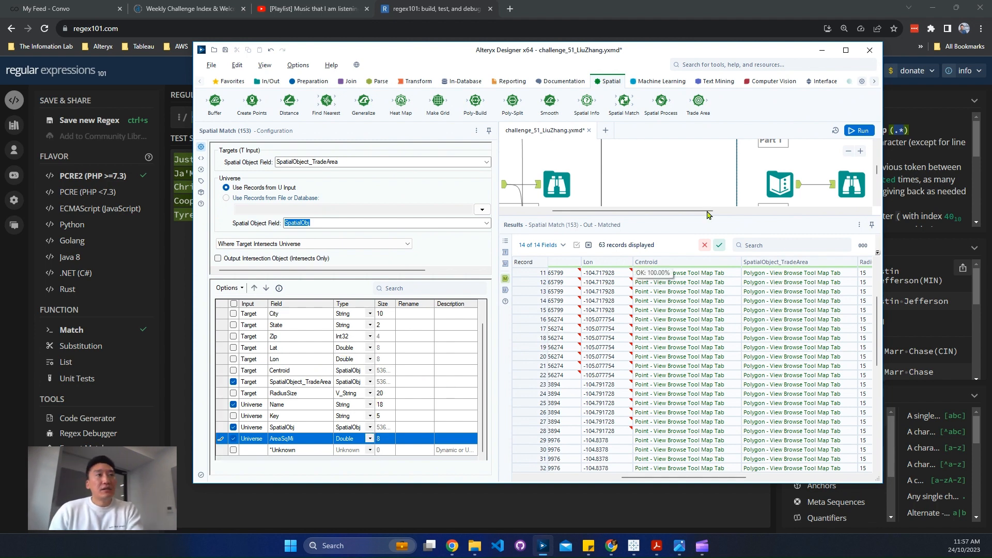
double_click(713, 52)
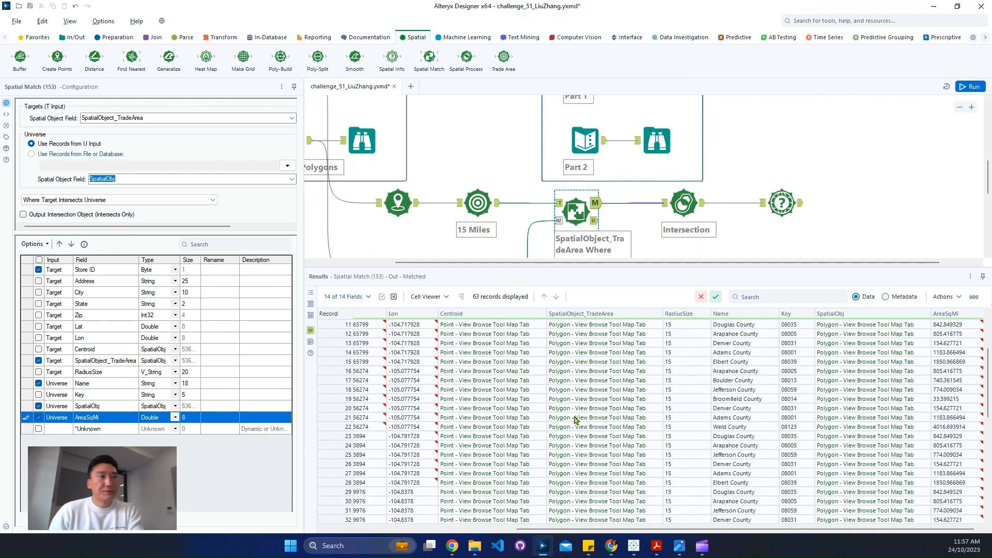
Run the workflow with the reduced field selection and show the output of the Spatial Info tool after the intersection
left_click(679, 225)
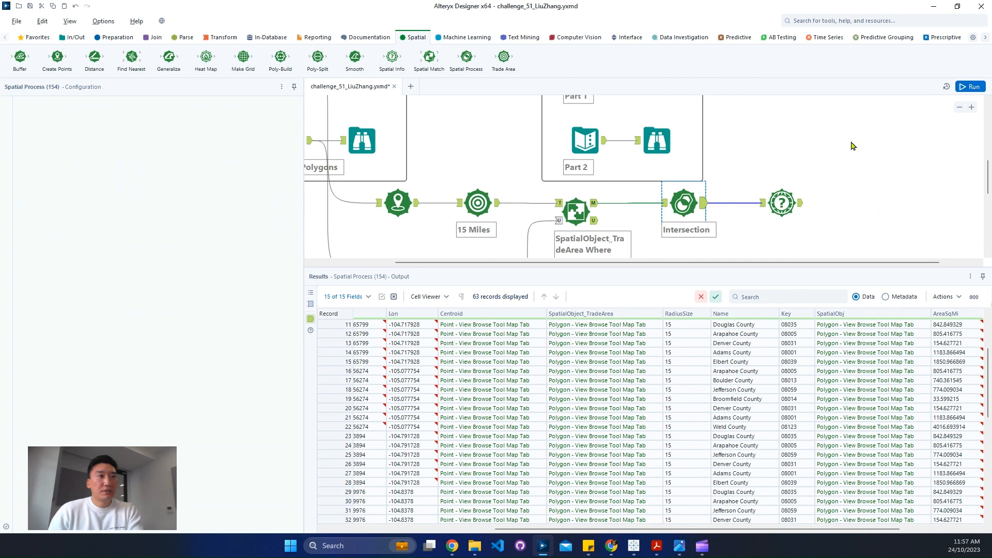
left_click(775, 223)
key("ctrl+r")
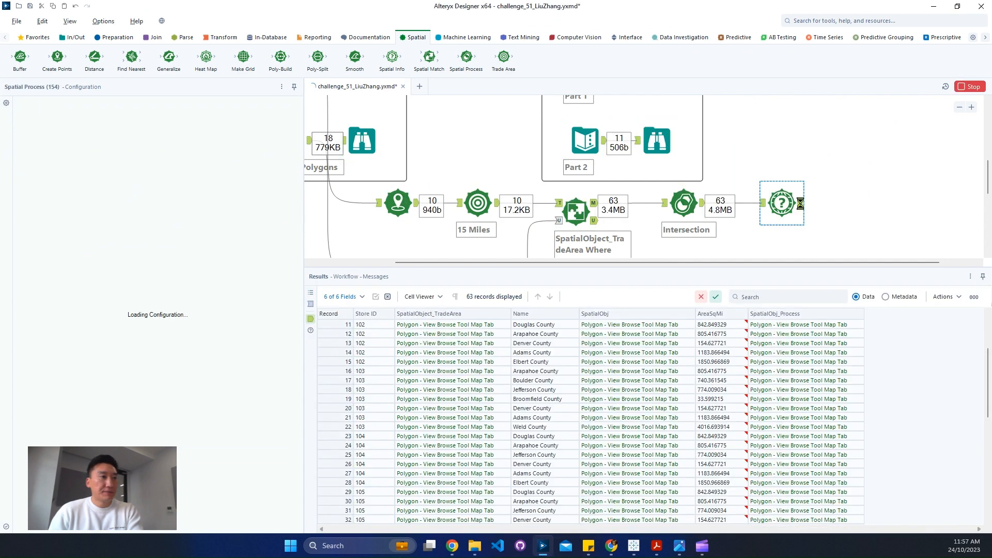
left_click(787, 227)
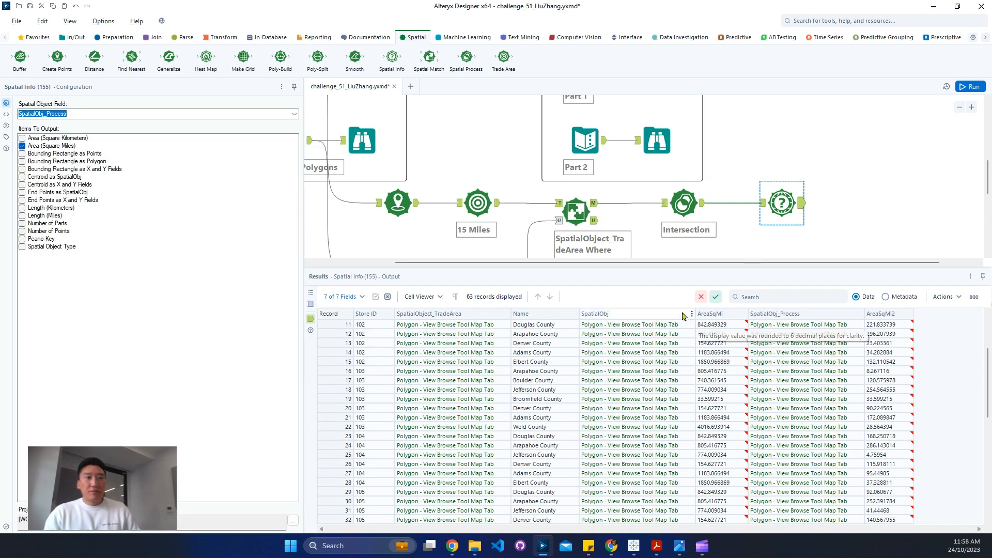
Find the Formula tool and add it after the Spatial Info tool at the end of the workflow
left_click(818, 20)
type("for")
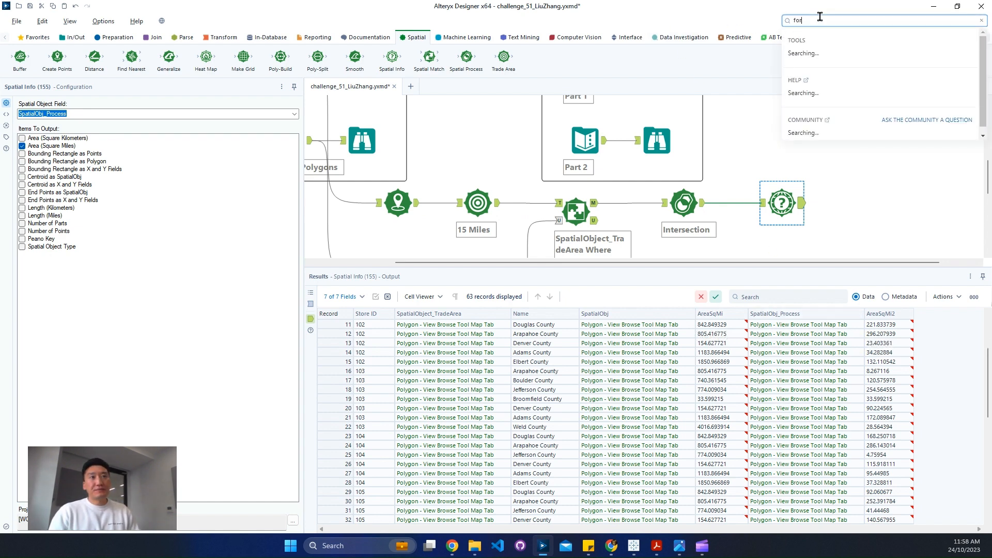
left_click_drag(837, 122, 904, 221)
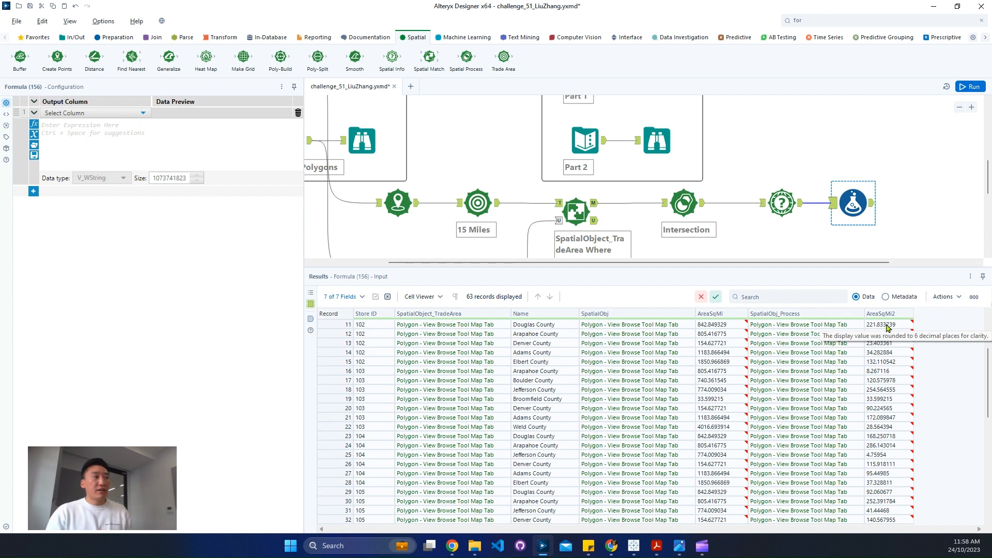
Check the overlap percentage column in the expected Part 1 output and add a Formula output column named Pct_Overalp
left_click(140, 112)
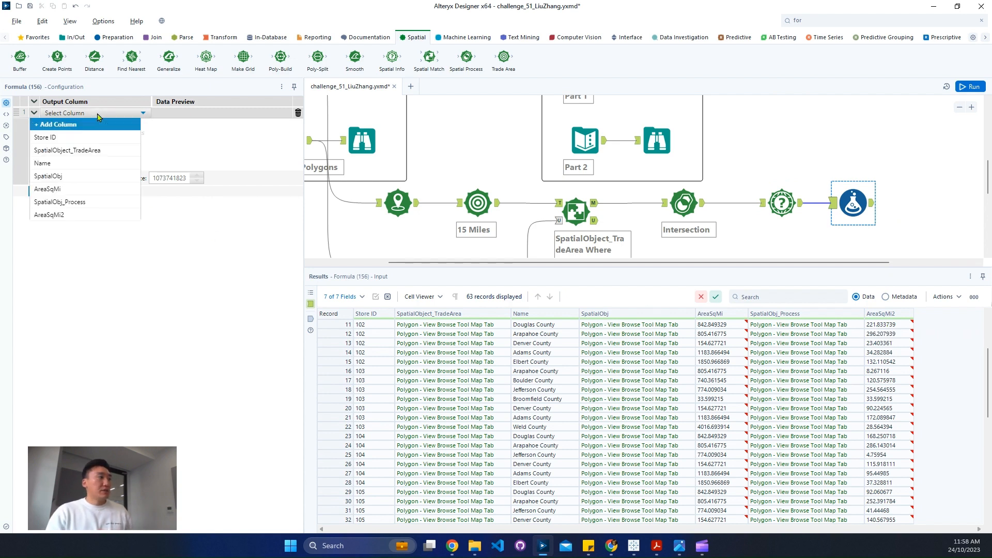
scroll(682, 146, "up", 3)
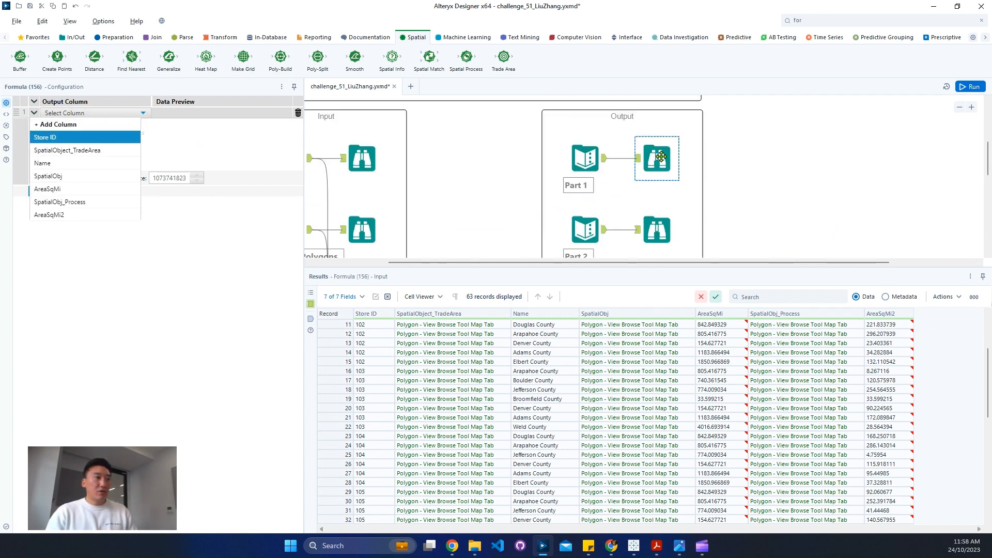
left_click(656, 159)
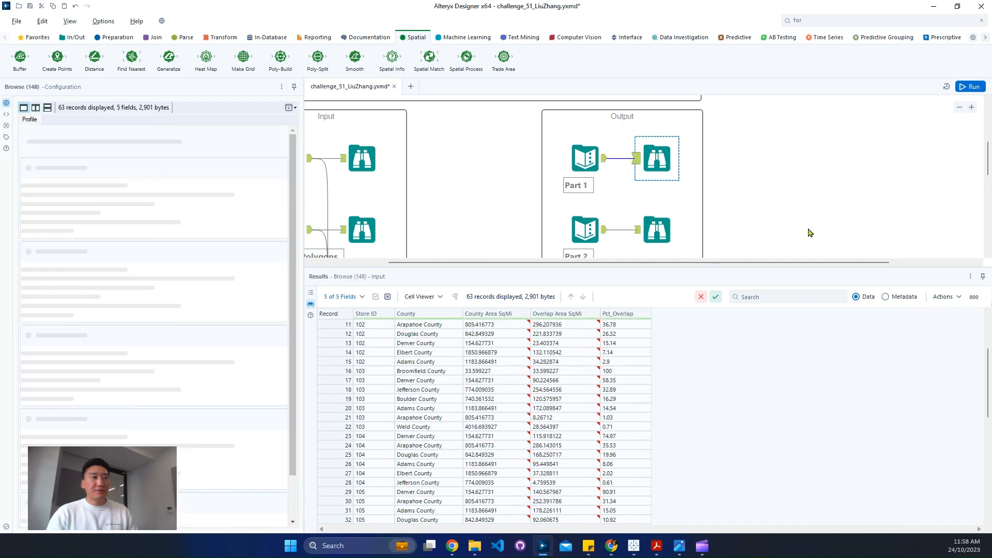
scroll(811, 230, "down", 3)
left_click(852, 143)
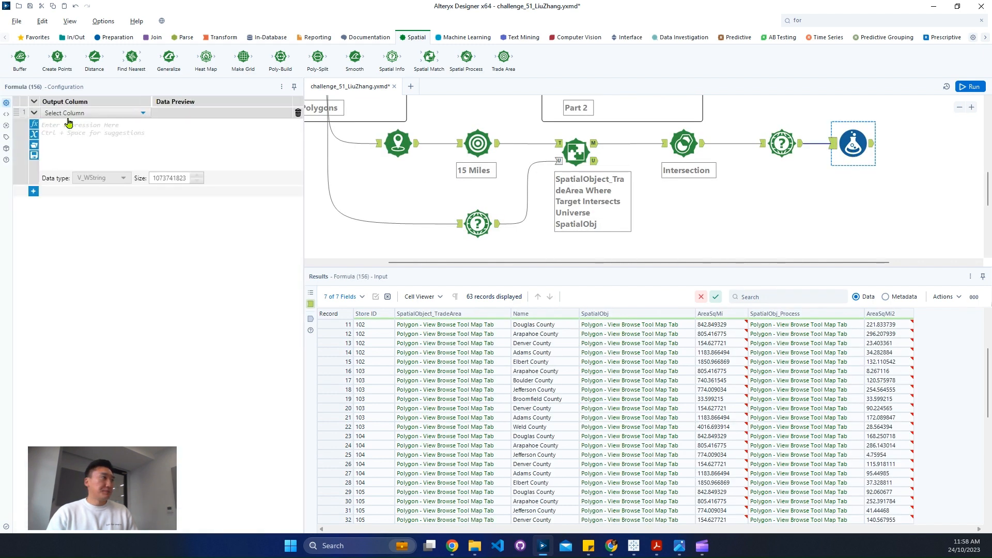
left_click(67, 114)
left_click(64, 121)
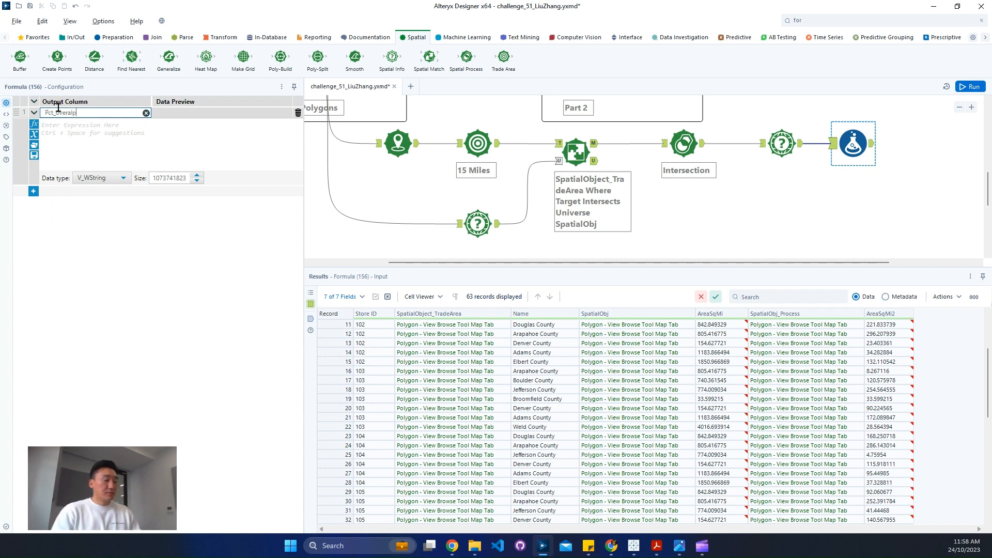
double_click(58, 110)
key("Left")
key("Right")
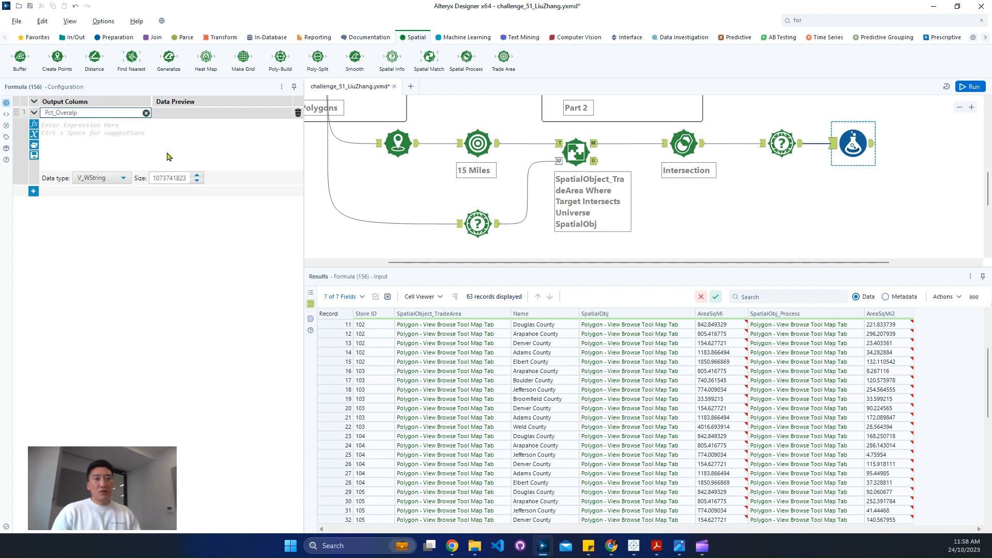
Calculate Pct_Overalp as [AreaSqMi2]/[AreaSqMi]*100 with the Double data type, then run the workflow
left_click(132, 148)
type("area")
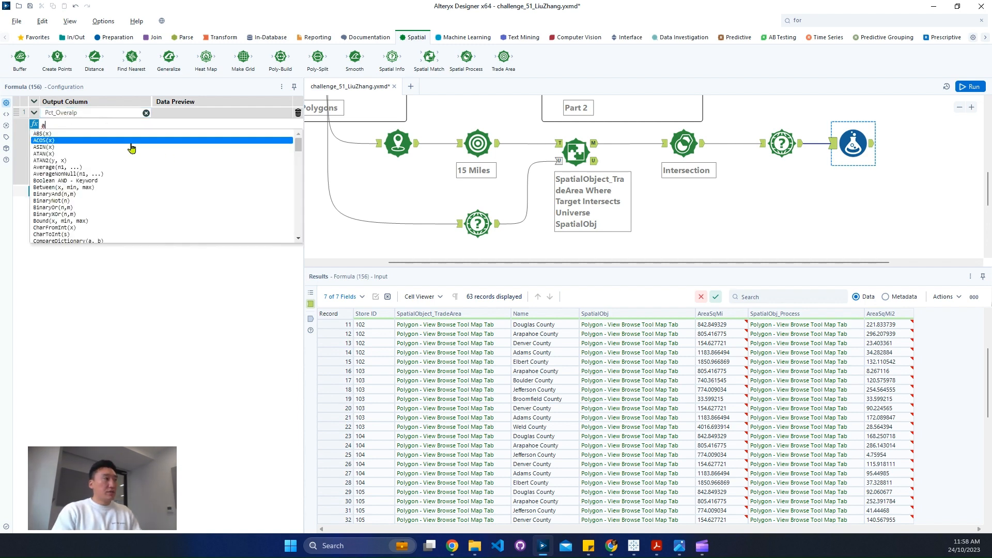
key("Down")
key("Down")
key("Return")
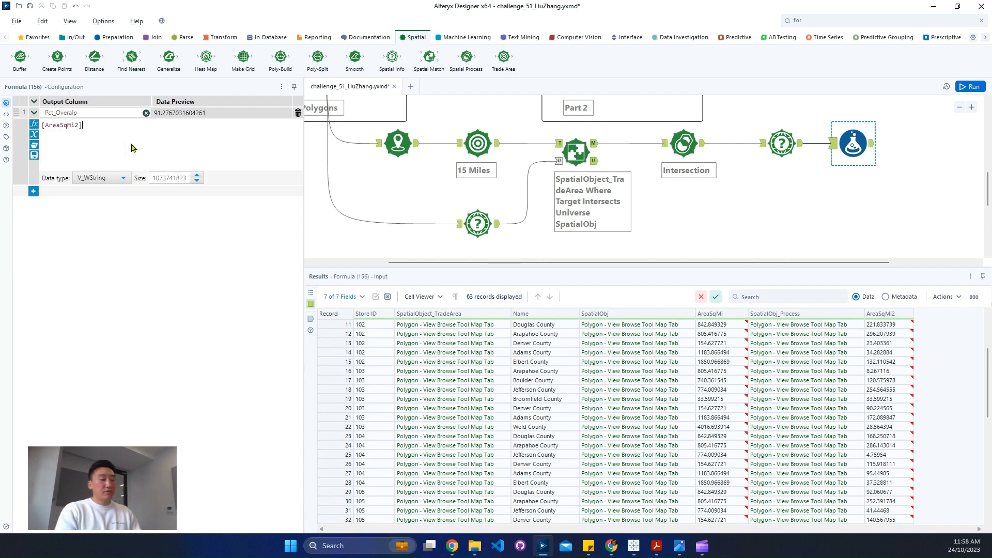
type("/area")
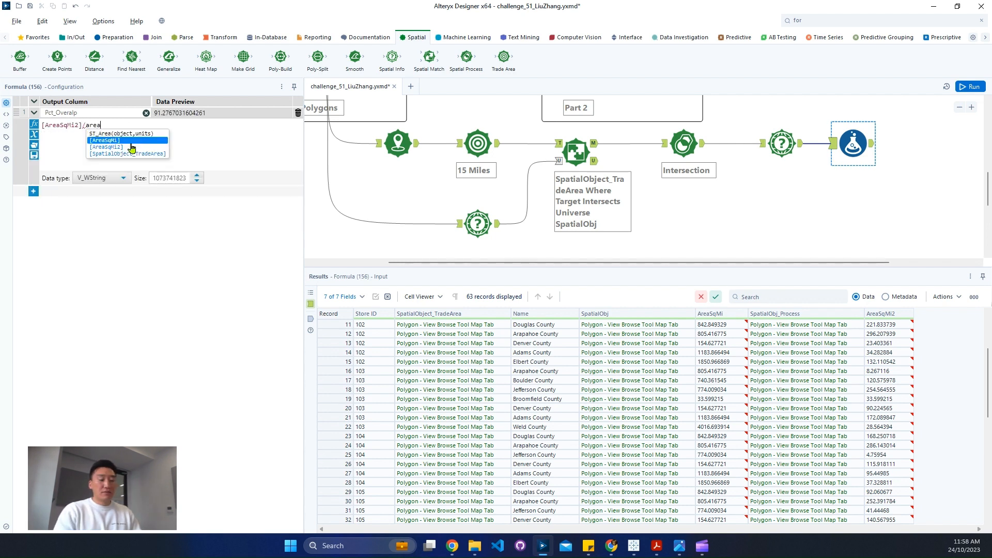
key("Return")
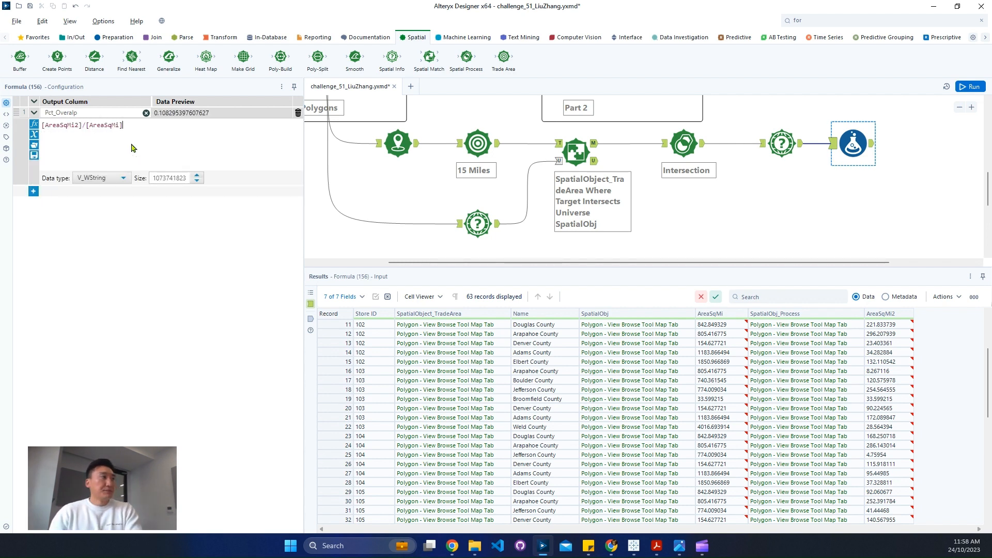
left_click(115, 181)
left_click(106, 231)
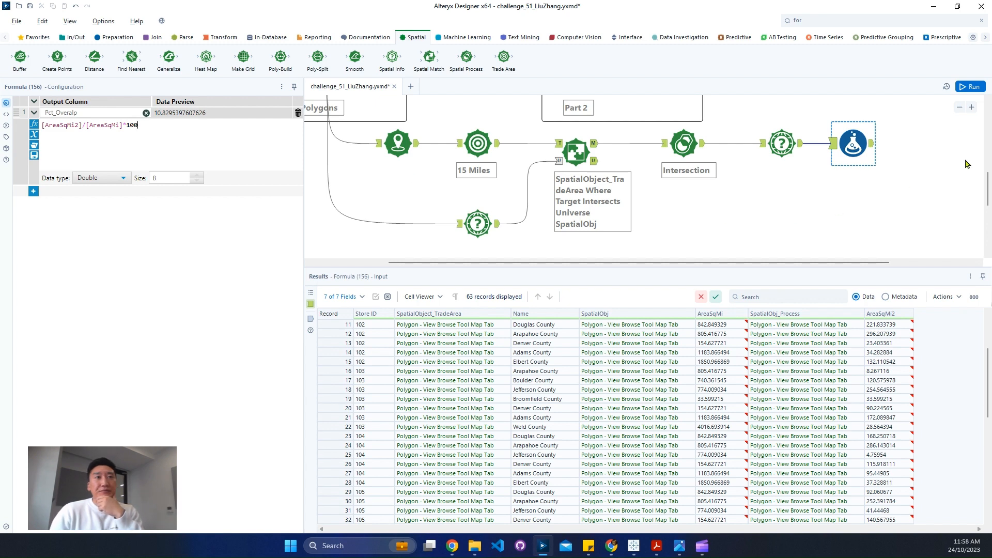
left_click(907, 197)
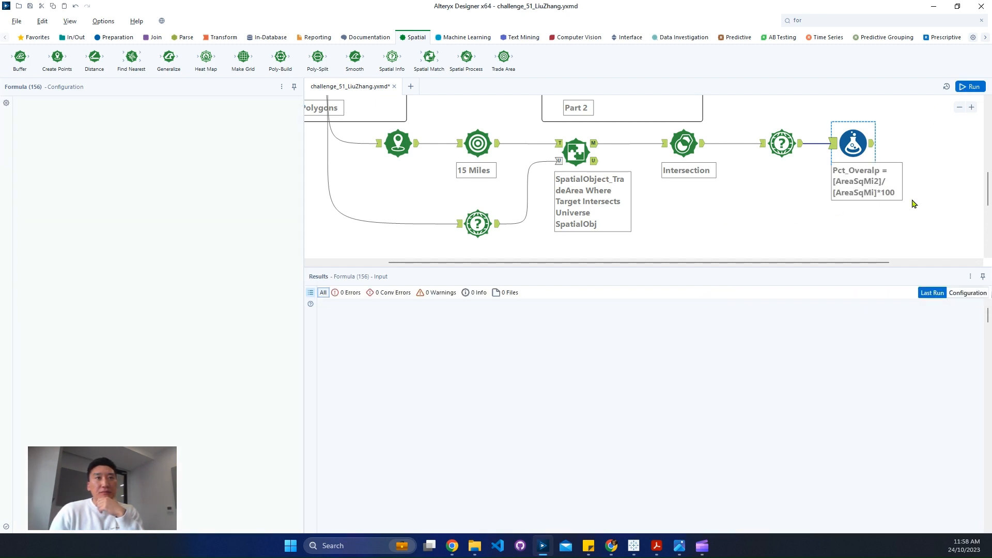
key("ctrl+r")
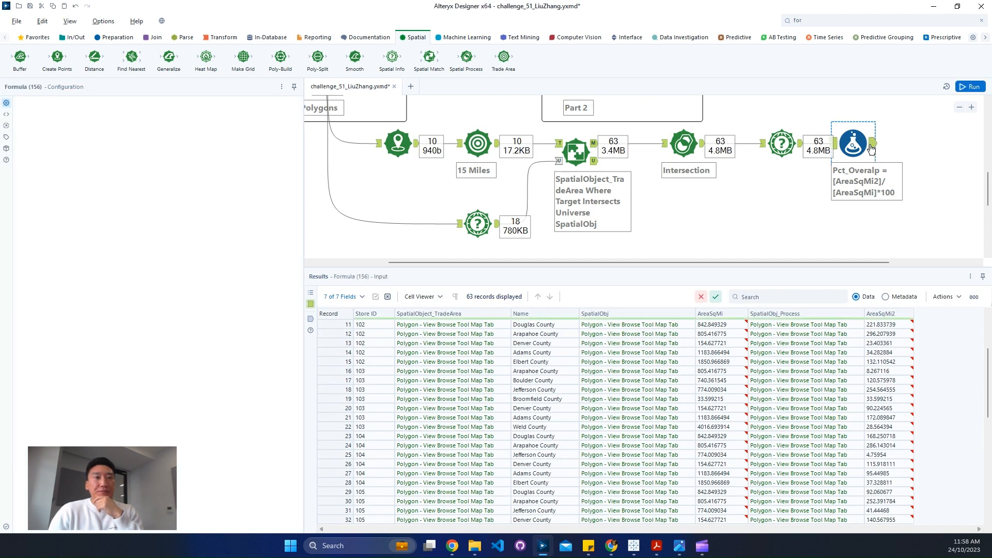
Compare the Formula tool's output records with the expected Part 1 output, store by store
left_click(873, 150)
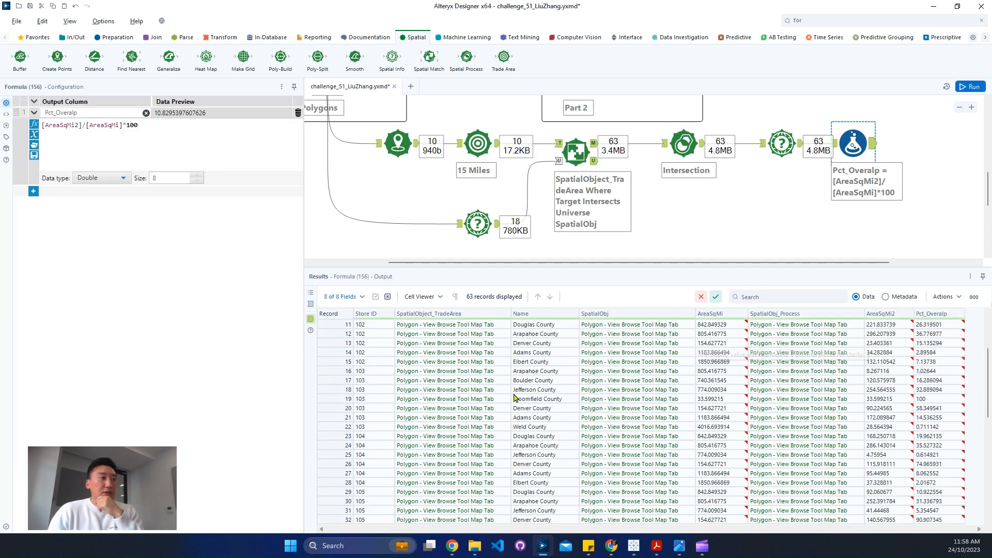
scroll(509, 397, "up", 3)
left_click_drag(336, 353, 331, 326)
left_click_drag(337, 361, 342, 370)
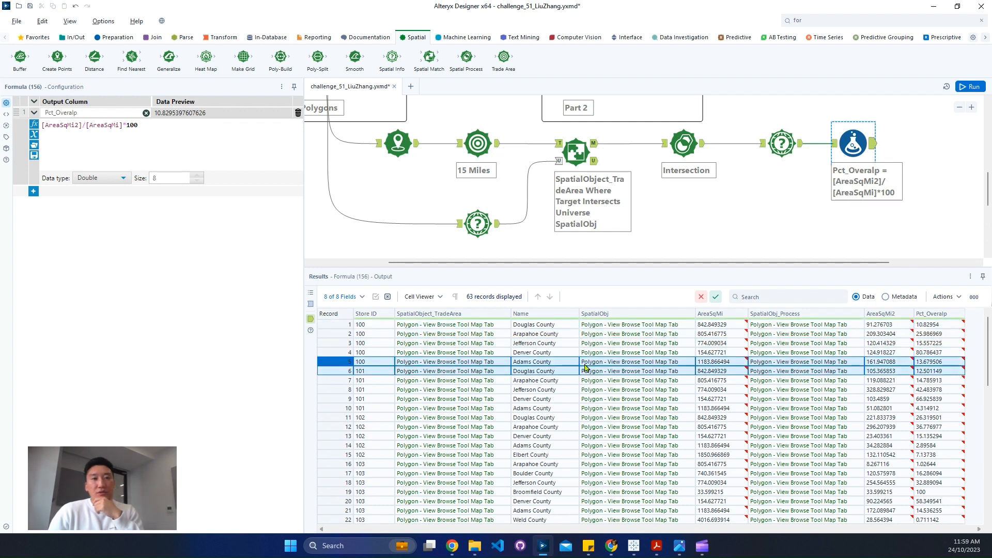
scroll(652, 158, "up", 3)
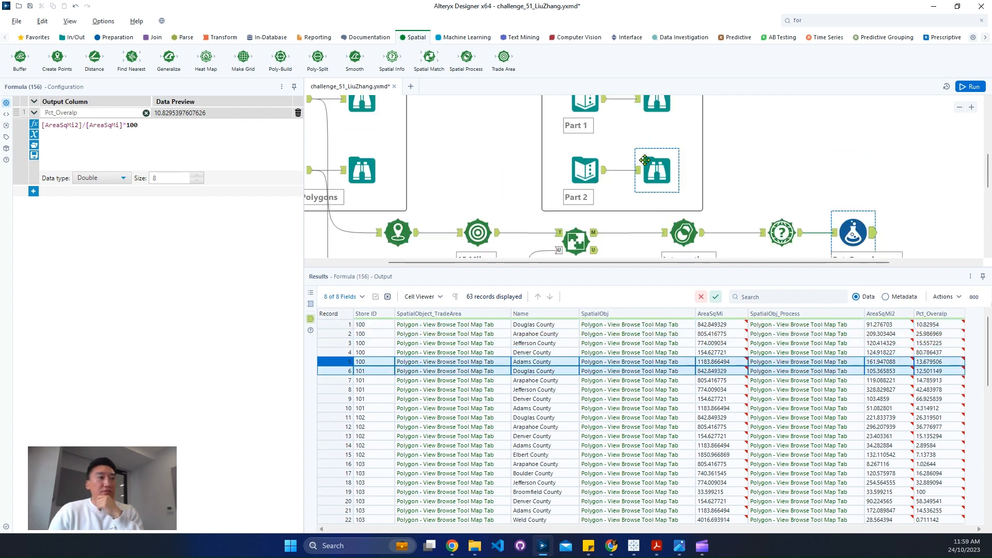
left_click(657, 106)
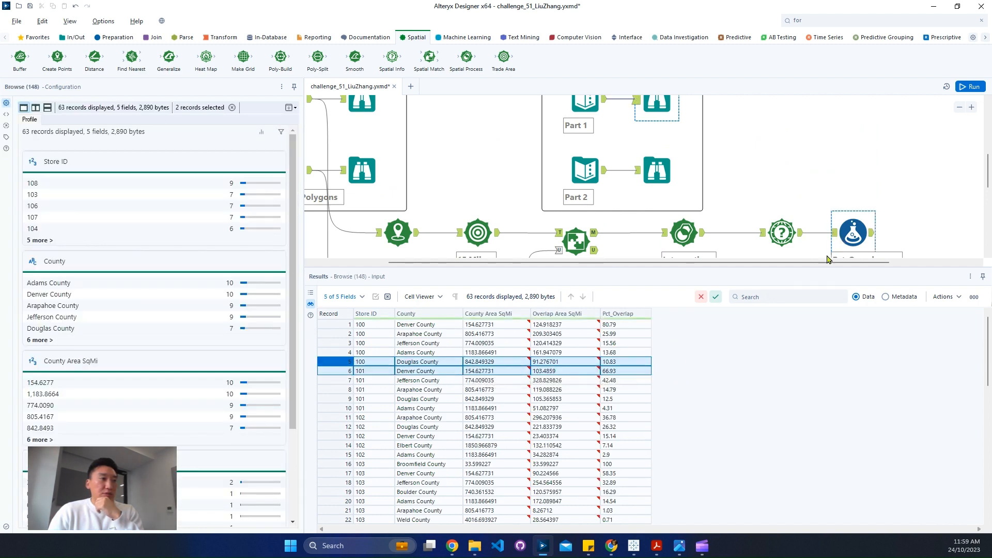
left_click(872, 236)
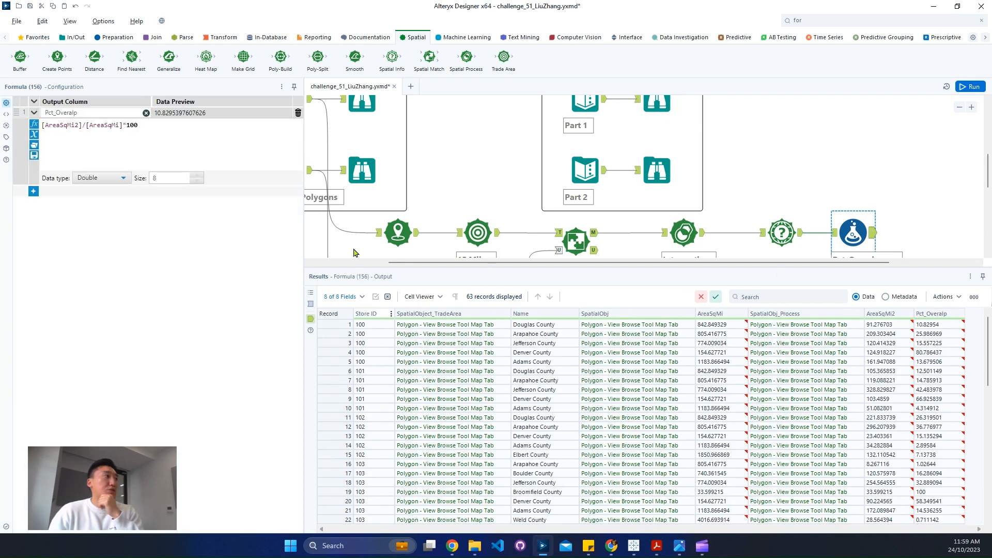
Add a Join tool after the Formula tool, feeding the expected Part 1 data to its left input and the Formula output to its right
left_click(117, 37)
left_click(158, 39)
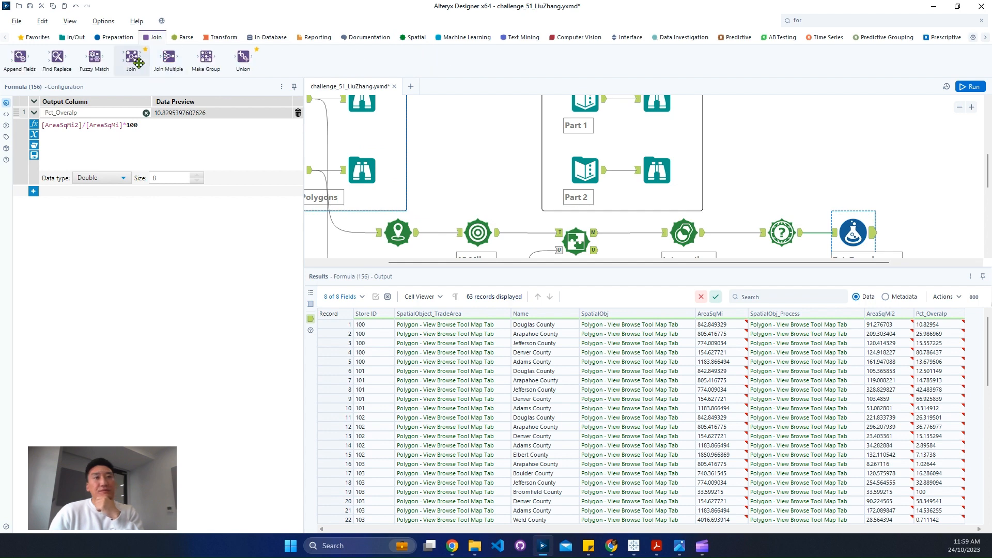
left_click_drag(131, 57, 915, 144)
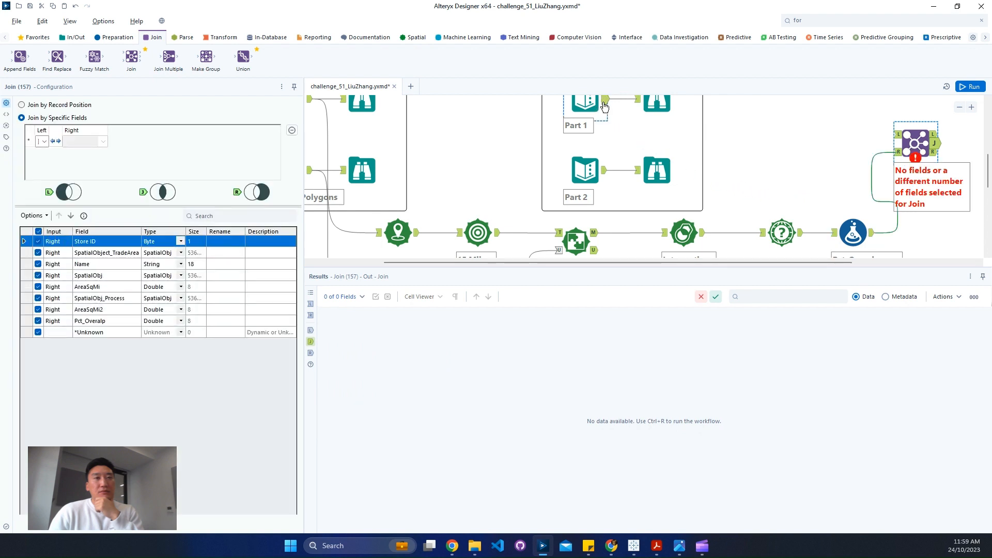
left_click_drag(604, 100, 898, 135)
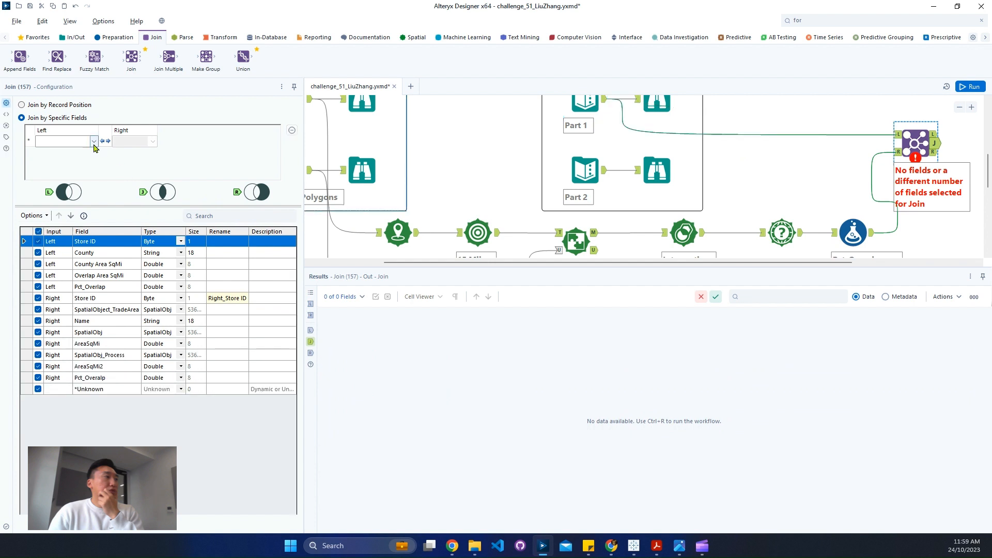
Join on Store ID with Store ID and on County with Name
left_click(93, 142)
left_click(91, 154)
left_click(93, 153)
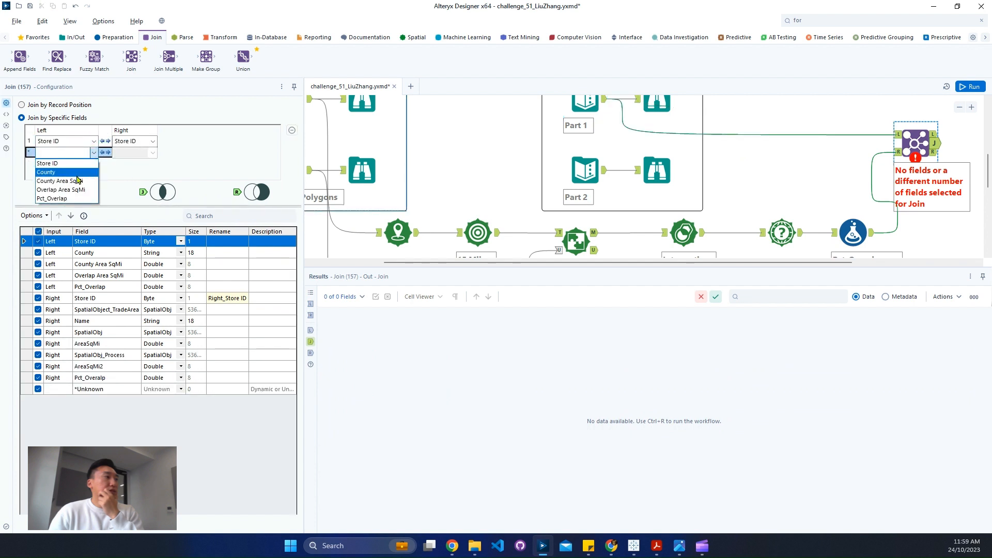
left_click(77, 175)
left_click(127, 181)
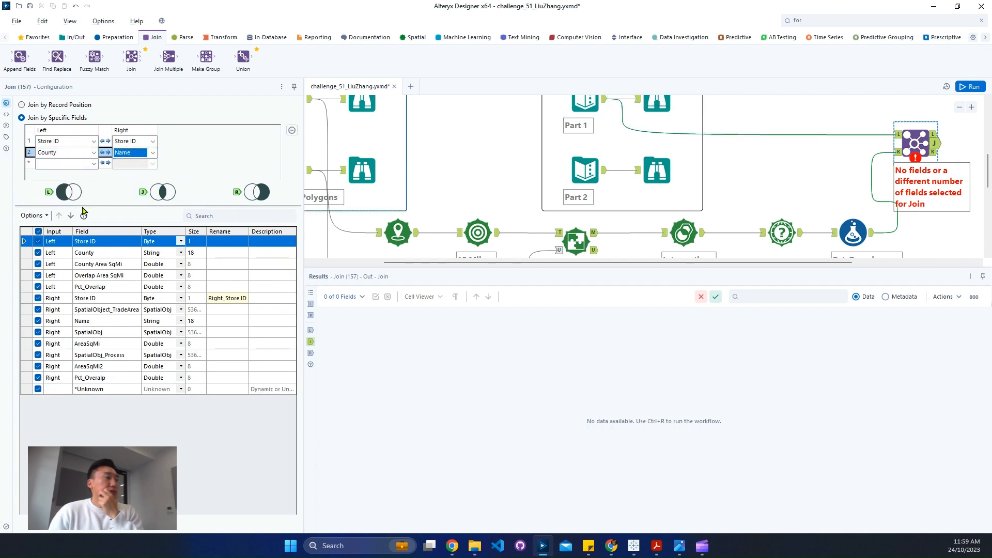
Limit the Join output to the five left-input fields plus AreaSqMi, AreaSqMi2 and Pct_Overalp from the right input
left_click(32, 215)
mouse_move(155, 239)
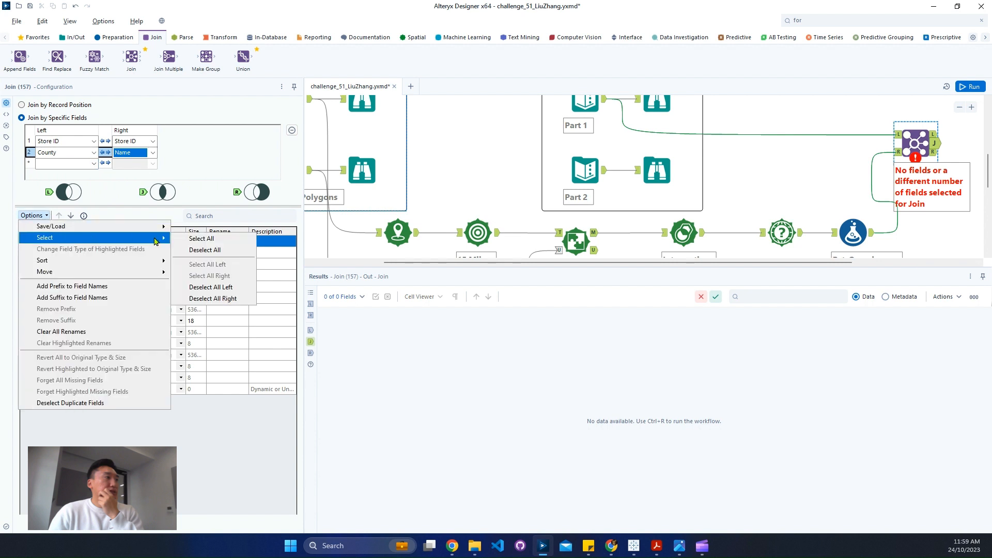
left_click(193, 252)
left_click(38, 241)
left_click(37, 253)
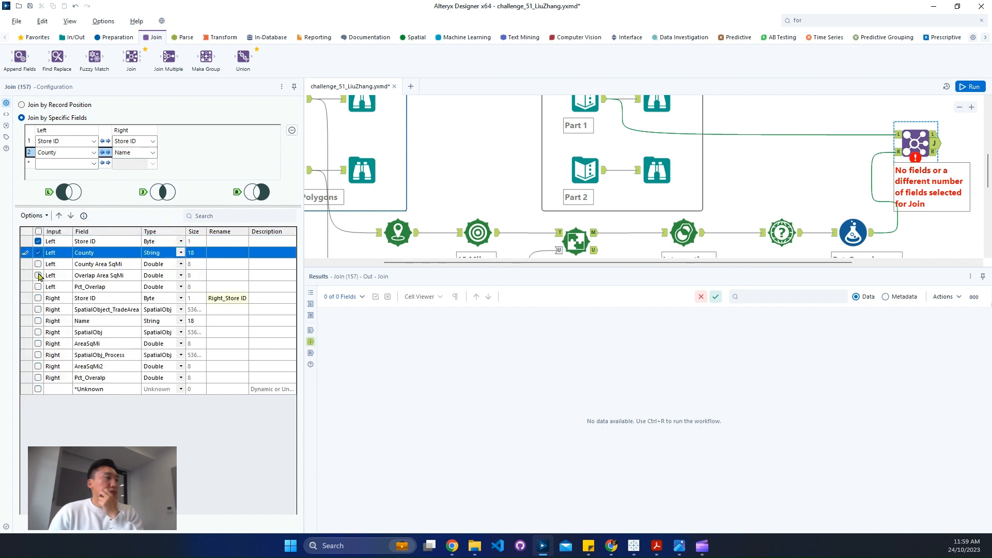
left_click(38, 264)
left_click(37, 275)
left_click(38, 287)
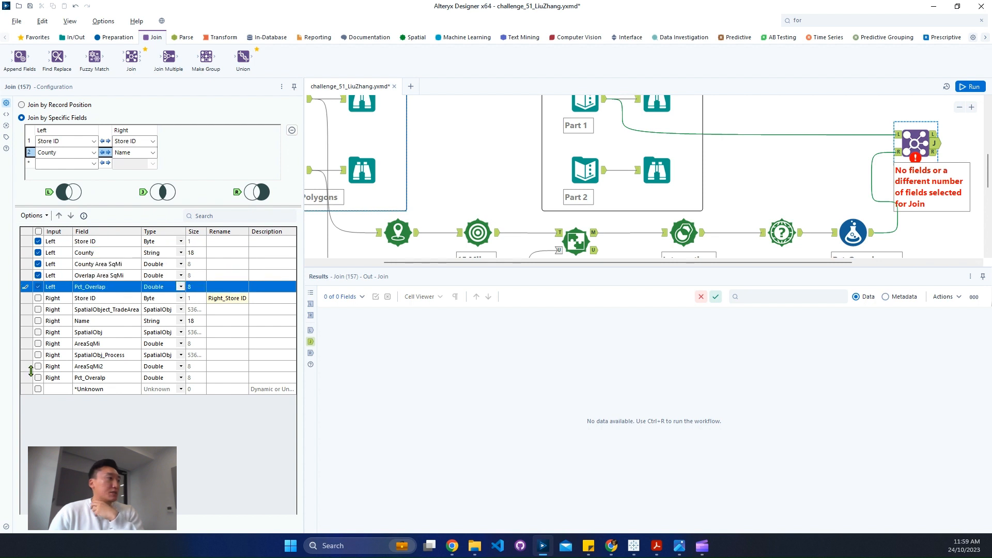
left_click(38, 344)
left_click(37, 367)
left_click(38, 378)
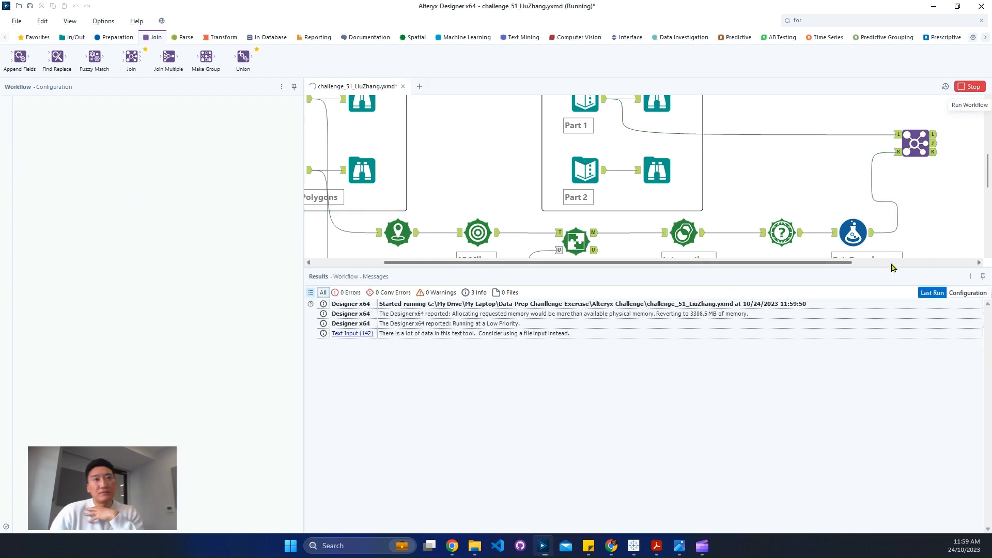
Run the workflow and compare the expected and calculated area and overlap percentage columns in the Join tool's matched output
left_click(934, 147)
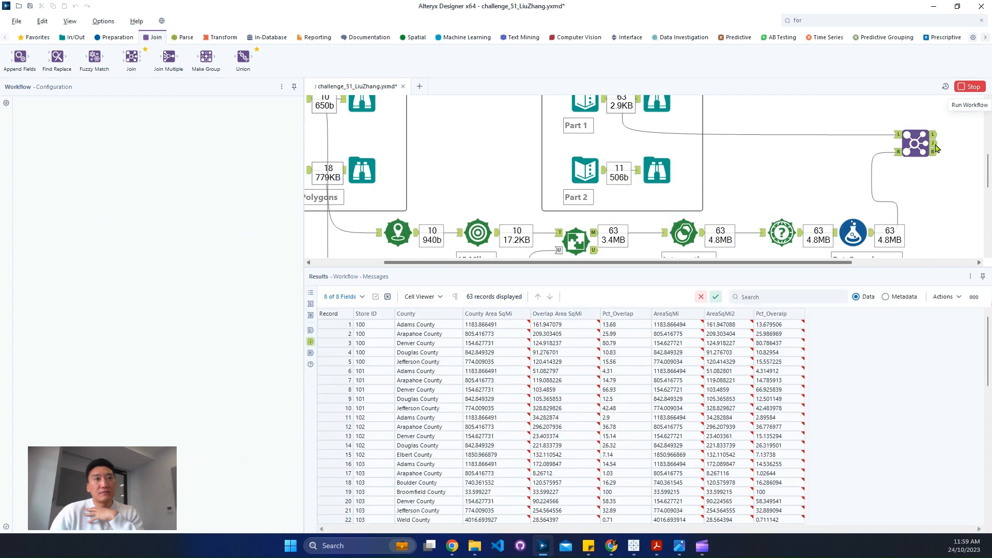
left_click(934, 144)
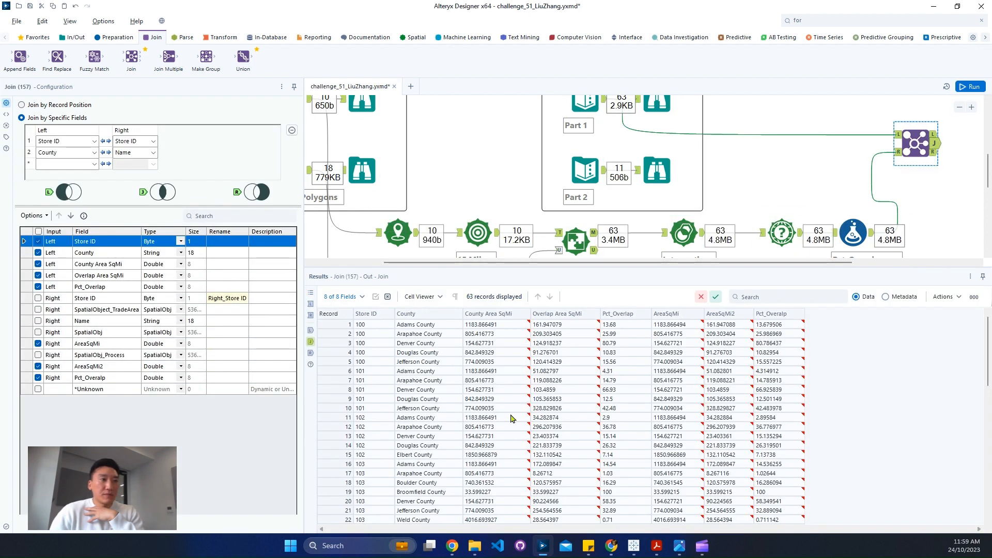
left_click(504, 326)
left_click(587, 327)
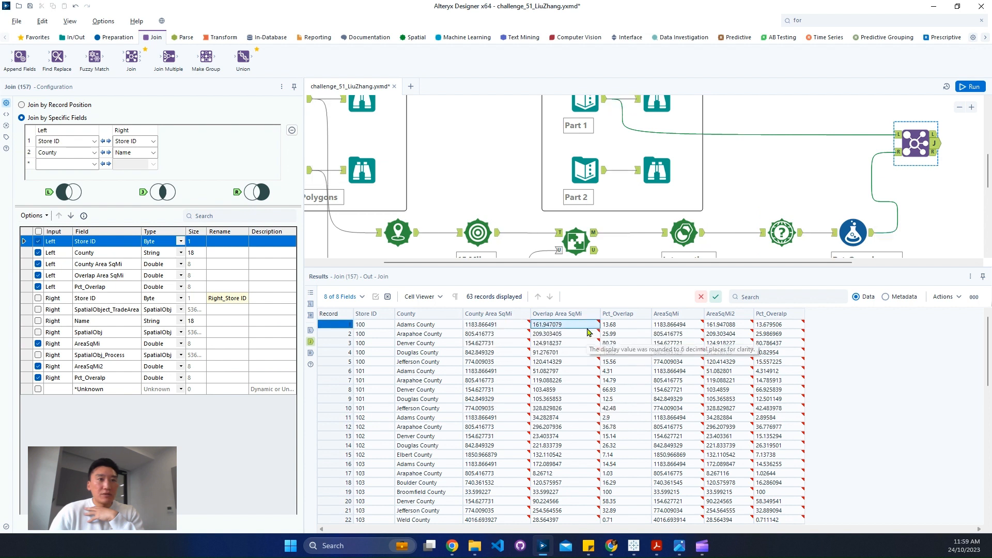
left_click(613, 325)
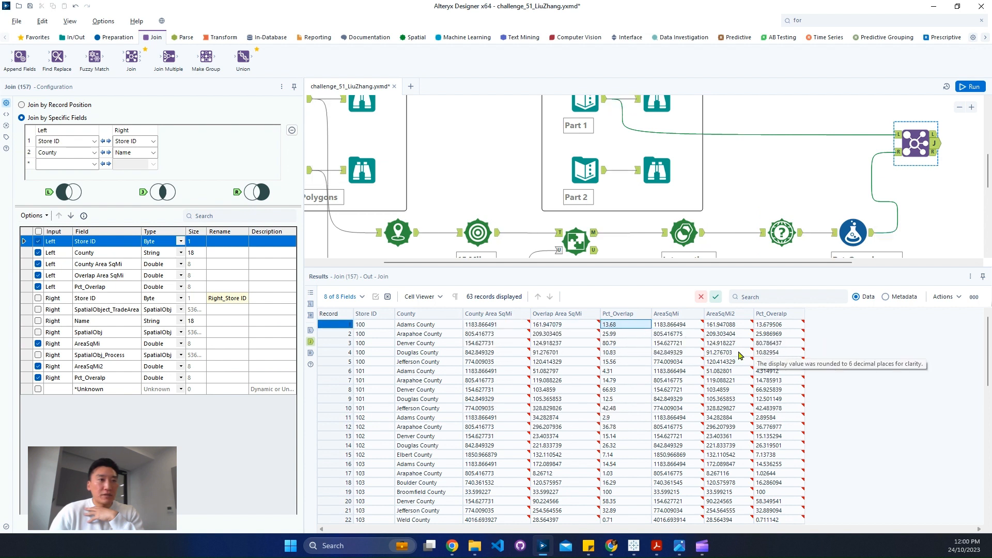
left_click_drag(617, 353, 821, 368)
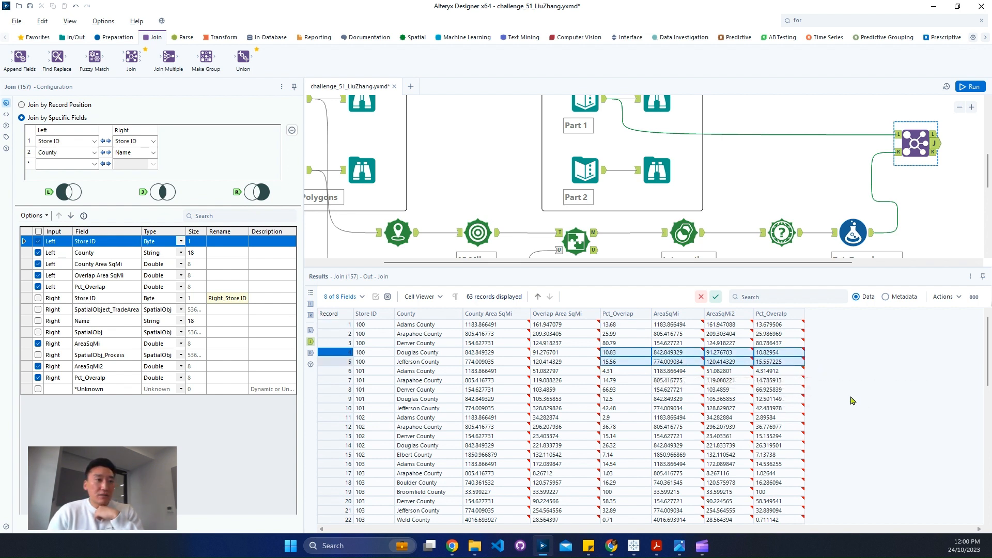
scroll(815, 406, "down", 4)
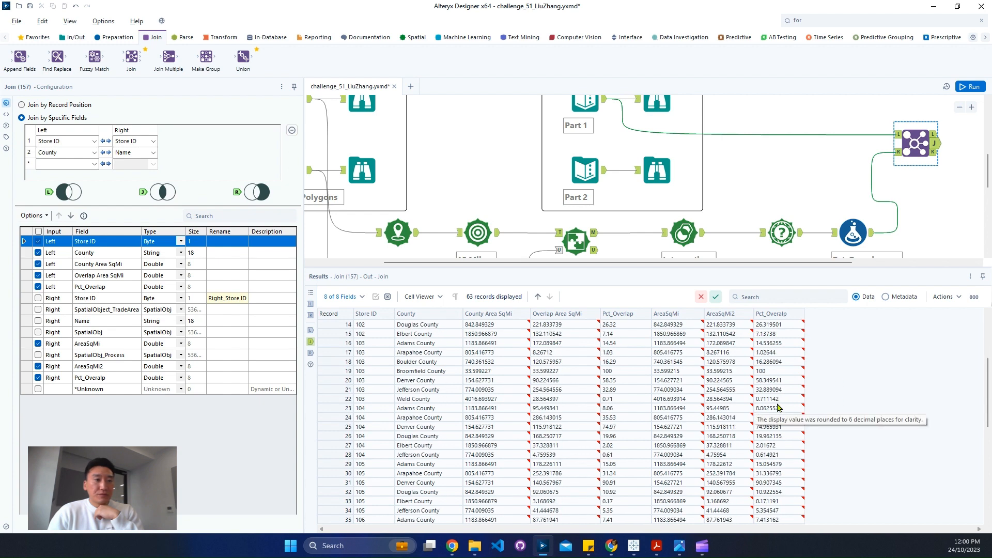
left_click_drag(596, 456, 775, 473)
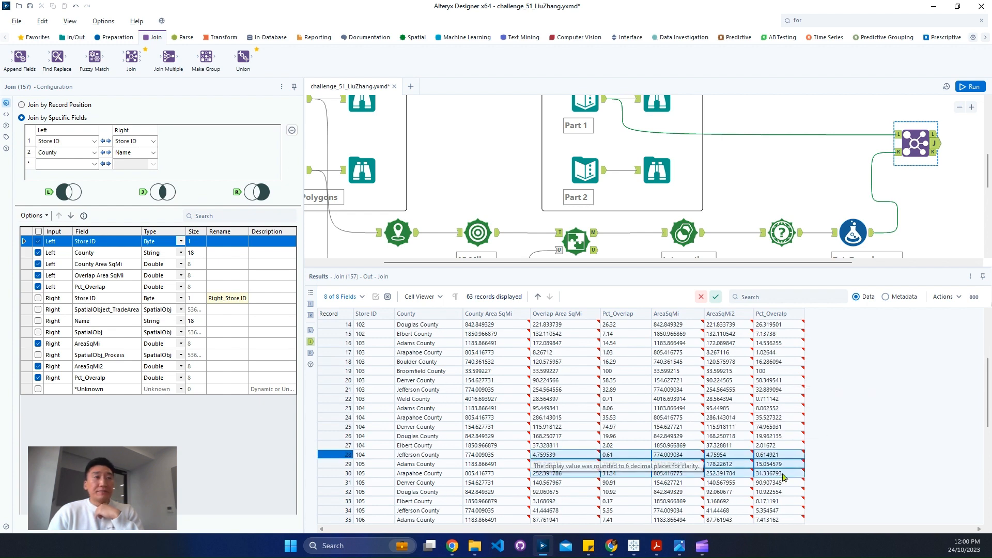
Examine the expected Part 2 output and the output of the 15-mile Trade Area tool
left_click(657, 170)
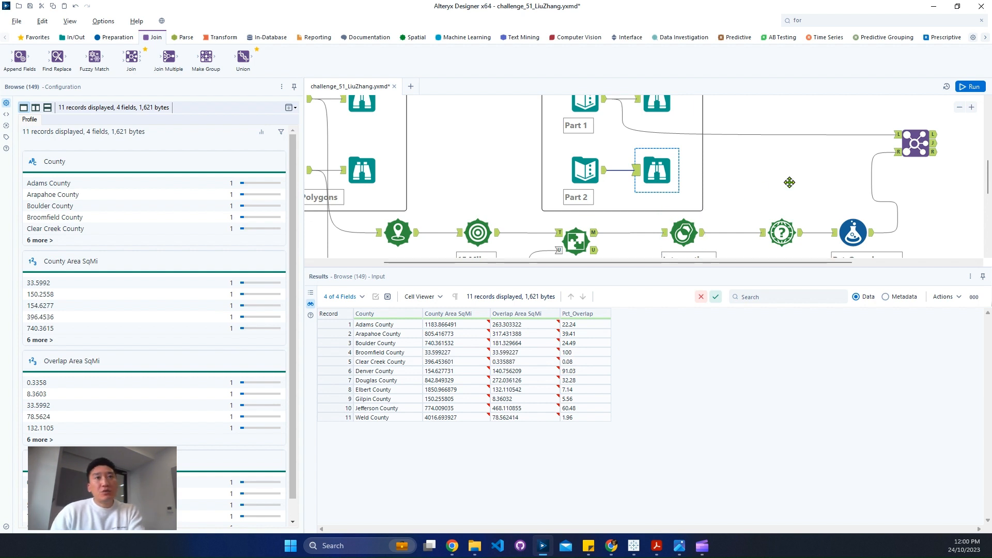
scroll(827, 170, "down", 2)
left_click(959, 108)
left_click(959, 107)
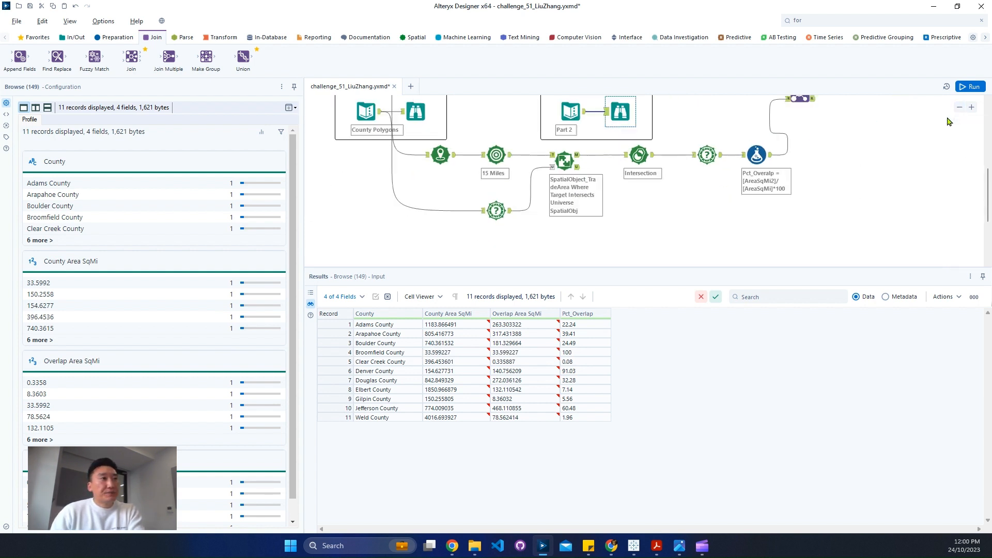
left_click(509, 158)
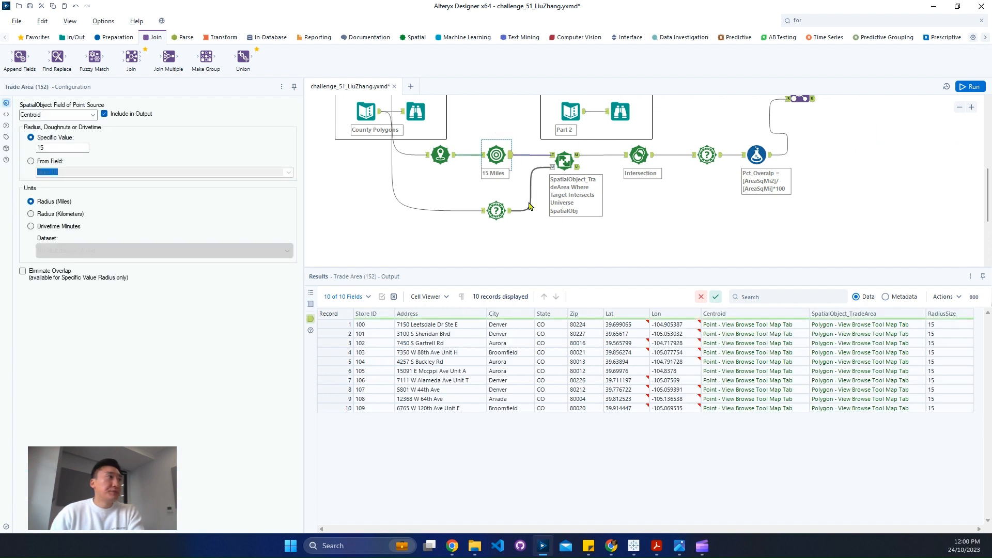
Add a Summarize tool below the Spatial Match tool and connect the Trade Area output to it
left_click(220, 37)
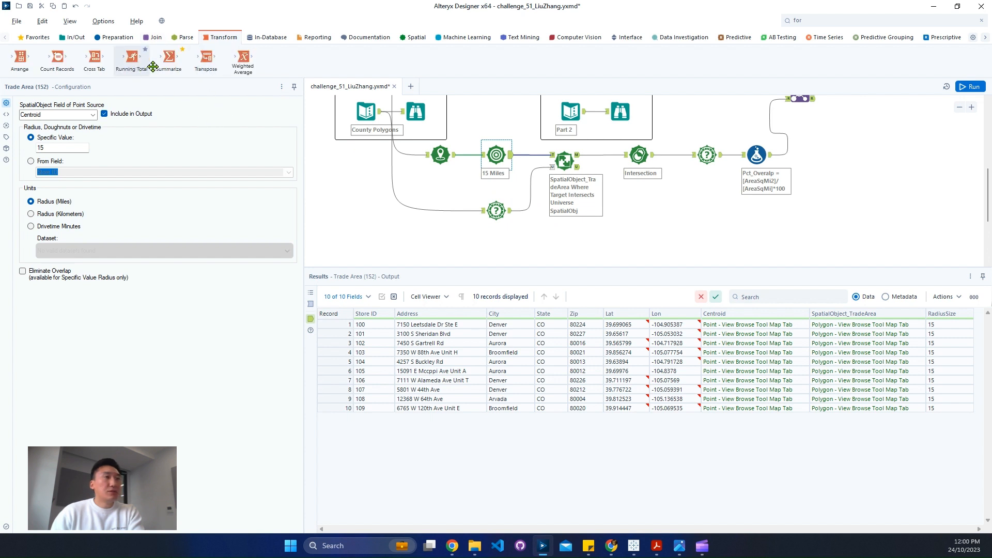
left_click_drag(169, 58, 564, 253)
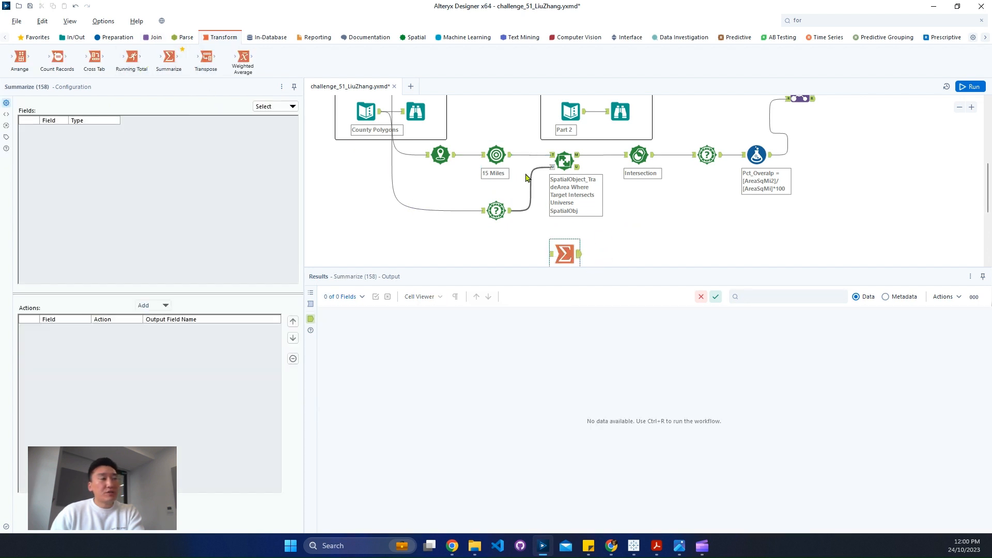
left_click_drag(511, 155, 551, 254)
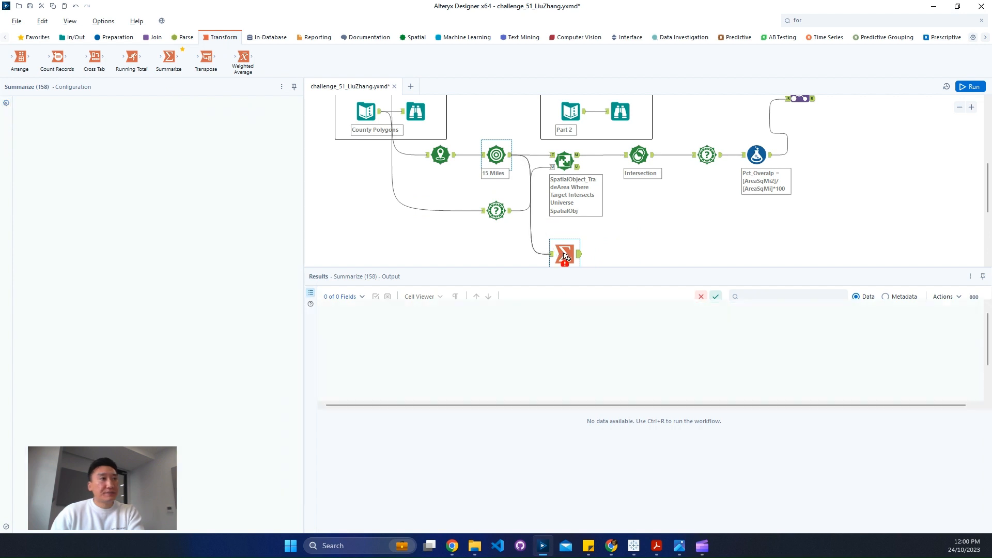
scroll(625, 239, "down", 2)
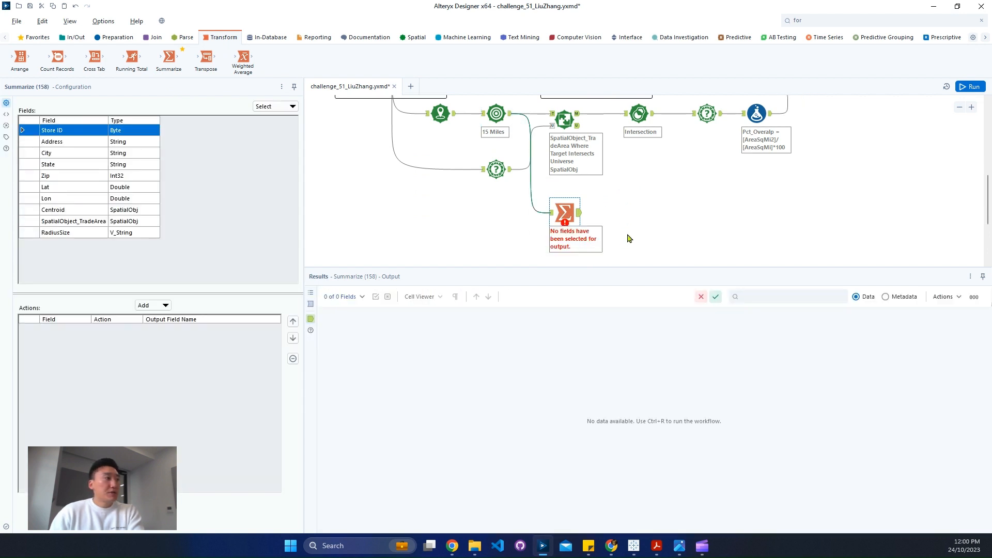
Summarize SpatialObject_TradeArea with the spatial Combine action, then run the workflow and show the Summarize output
left_click(118, 223)
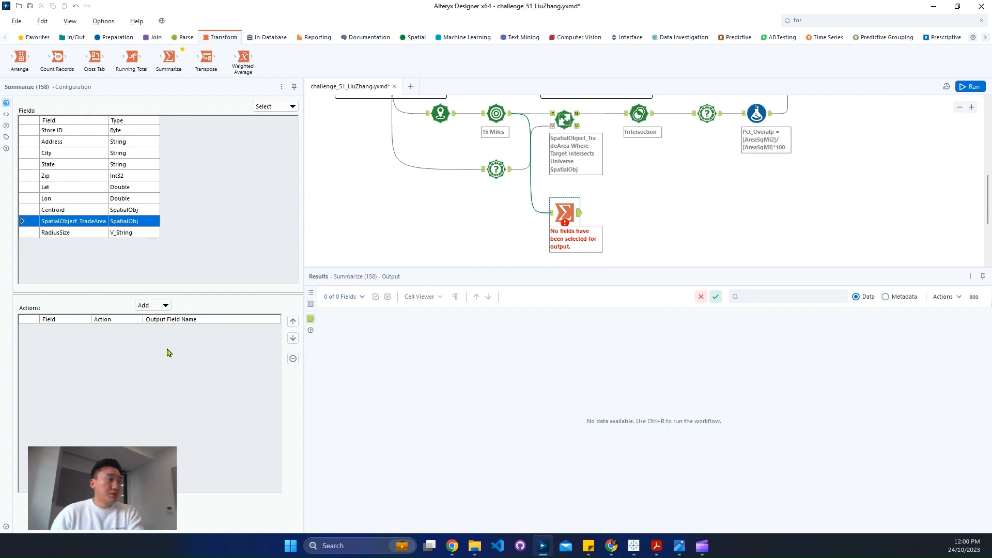
left_click(164, 306)
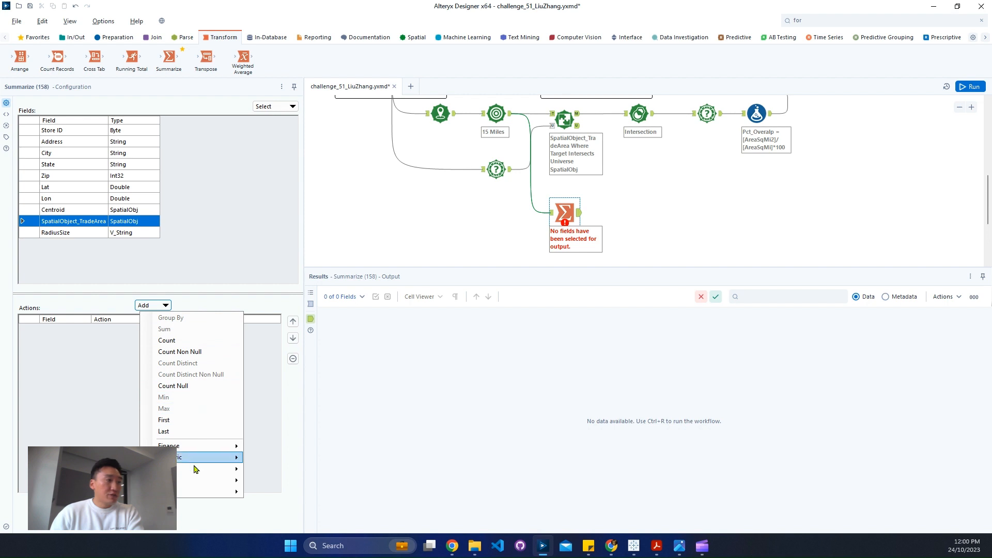
mouse_move(208, 481)
left_click(305, 481)
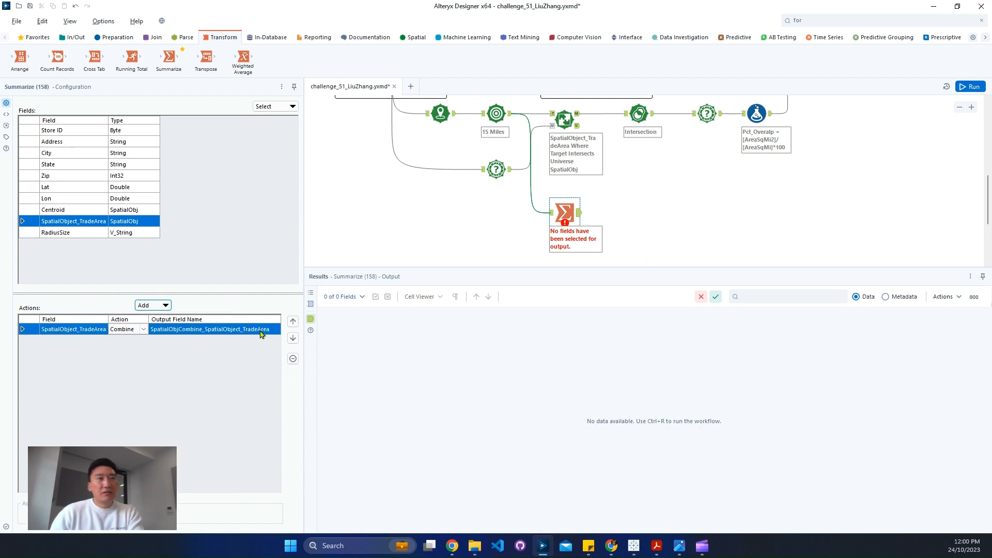
left_click(615, 244)
key("ctrl+r")
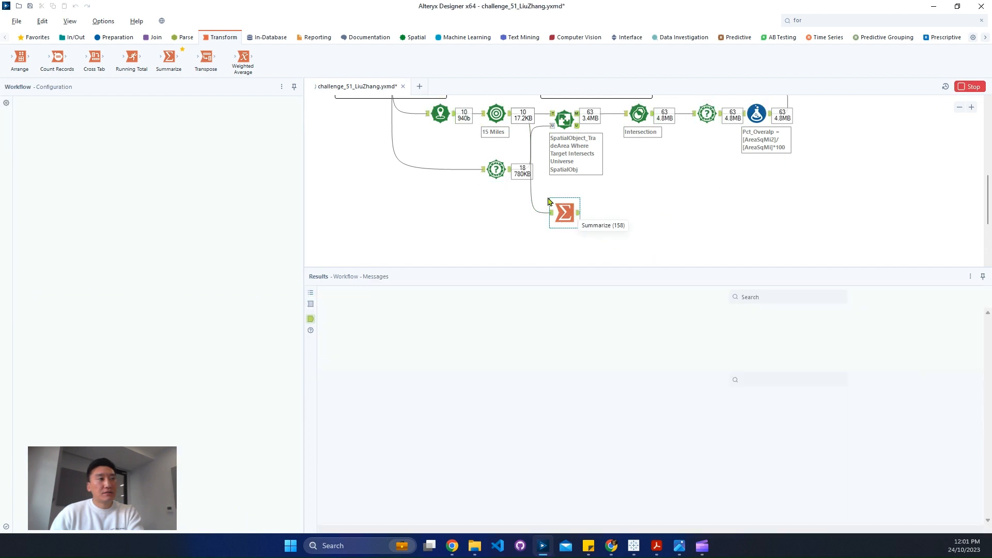
left_click(577, 214)
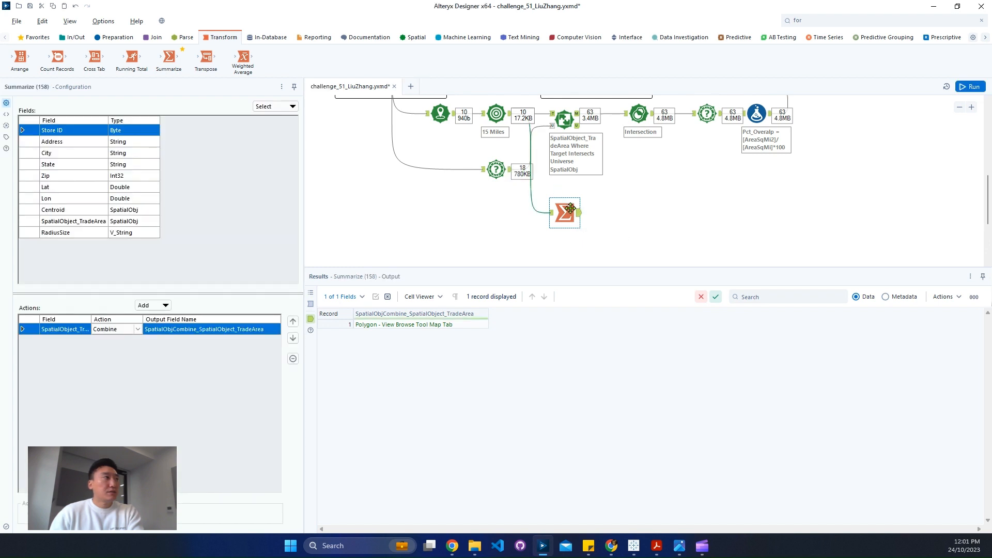
Add an Append Fields tool with the Summarize output as its source, and attach a Browse tool to the Summarize output
left_click(154, 36)
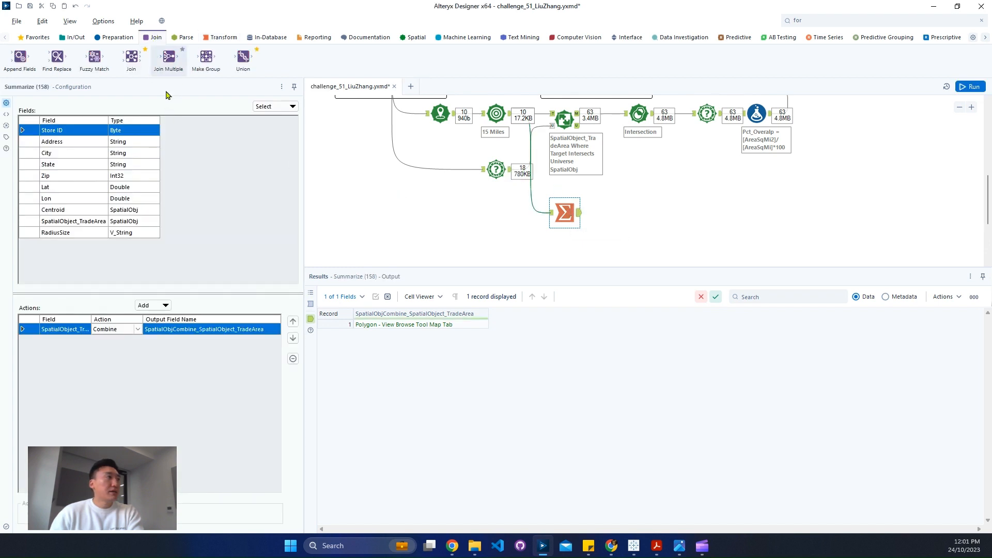
left_click_drag(20, 57, 614, 196)
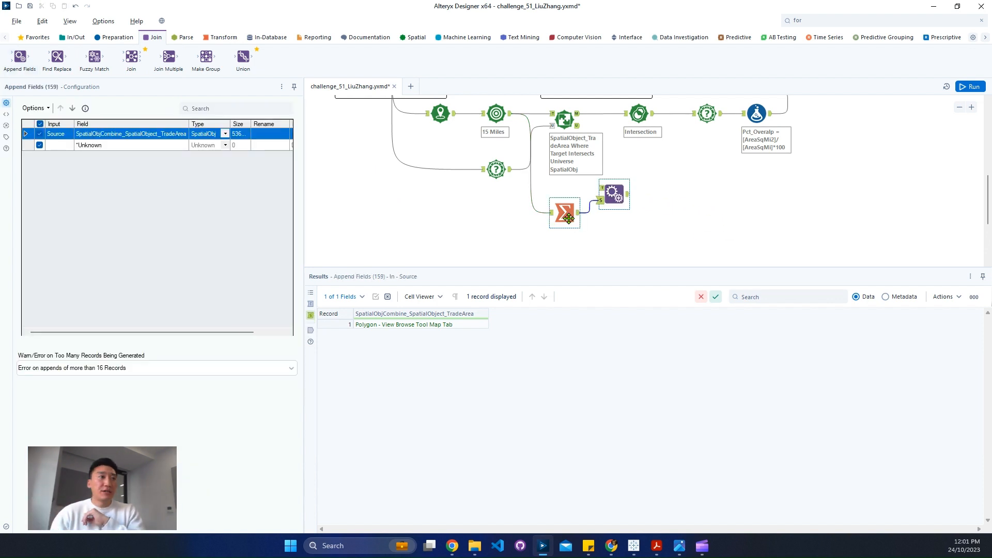
left_click(568, 218)
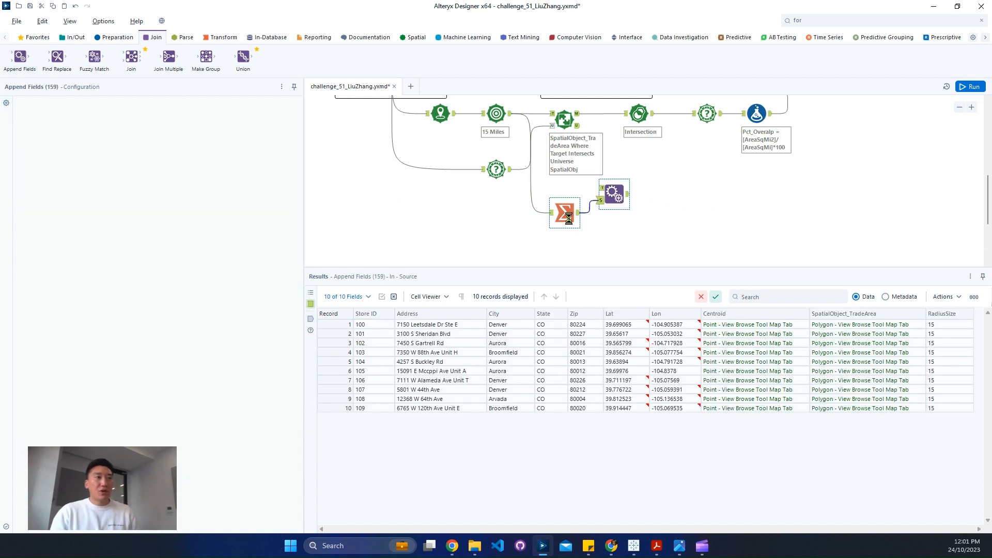
key("ctrl+shift+b")
left_click_drag(620, 218, 620, 240)
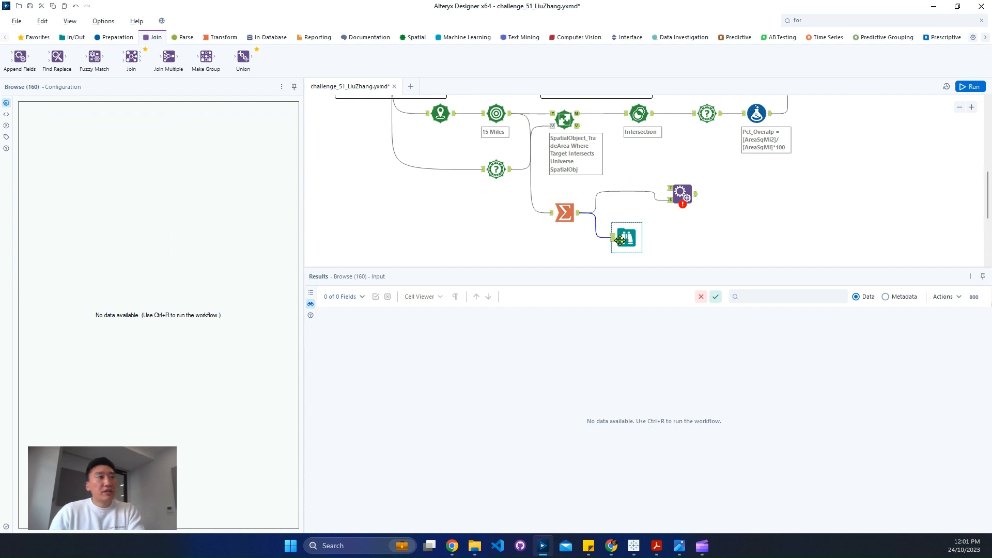
Connect the county Spatial Info output to the target input of the Append Fields tool and run the workflow
left_click(505, 180)
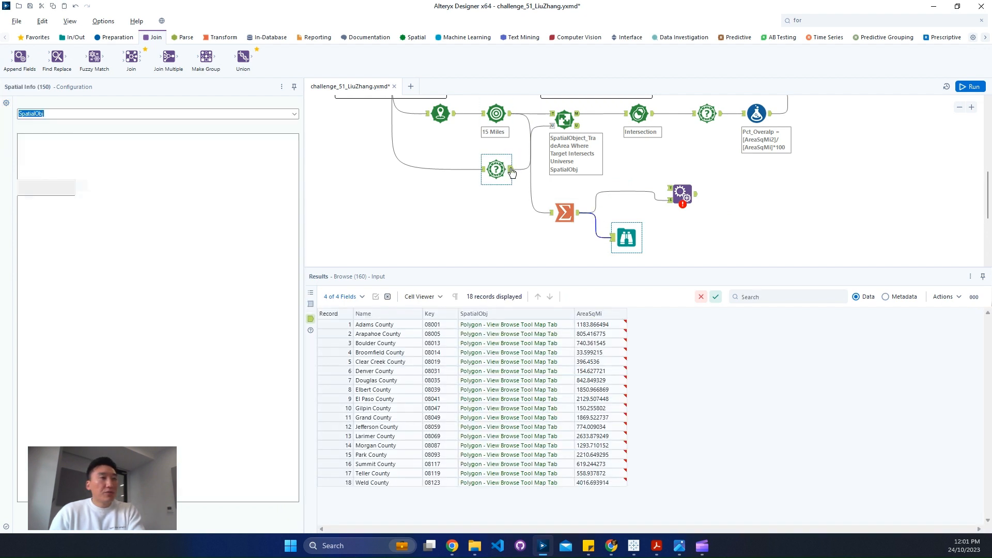
scroll(514, 207, "up", 1)
left_click_drag(512, 193, 676, 212)
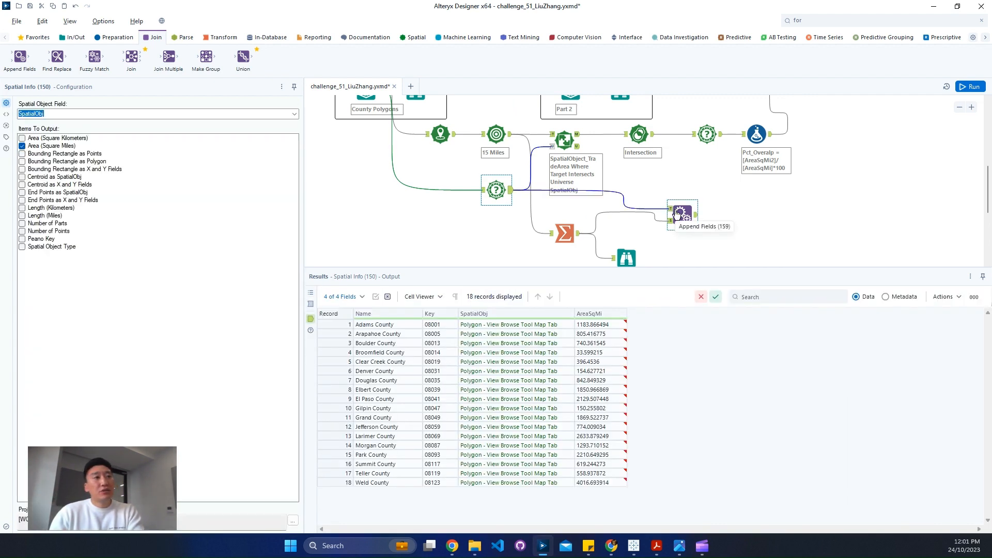
scroll(627, 199, "down", 3)
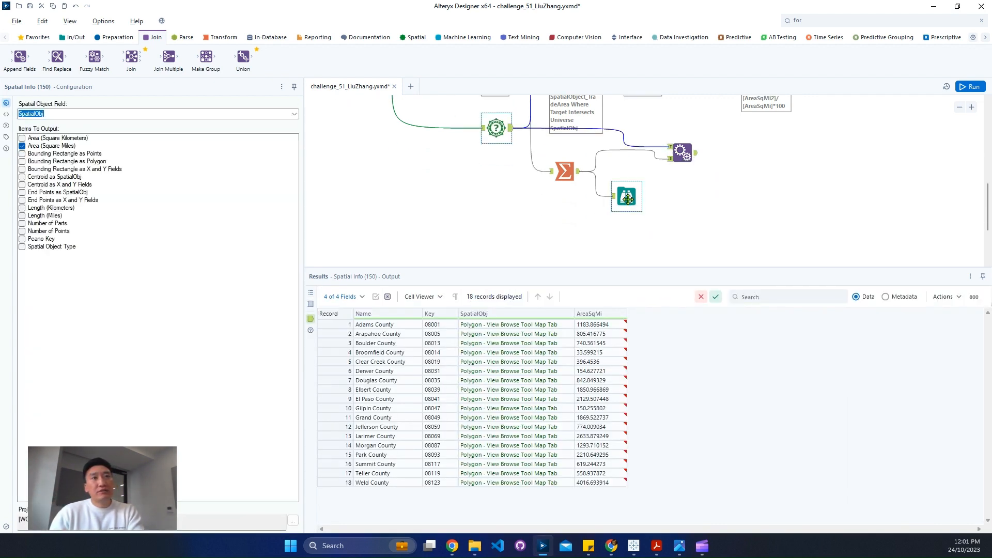
left_click(964, 87)
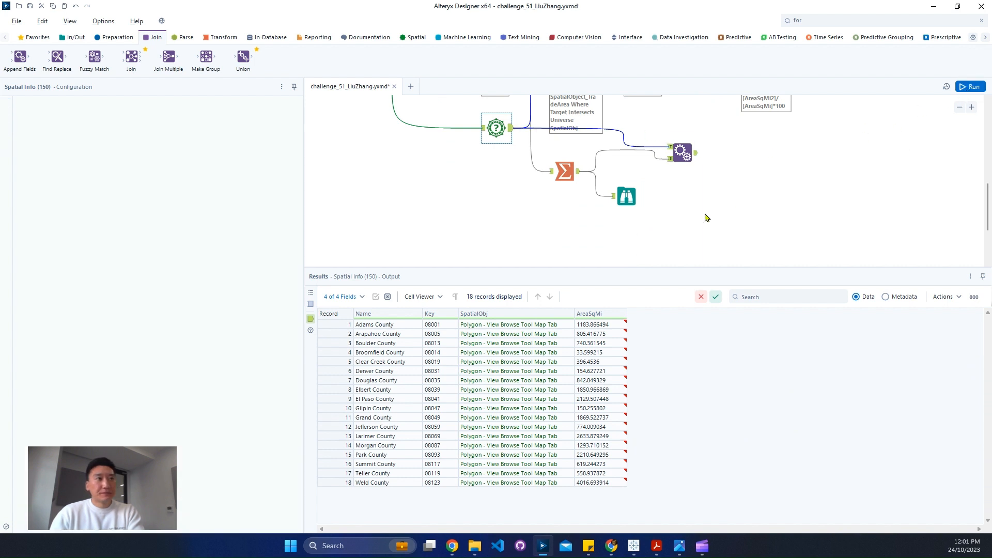
key("ctrl+r")
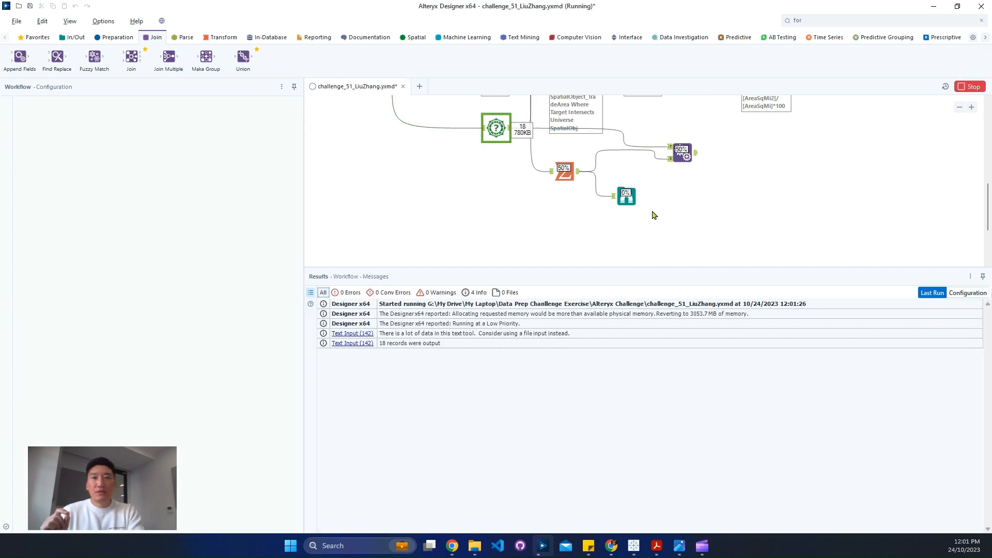
Examine the combined 15-mile trade area polygon on an enlarged map of the Summarize tool's Browse output
left_click(626, 196)
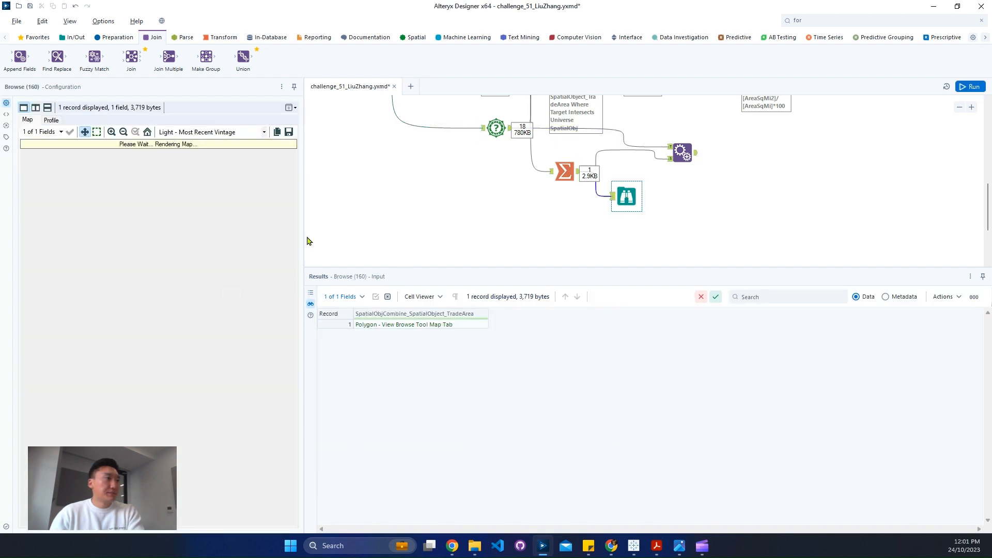
left_click_drag(305, 234, 539, 235)
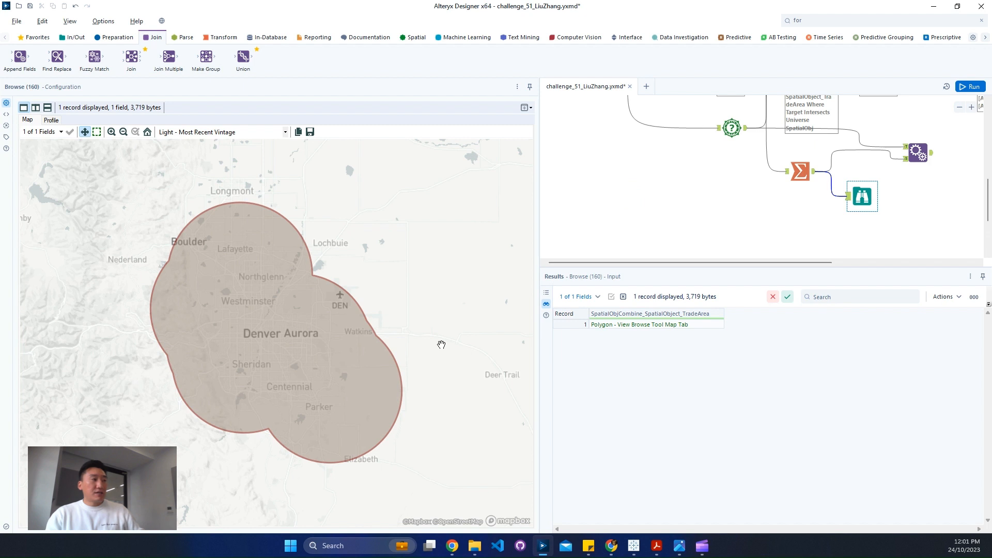
left_click_drag(201, 221, 284, 281)
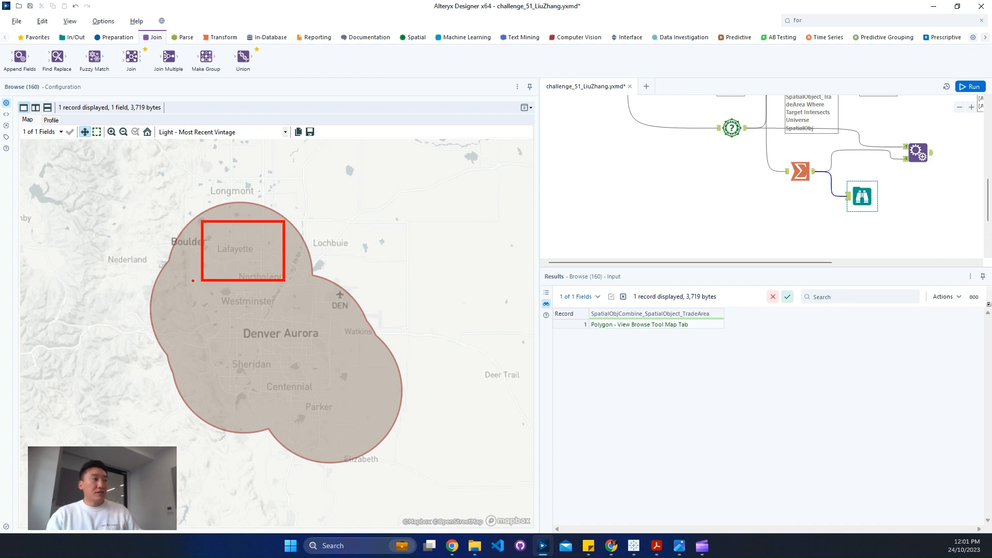
left_click_drag(166, 261, 228, 314)
left_click_drag(272, 271, 338, 321)
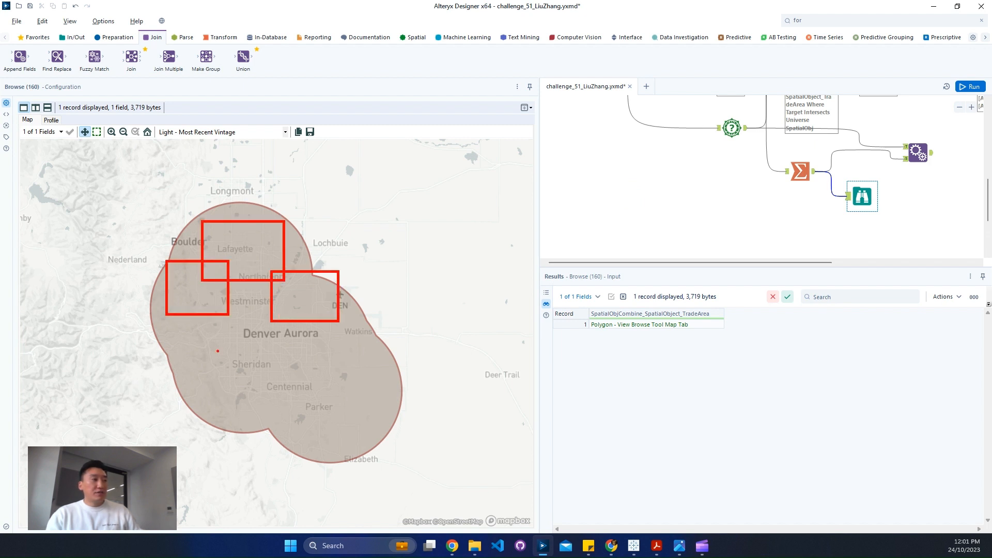
left_click_drag(195, 342, 265, 403)
left_click_drag(211, 309, 287, 363)
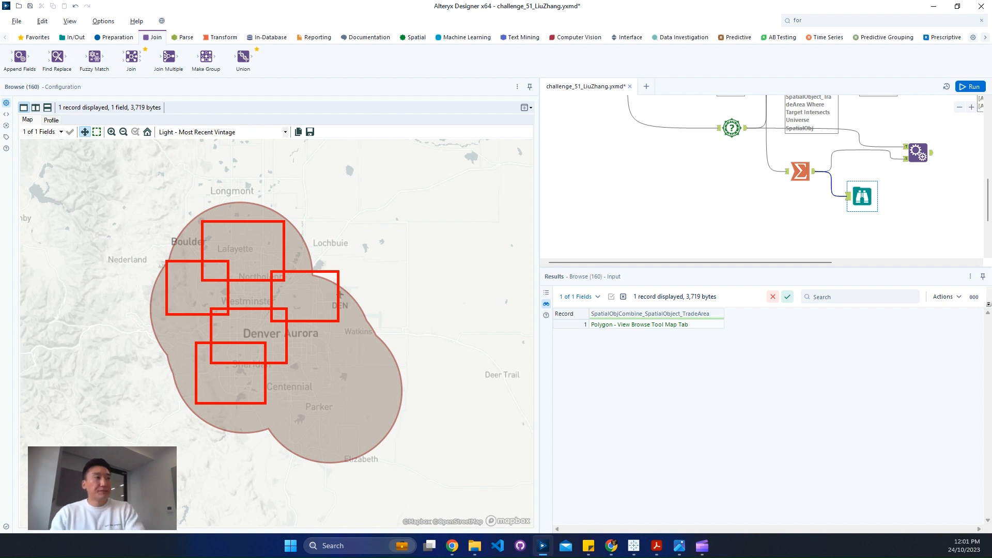
key("Escape")
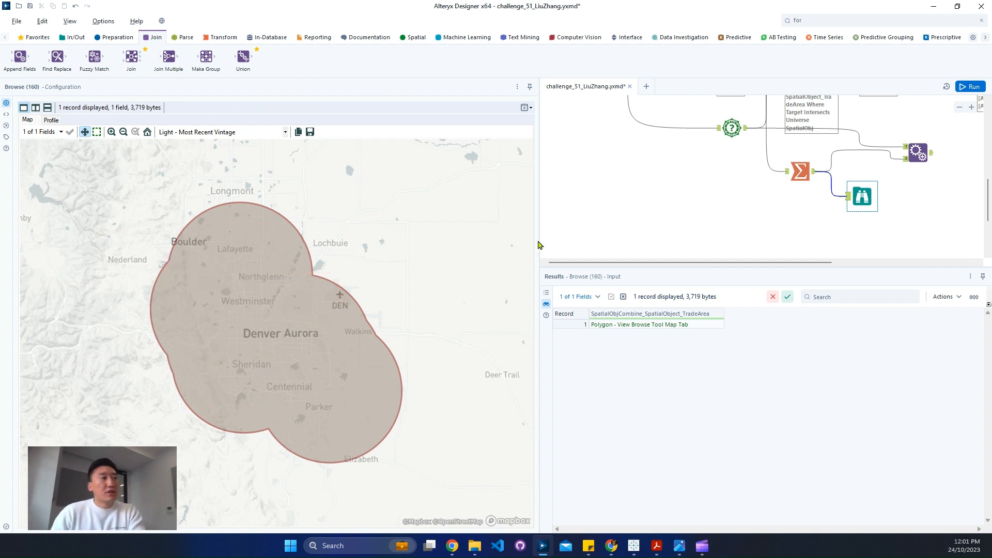
left_click_drag(307, 249, 306, 249)
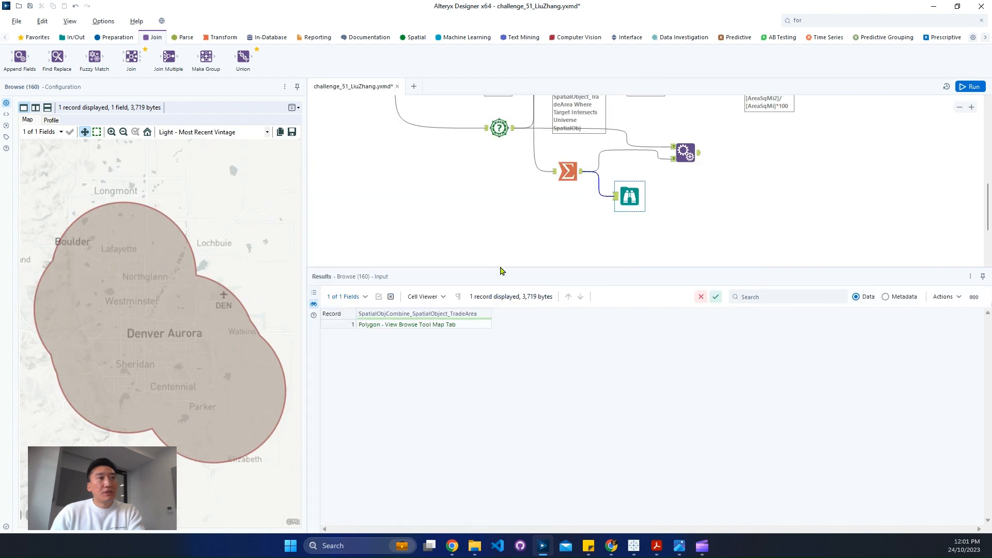
Move the Append Fields tool closer to the Summarize tool and add a Spatial Process tool after it set to Create Intersection Object
scroll(724, 225, "up", 3)
left_click_drag(689, 220, 657, 205)
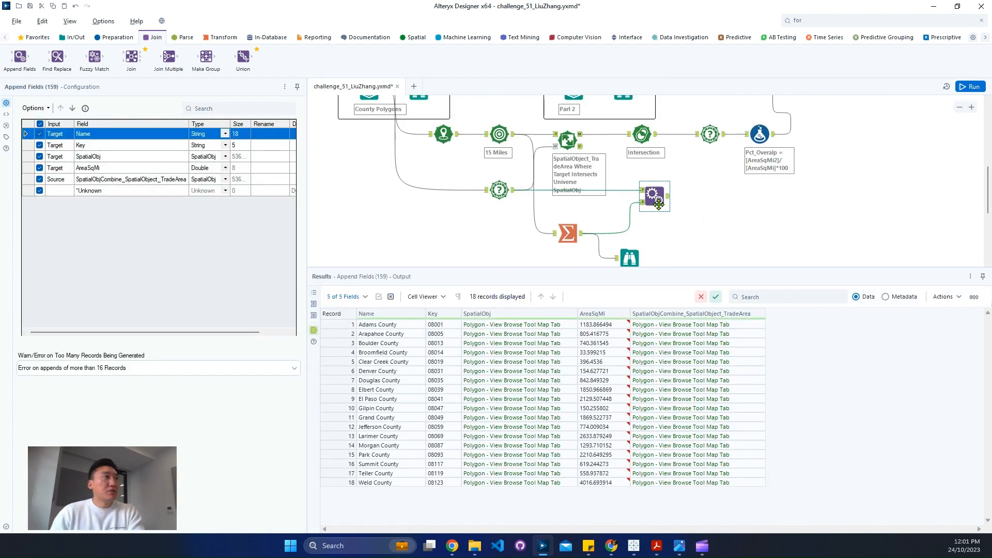
left_click(415, 37)
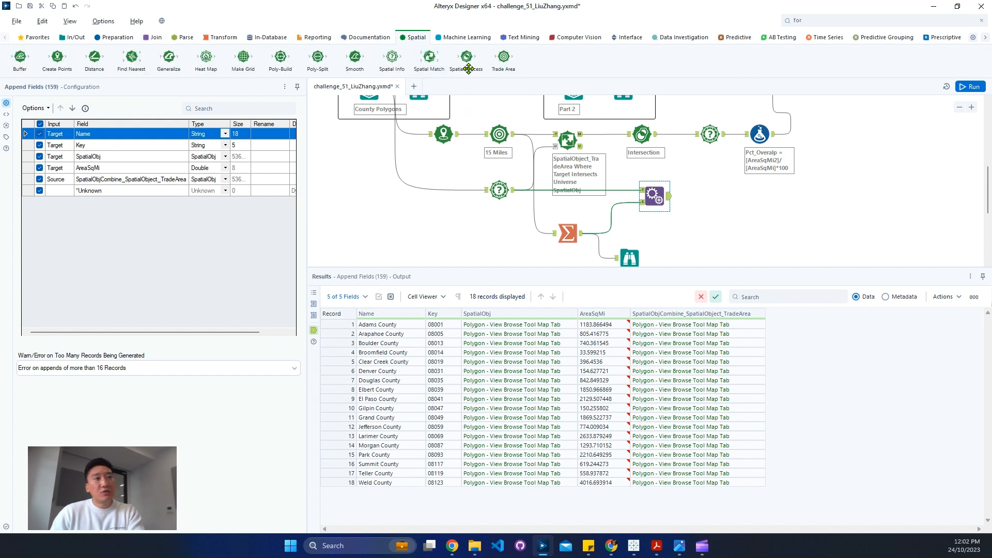
left_click_drag(468, 69, 710, 199)
left_click_drag(710, 209, 710, 201)
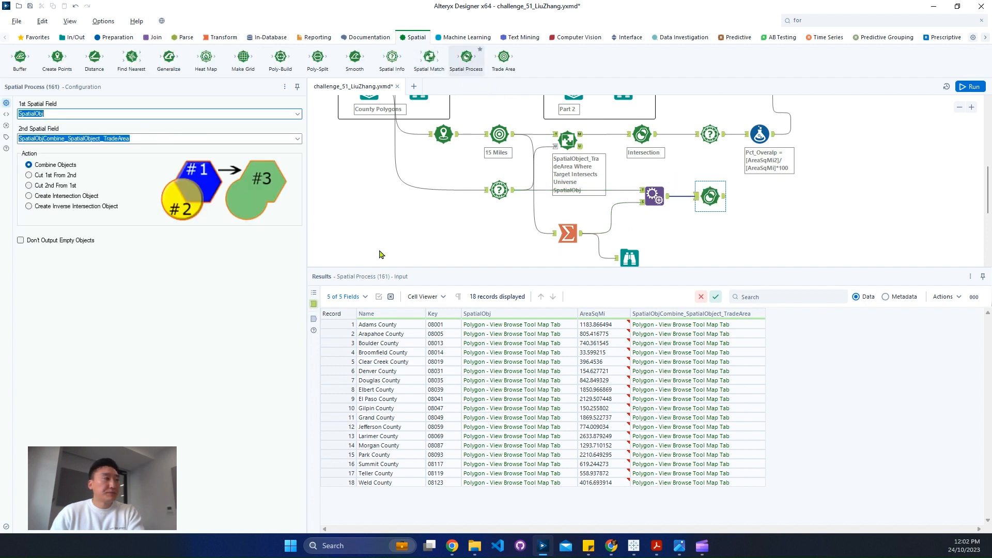
left_click(55, 195)
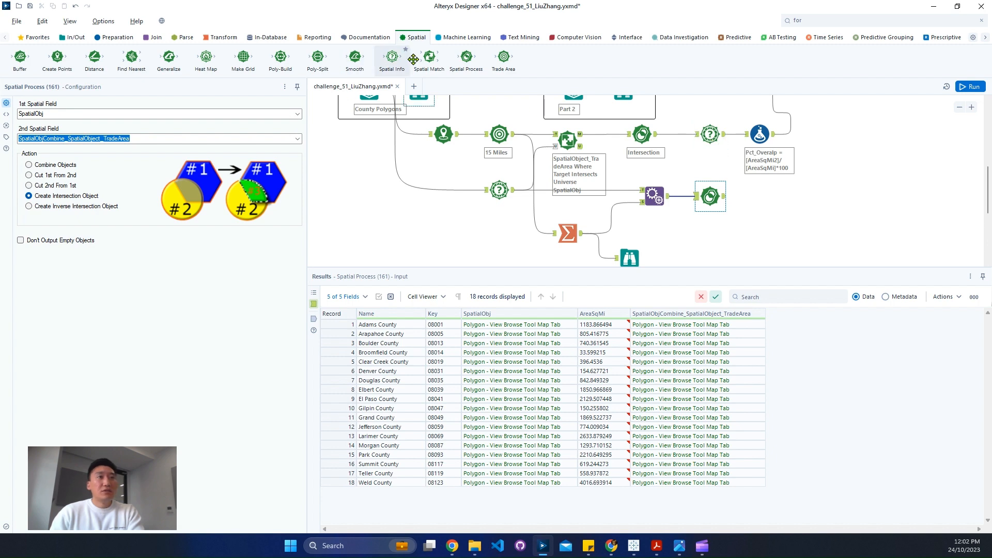
Copy the upper branch's second Spatial Info tool and Pct_Overalp Formula tool and connect the copies after the new Spatial Process tool
left_click_drag(788, 151, 689, 127)
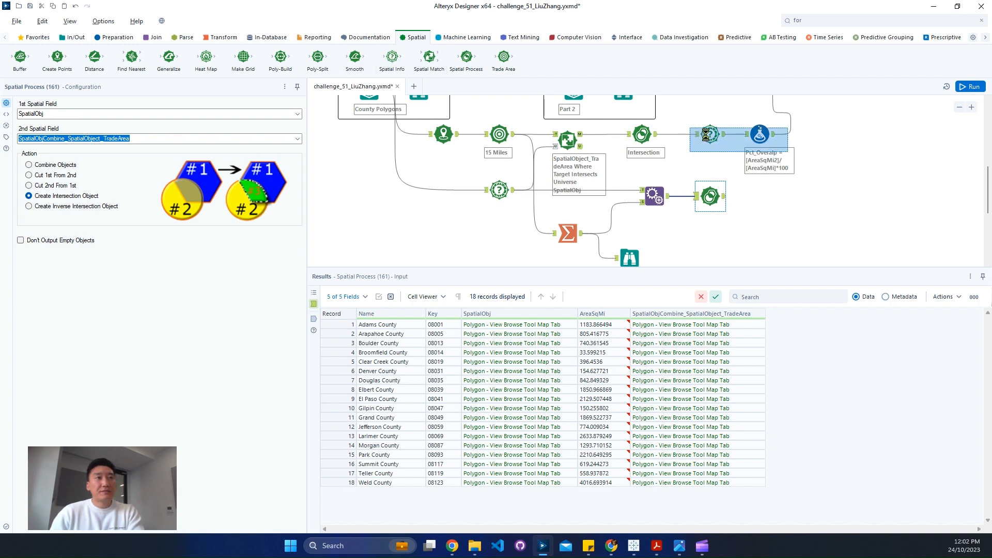
right_click(706, 135)
left_click(742, 156)
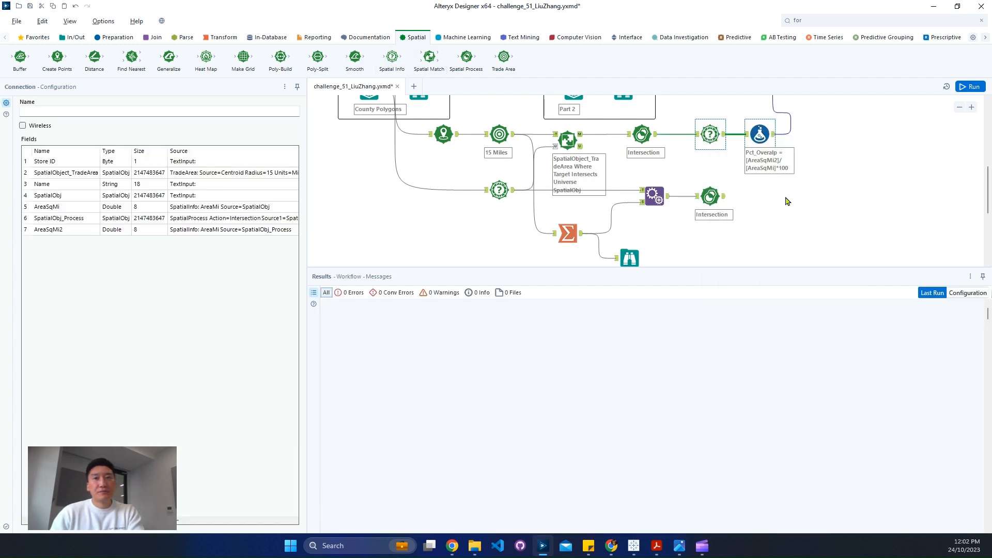
right_click(787, 201)
left_click(801, 219)
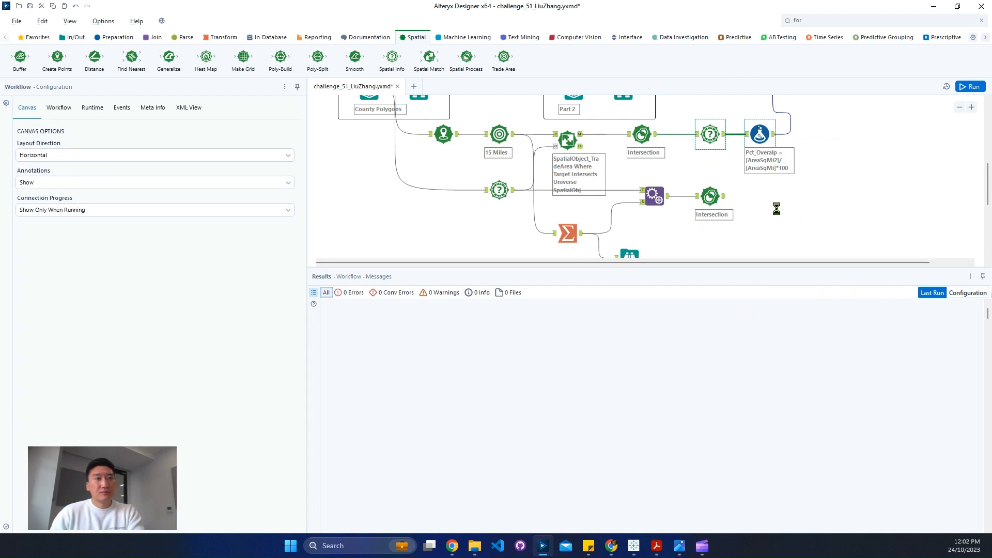
key("ctrl+v")
mouse_move(787, 209)
left_mouse_down()
mouse_move(752, 194)
mouse_move(776, 198)
left_mouse_up()
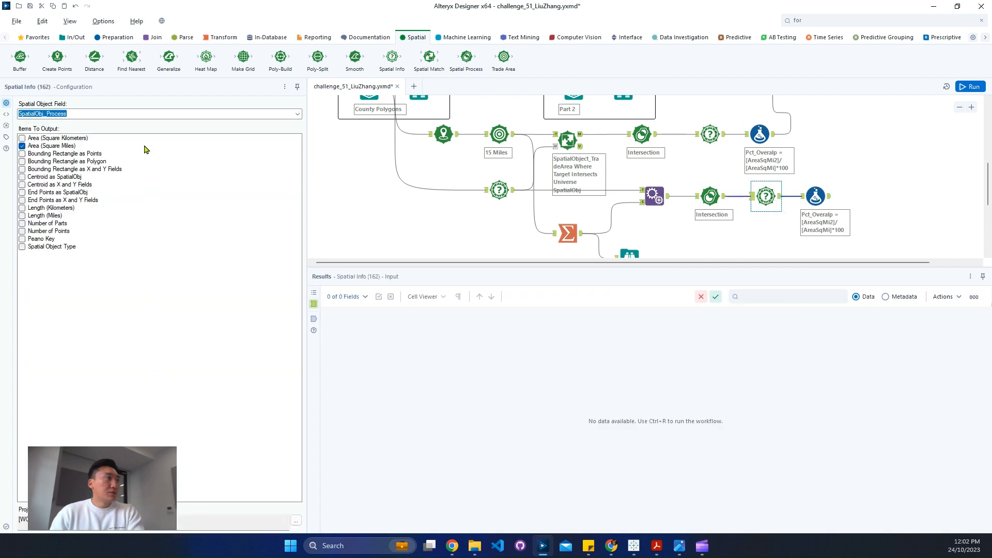
left_click_drag(815, 198, 822, 197)
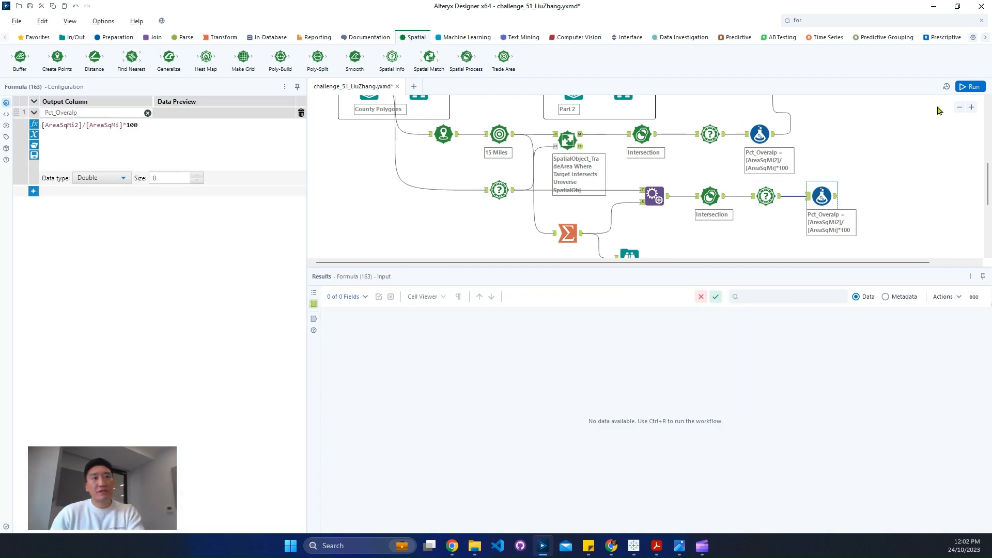
Run the workflow and compare the copied Formula tool's output with the expected Part 2 output
left_click(972, 86)
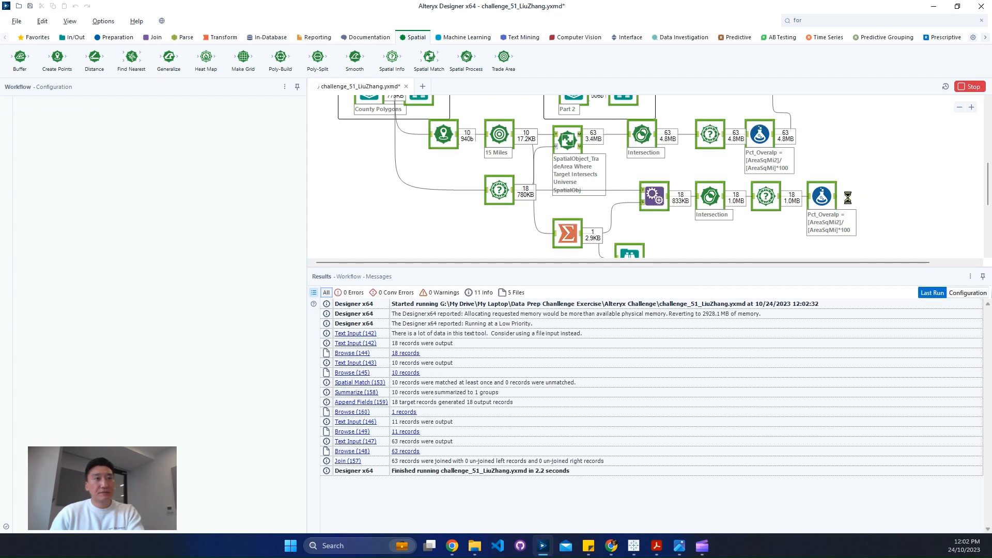
left_click(833, 199)
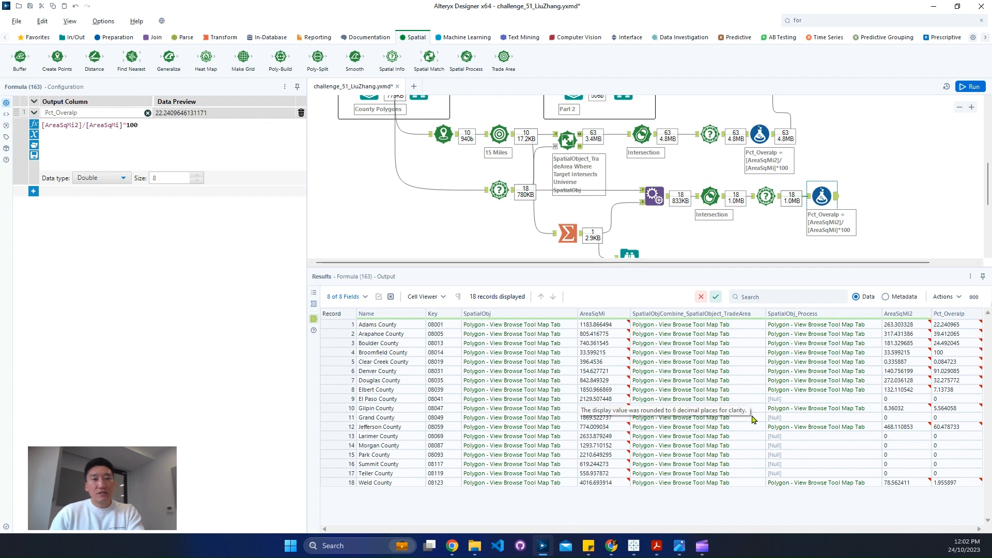
left_click(770, 437)
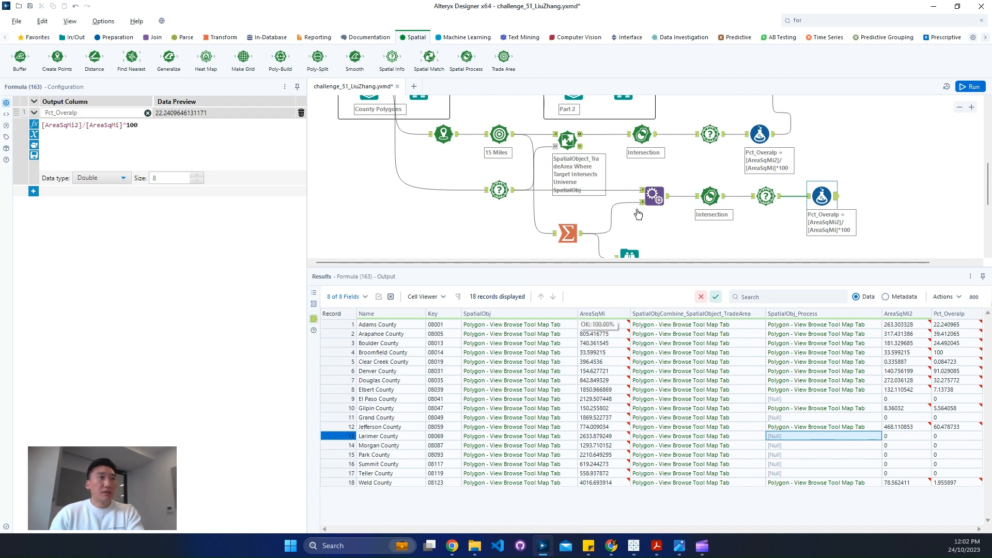
scroll(610, 181, "up", 3)
left_click(623, 153)
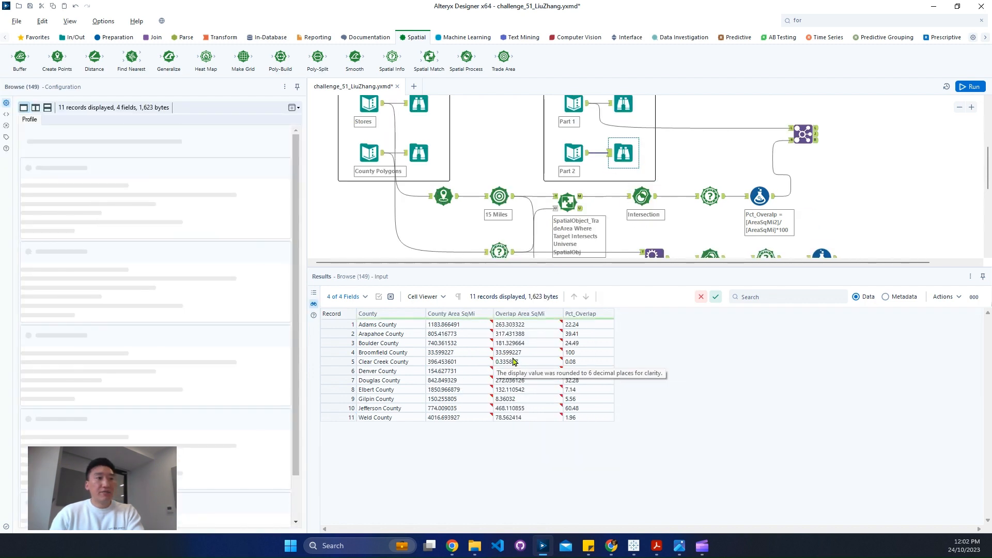
scroll(852, 212, "down", 5)
left_click(821, 155)
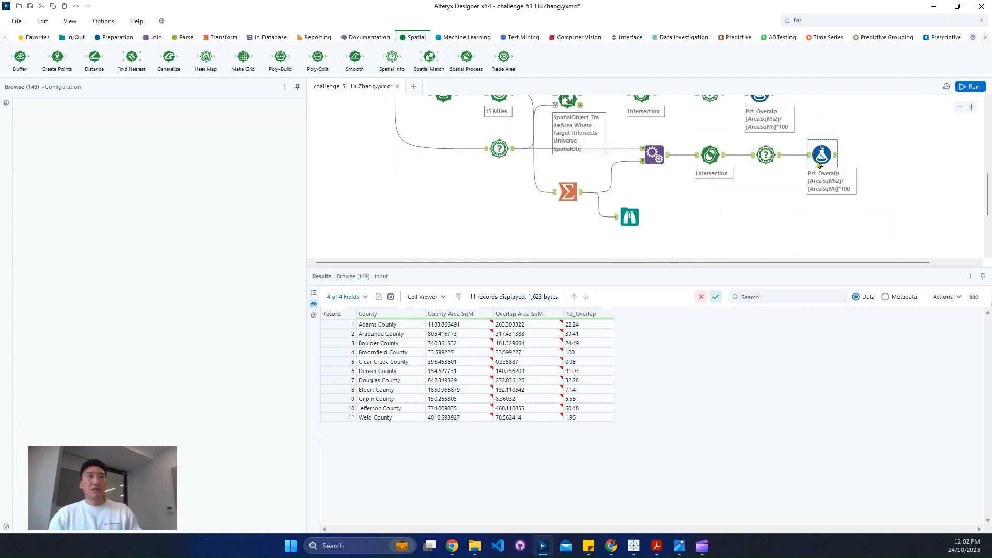
Find the Filter tool and add it after the copied Formula tool in the lower branch
left_click(848, 20)
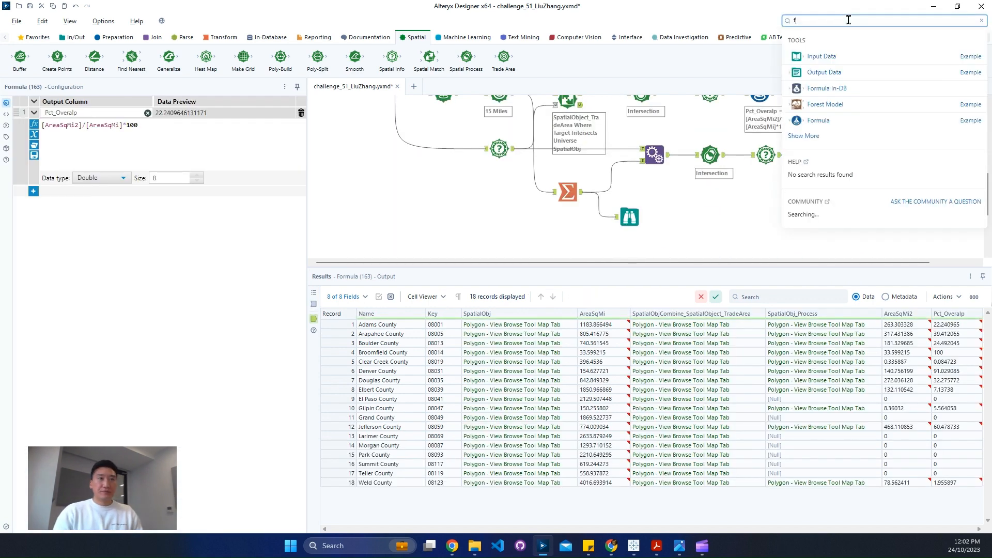
type("fil")
left_click_drag(846, 77, 865, 154)
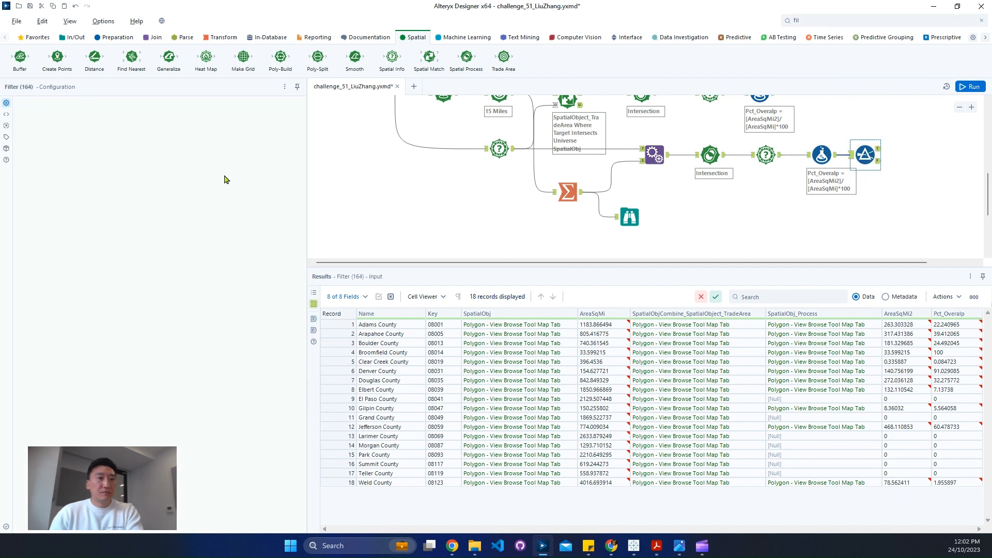
Set the basic filter to keep records where SpatialObj_Process is not null and run the workflow
left_click(119, 145)
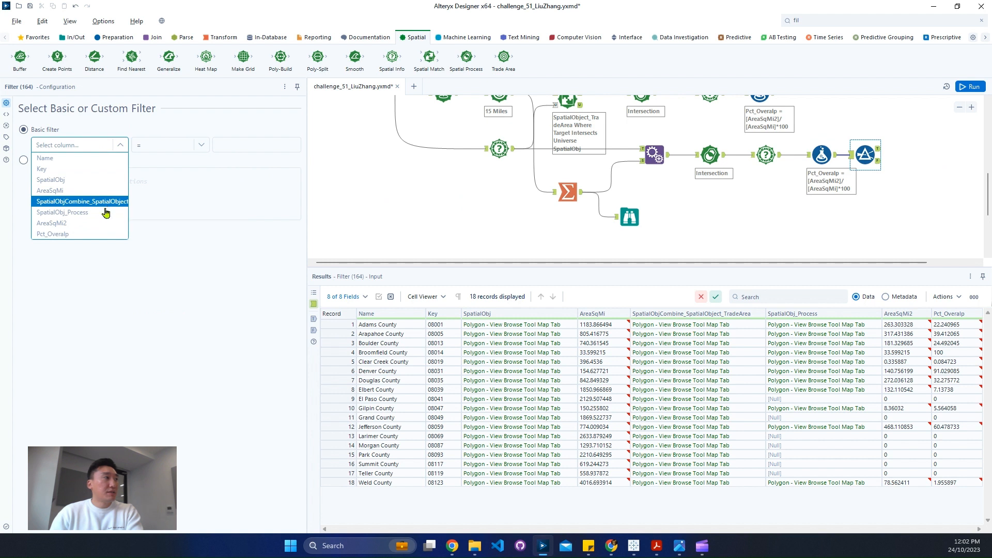
left_click(104, 212)
left_click(166, 146)
left_click(154, 169)
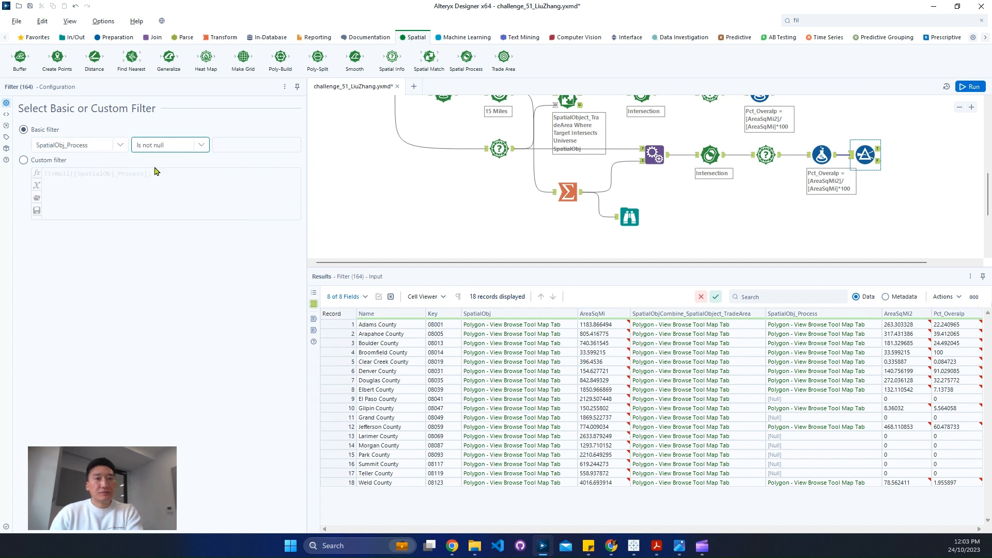
left_click(984, 87)
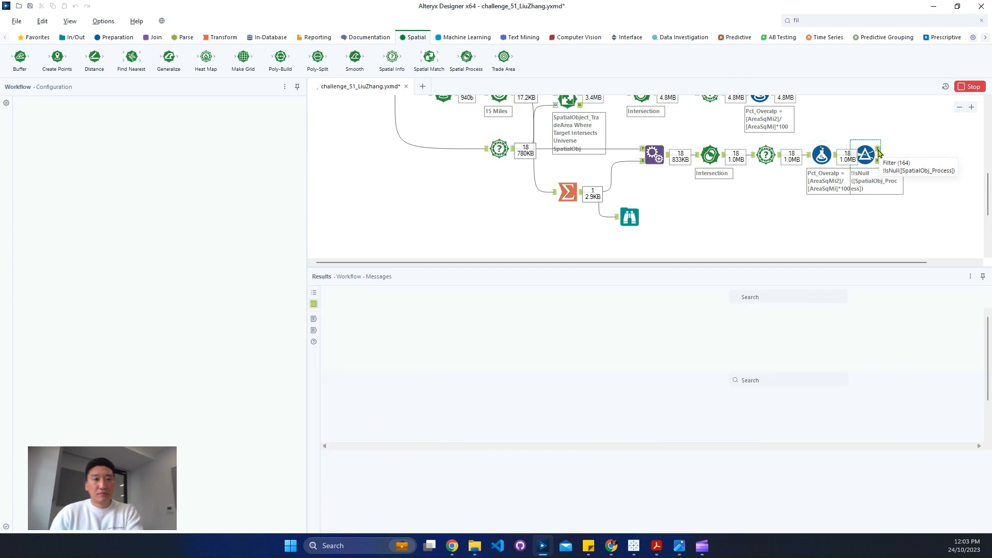
Compare the Filter tool's True output with the expected Part 2 results, checking the county overlap percentages including Broomfield County
left_click(878, 151)
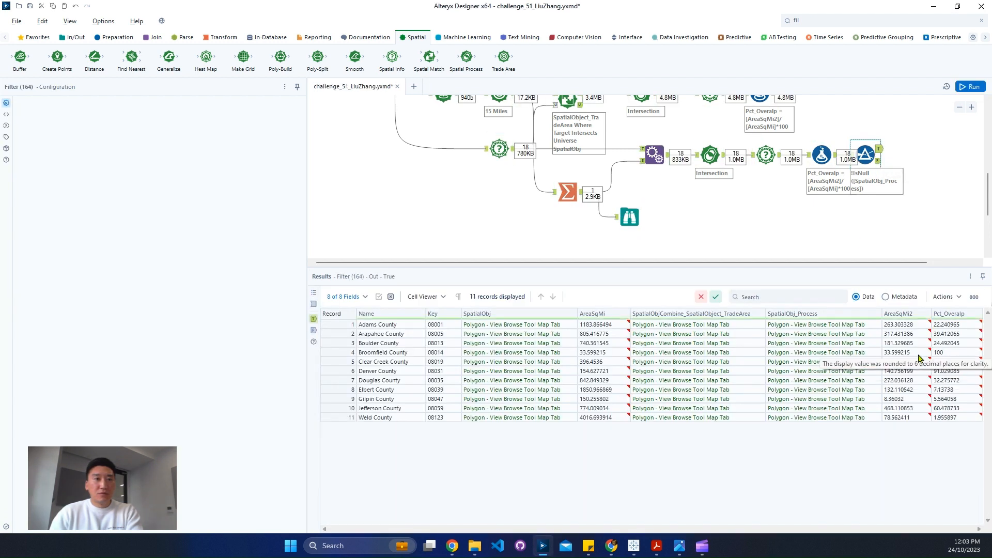
left_click(951, 352)
scroll(536, 201, "up", 3)
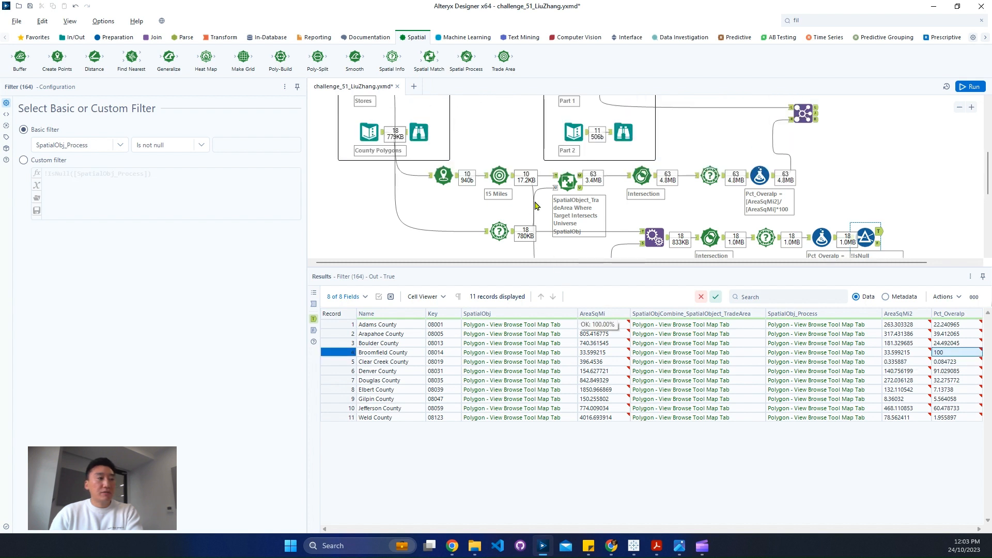
left_click_drag(341, 325, 341, 336)
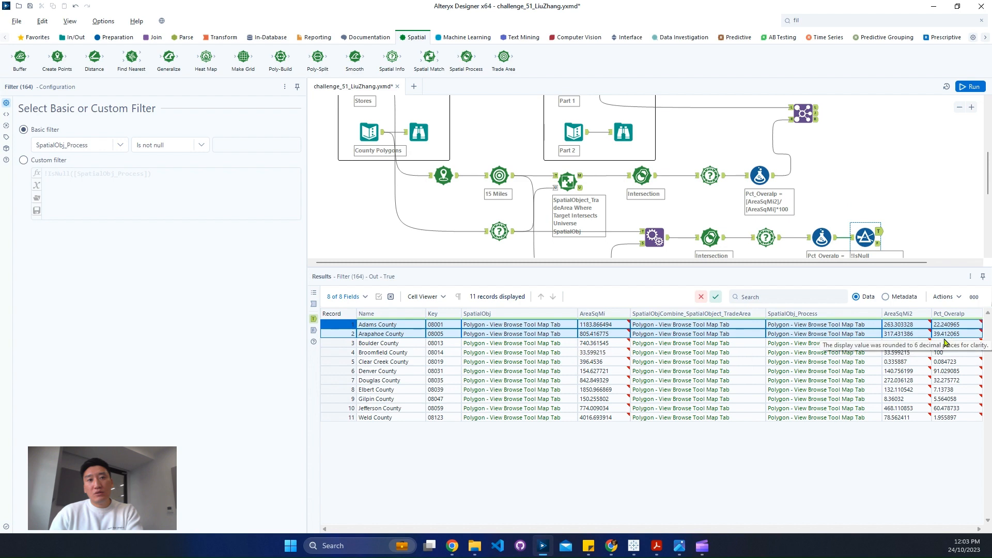
left_click(623, 132)
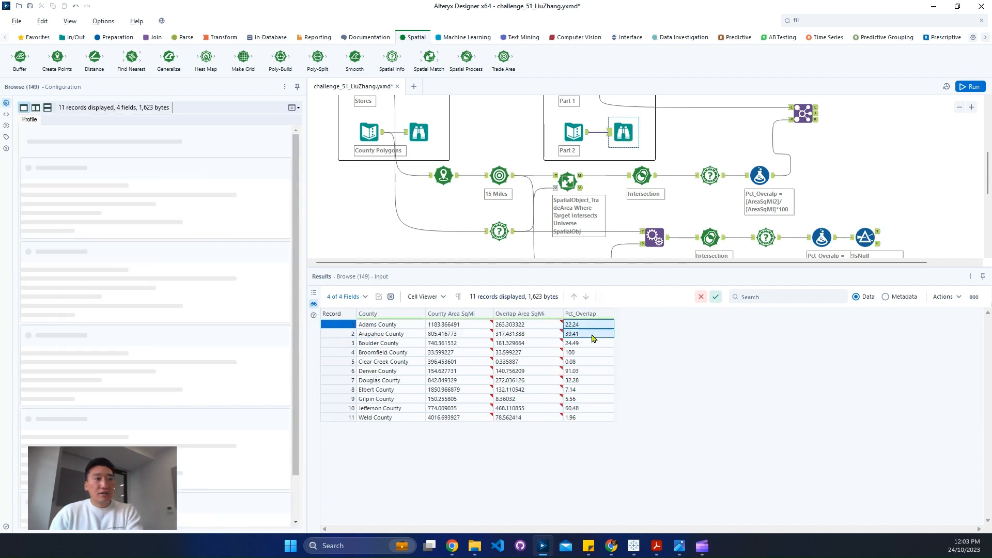
left_click(590, 352)
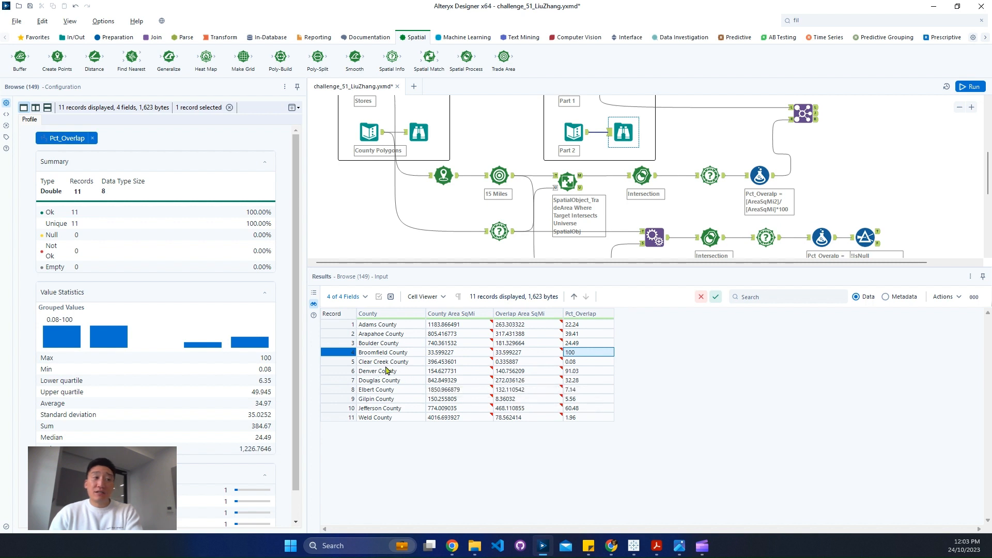
left_click(336, 354)
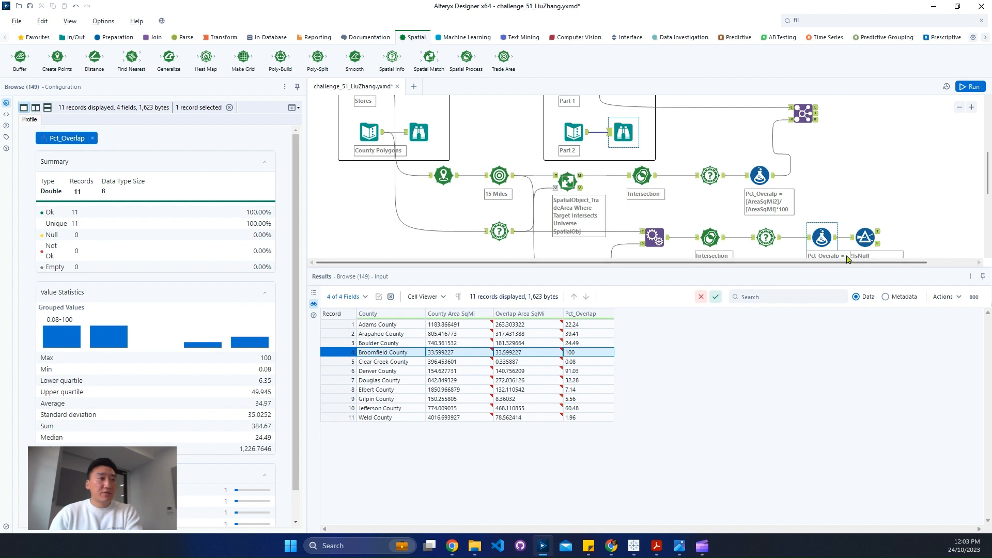
Space the lower branch's Filter tool further away from the Pct_Overalp Formula tool and select the branch's first Spatial Info tool
scroll(890, 222, "down", 1)
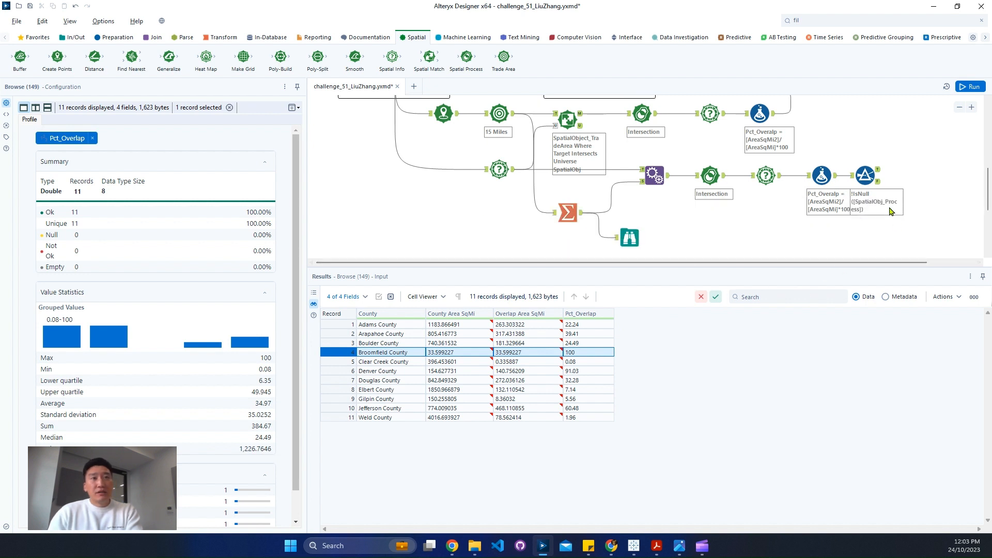
left_click(878, 174)
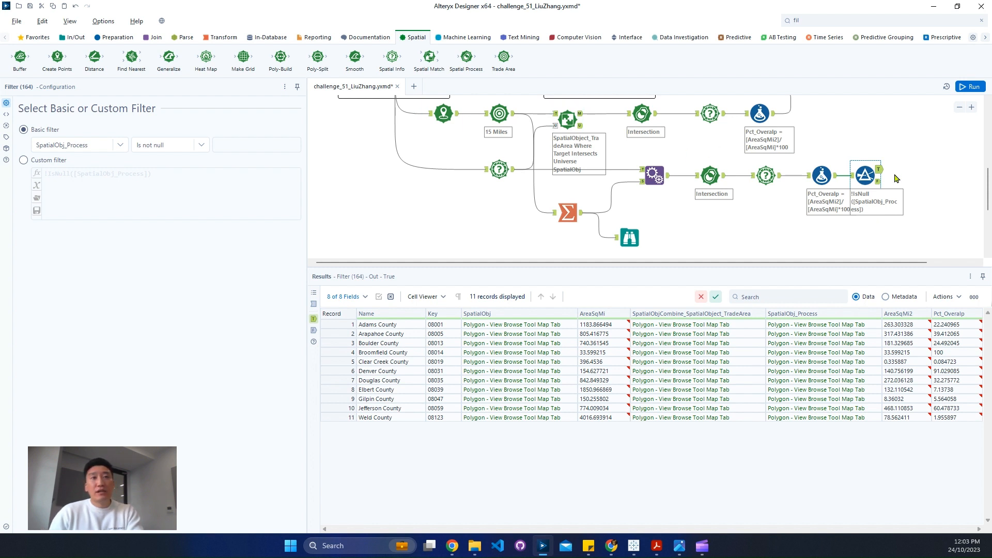
left_click_drag(871, 176, 900, 176)
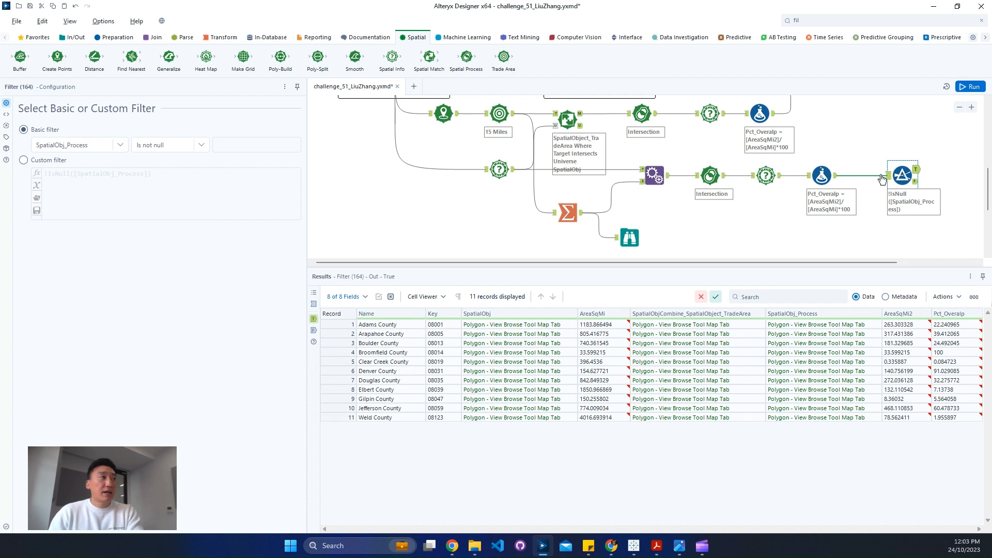
left_click(500, 169)
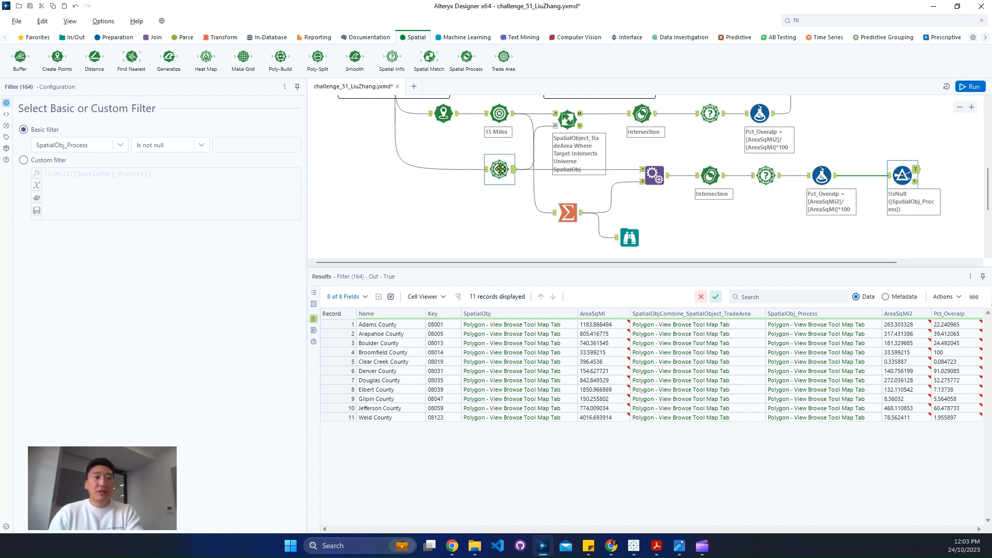